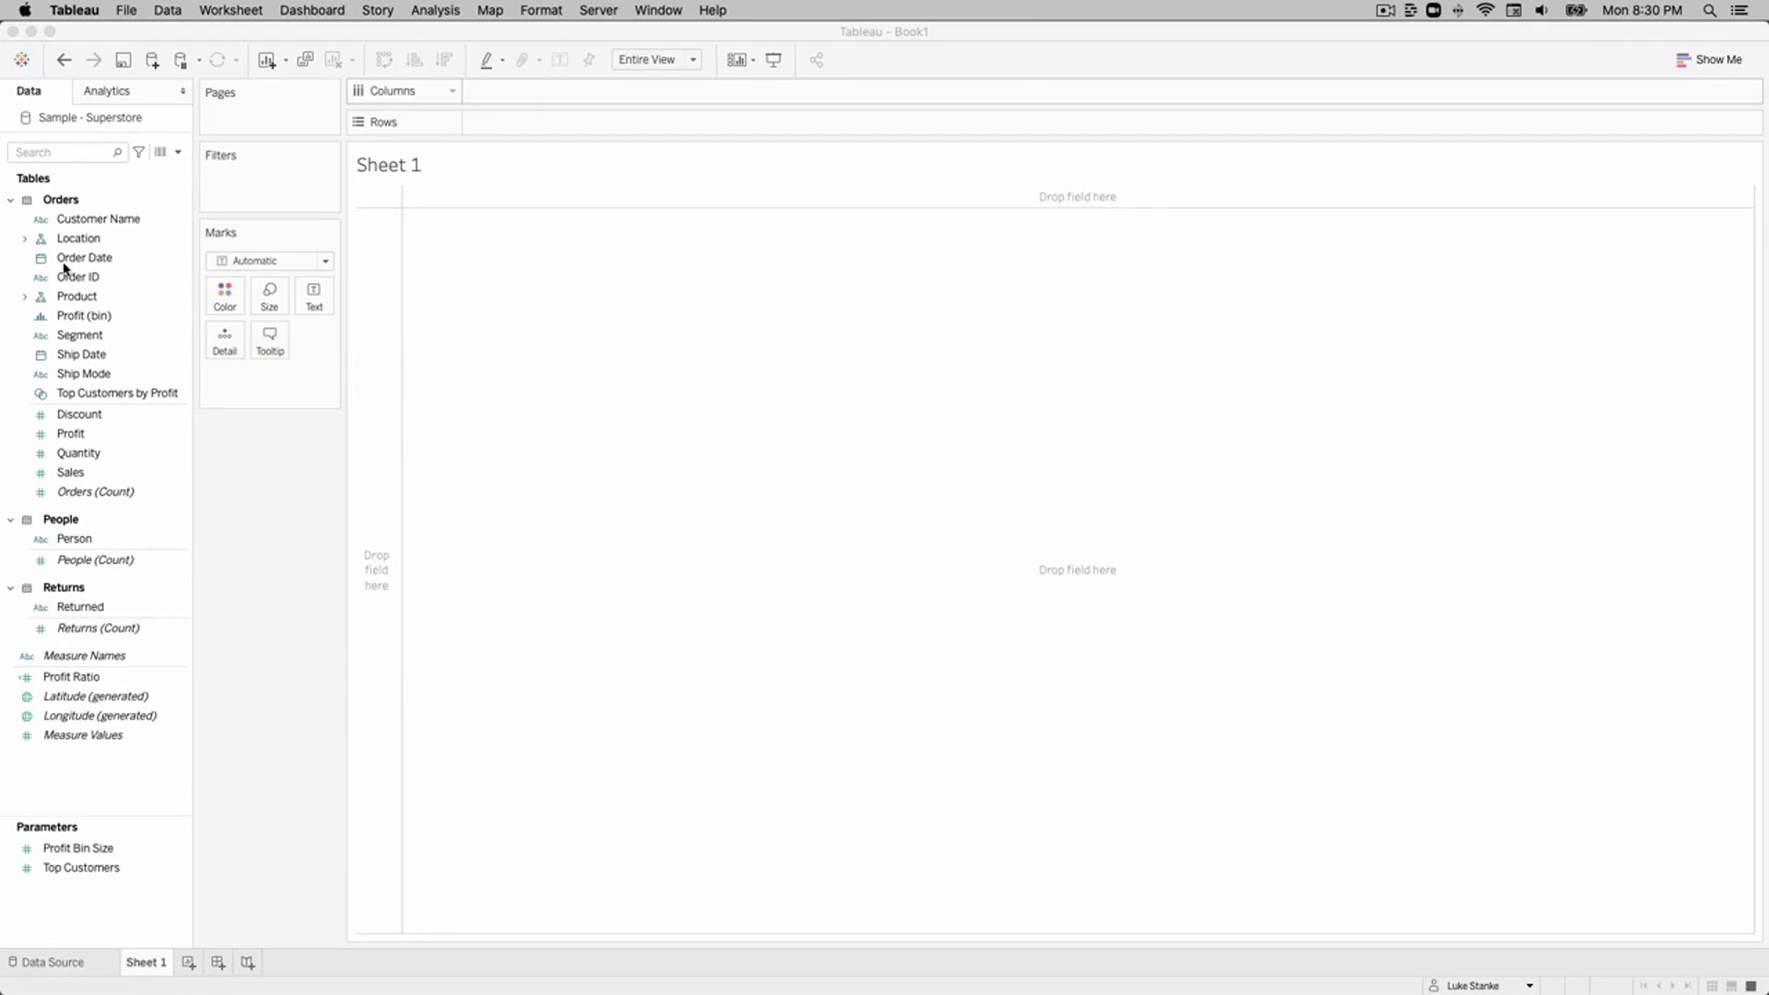
Drag Sub-Category to Rows and Sales to Columns to draw the labelled bar chart.
{"action": "left_click", "coordinate": [56, 152]}
{"action": "type", "text": "sub"}
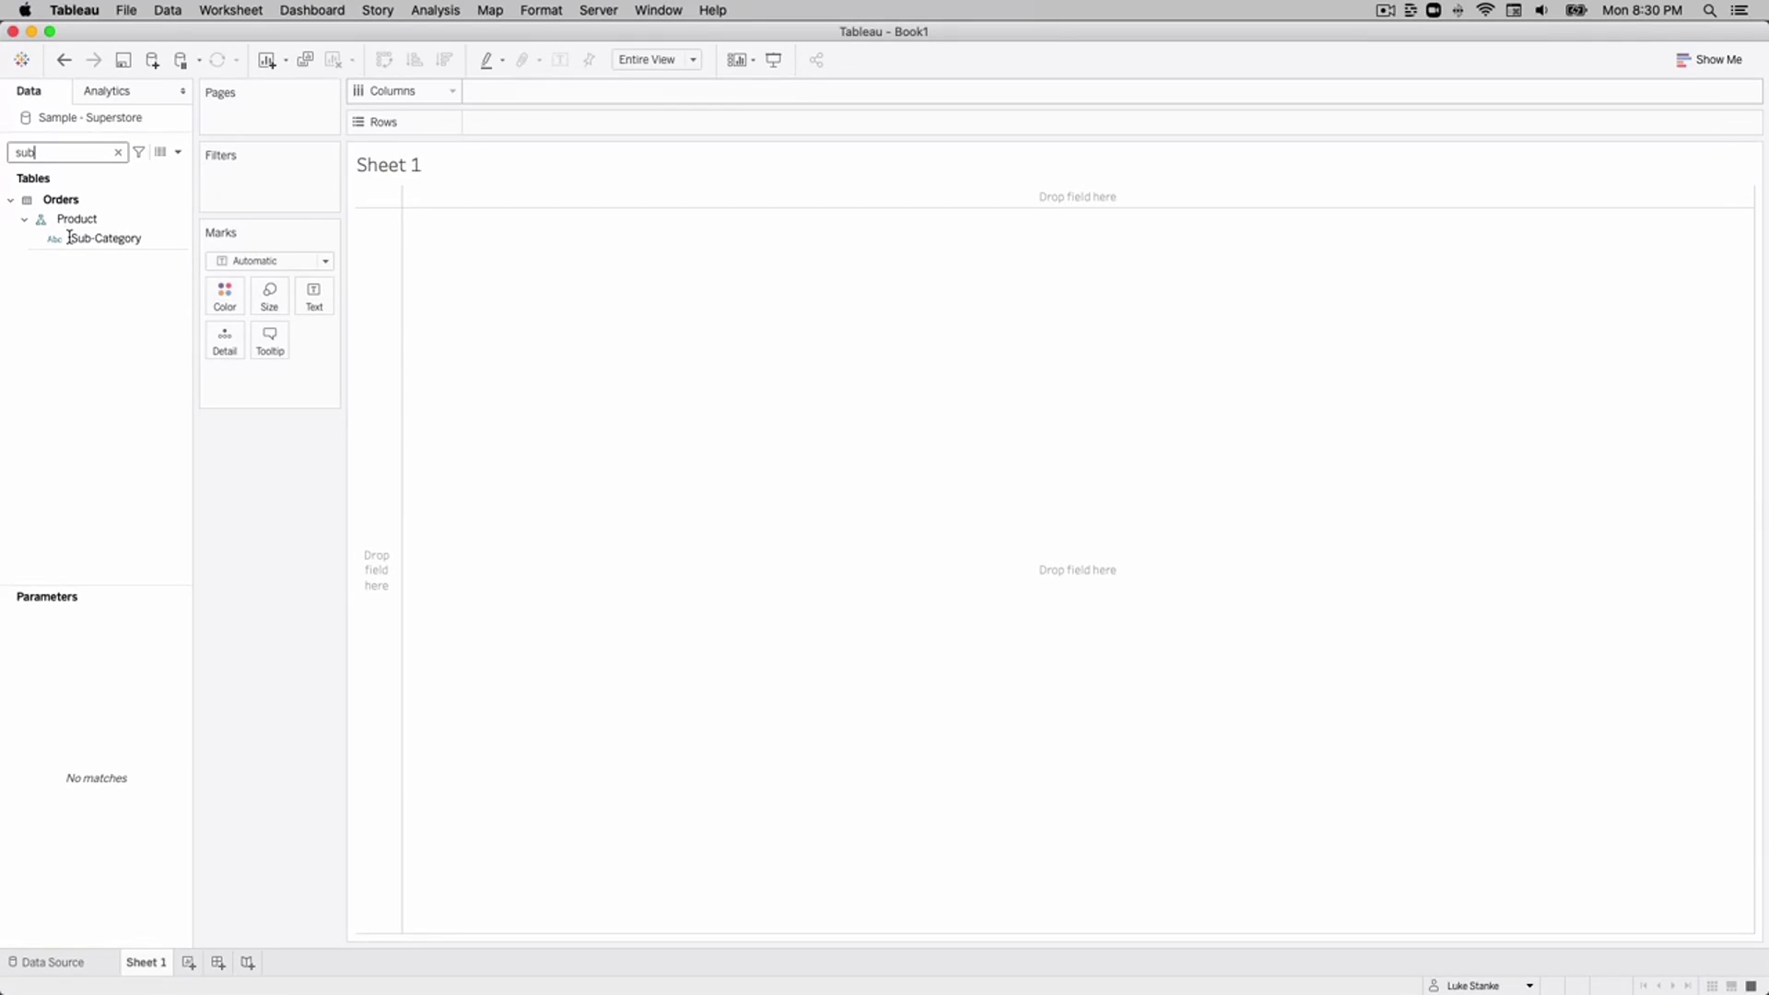
{"action": "left_click", "coordinate": [98, 241]}
{"action": "left_click_drag", "start_coordinate": [98, 242], "coordinate": [361, 319]}
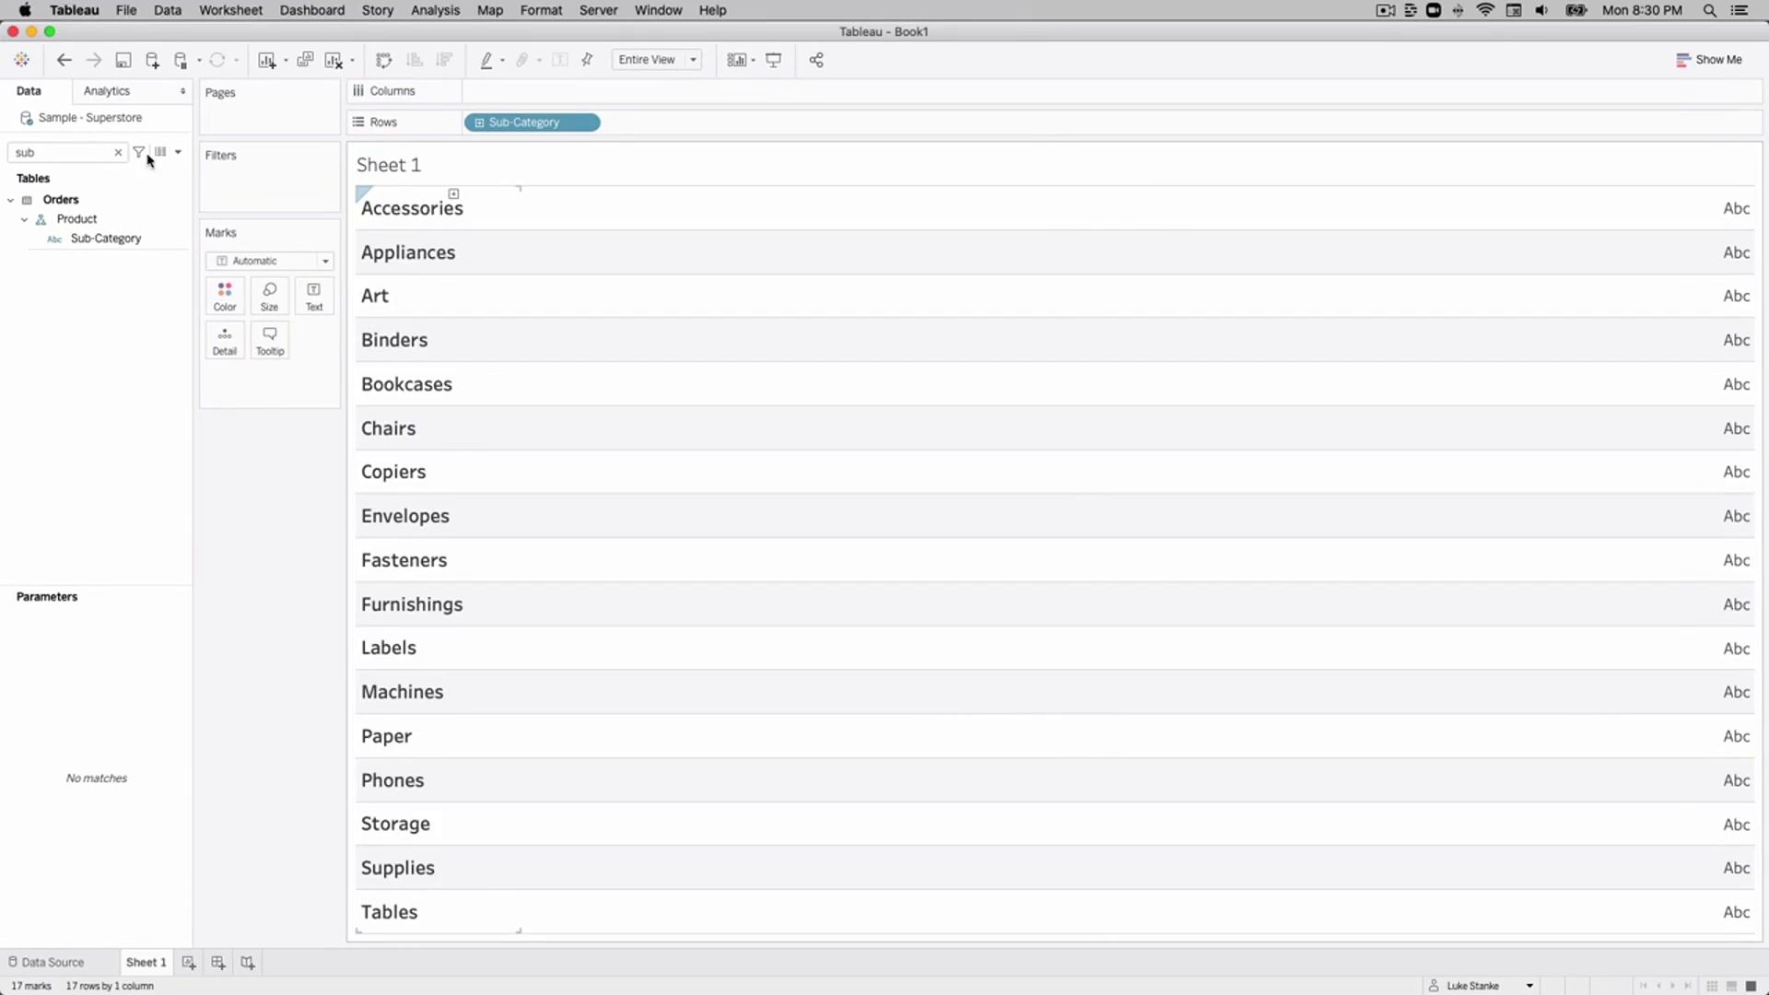
{"action": "double_click", "coordinate": [96, 152]}
{"action": "type", "text": "sa"}
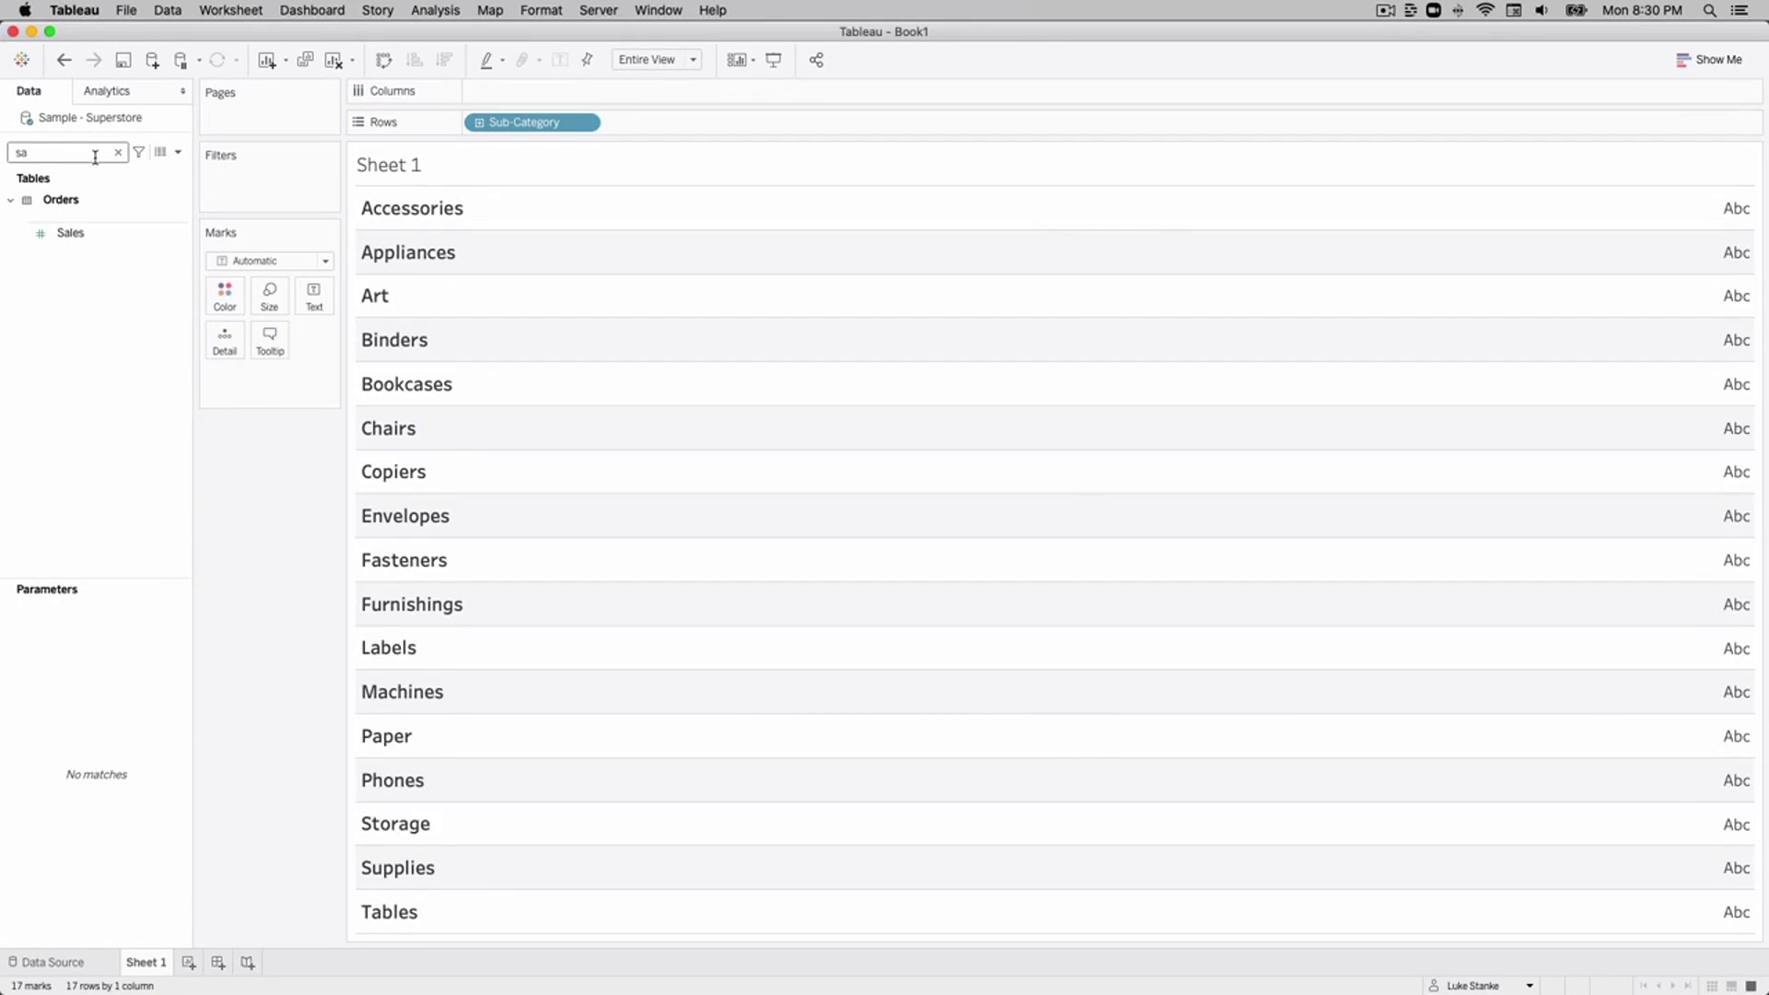
{"action": "left_click_drag", "start_coordinate": [74, 234], "coordinate": [498, 103]}
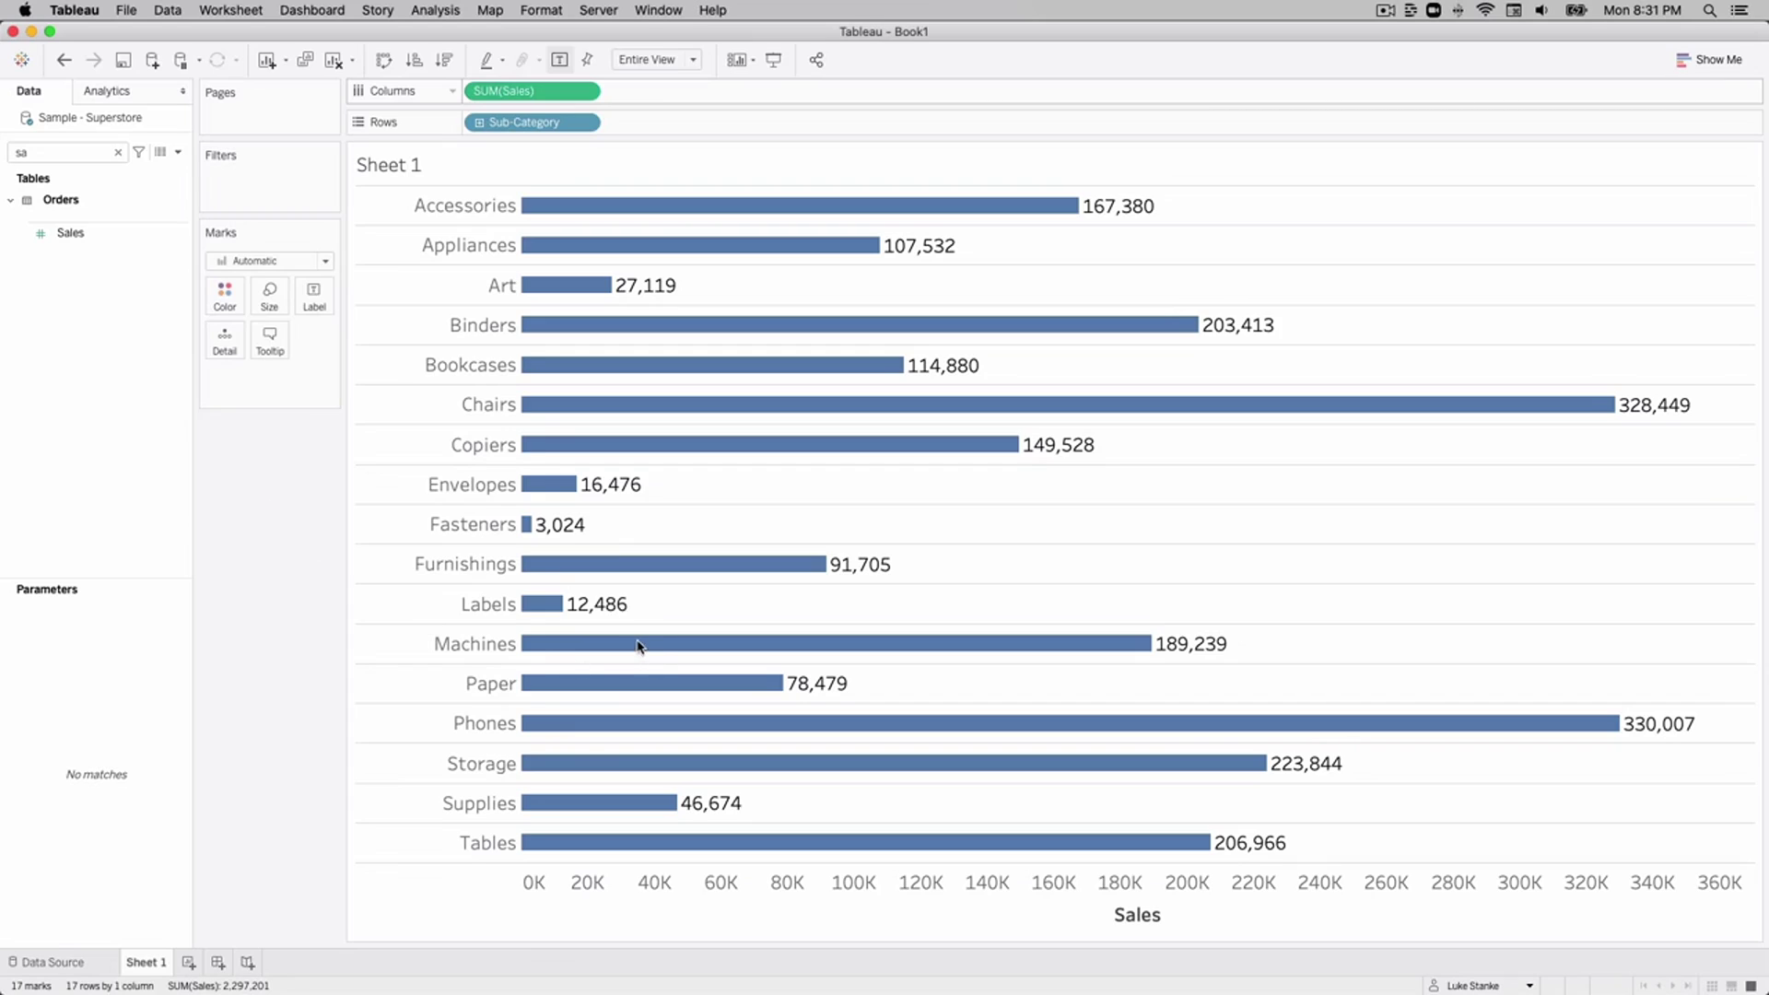
Turn off Show Header on the Sales axis so the bars fill the sheet's height.
{"action": "left_click", "coordinate": [729, 920]}
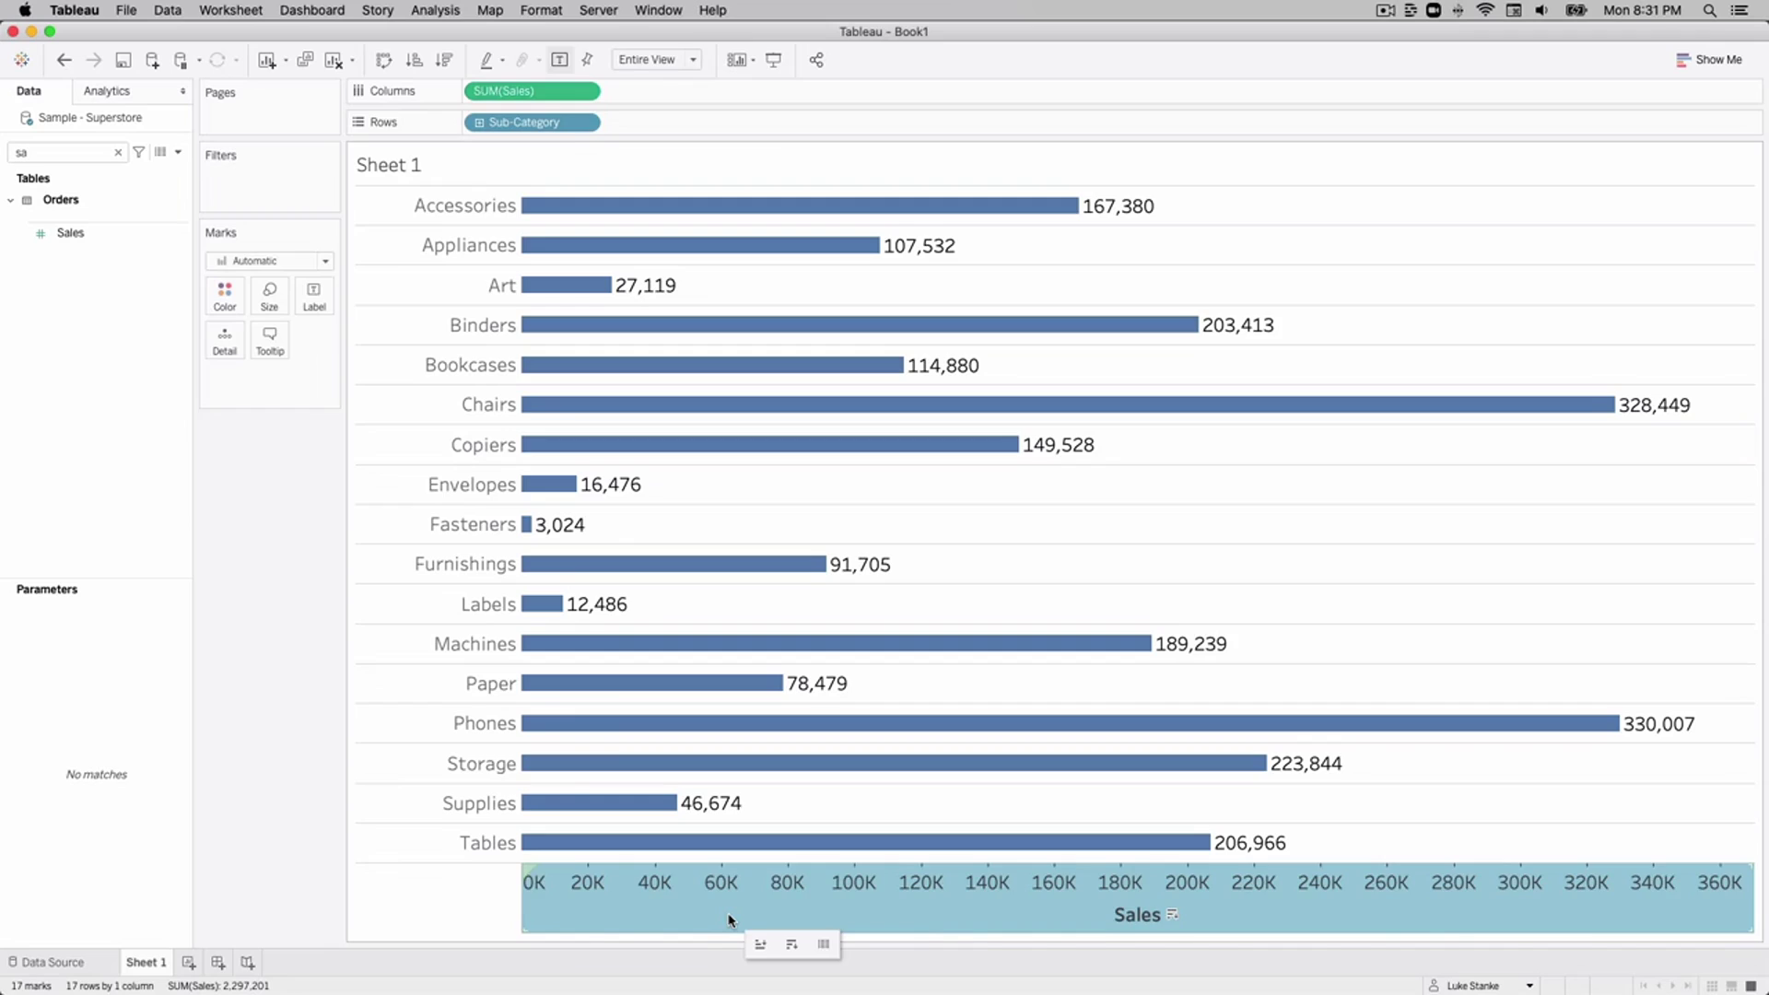
{"action": "left_click", "coordinate": [729, 920]}
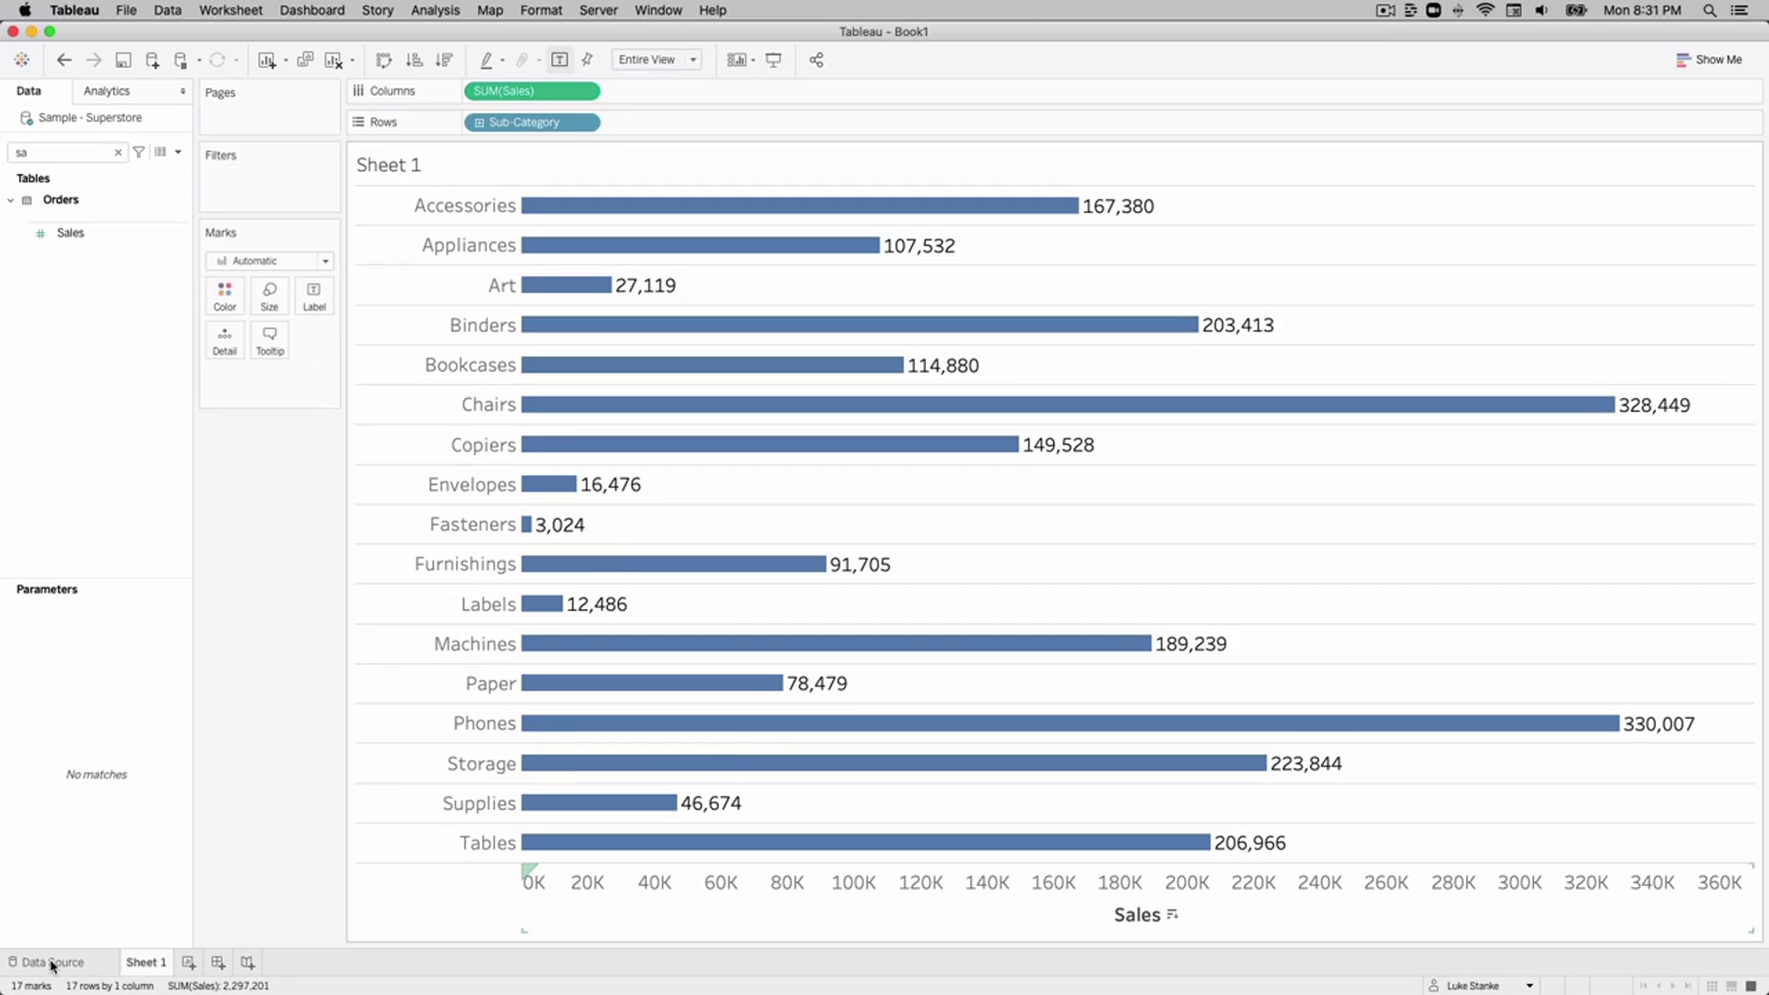
{"action": "right_click", "coordinate": [142, 964]}
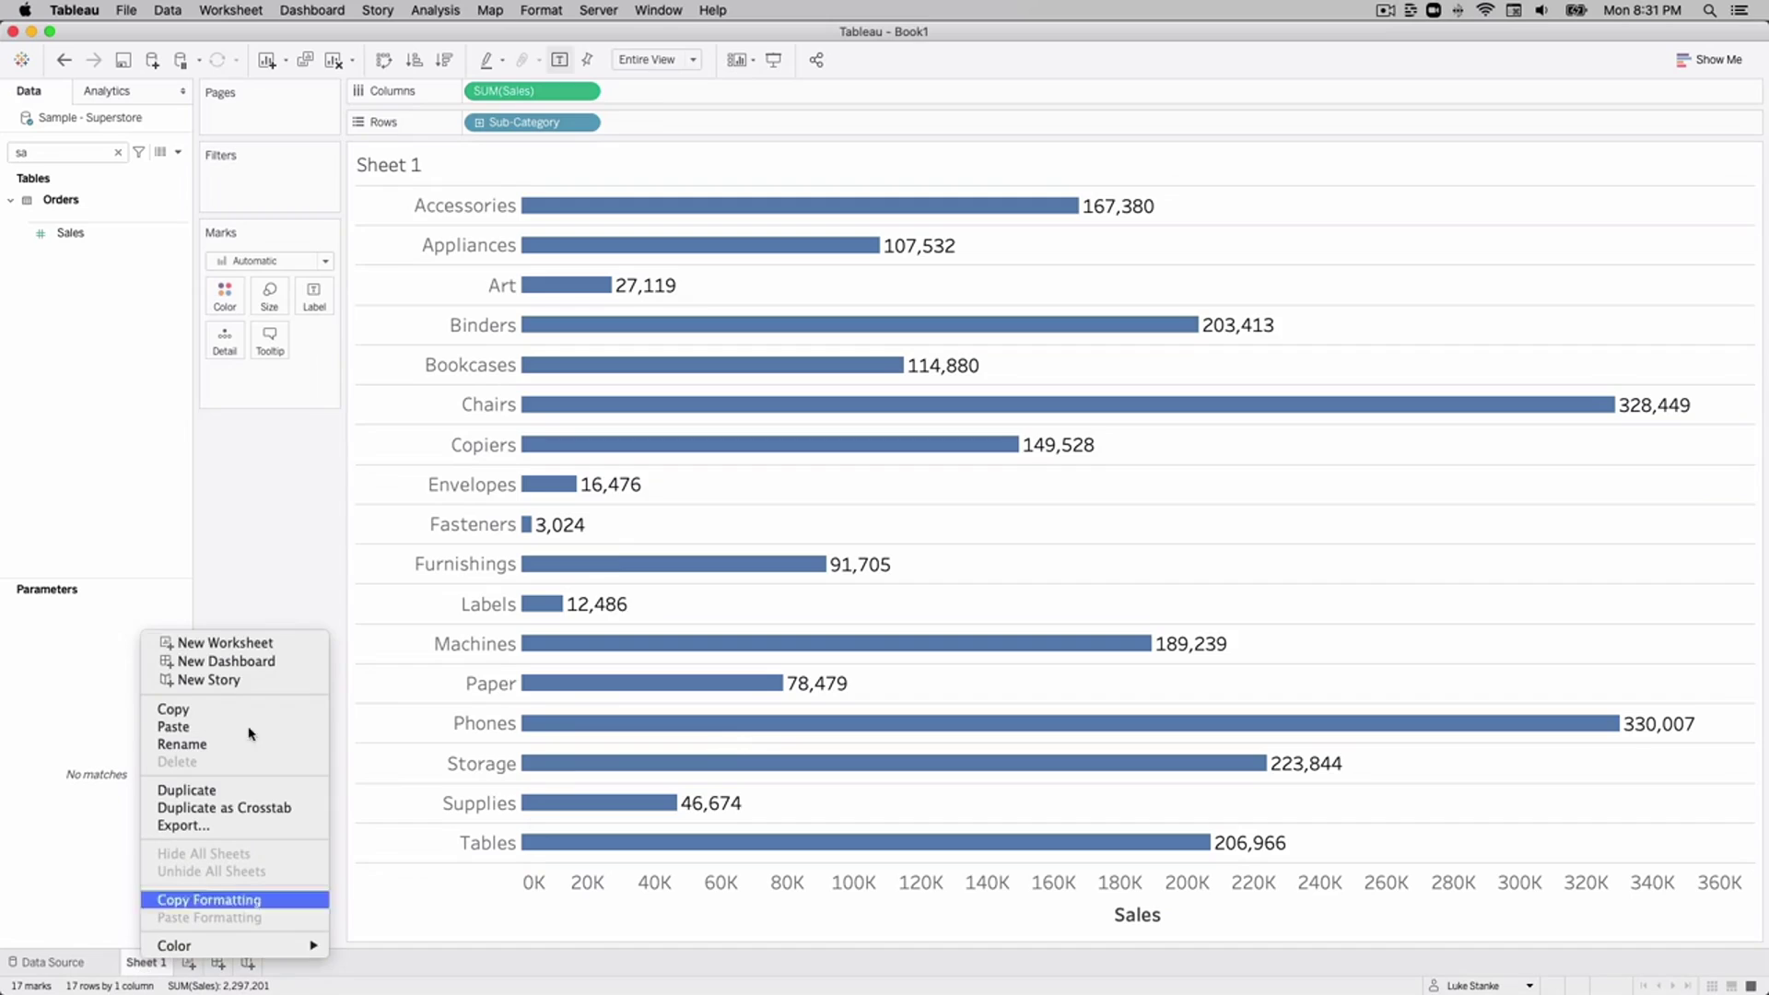
{"action": "left_click", "coordinate": [456, 219]}
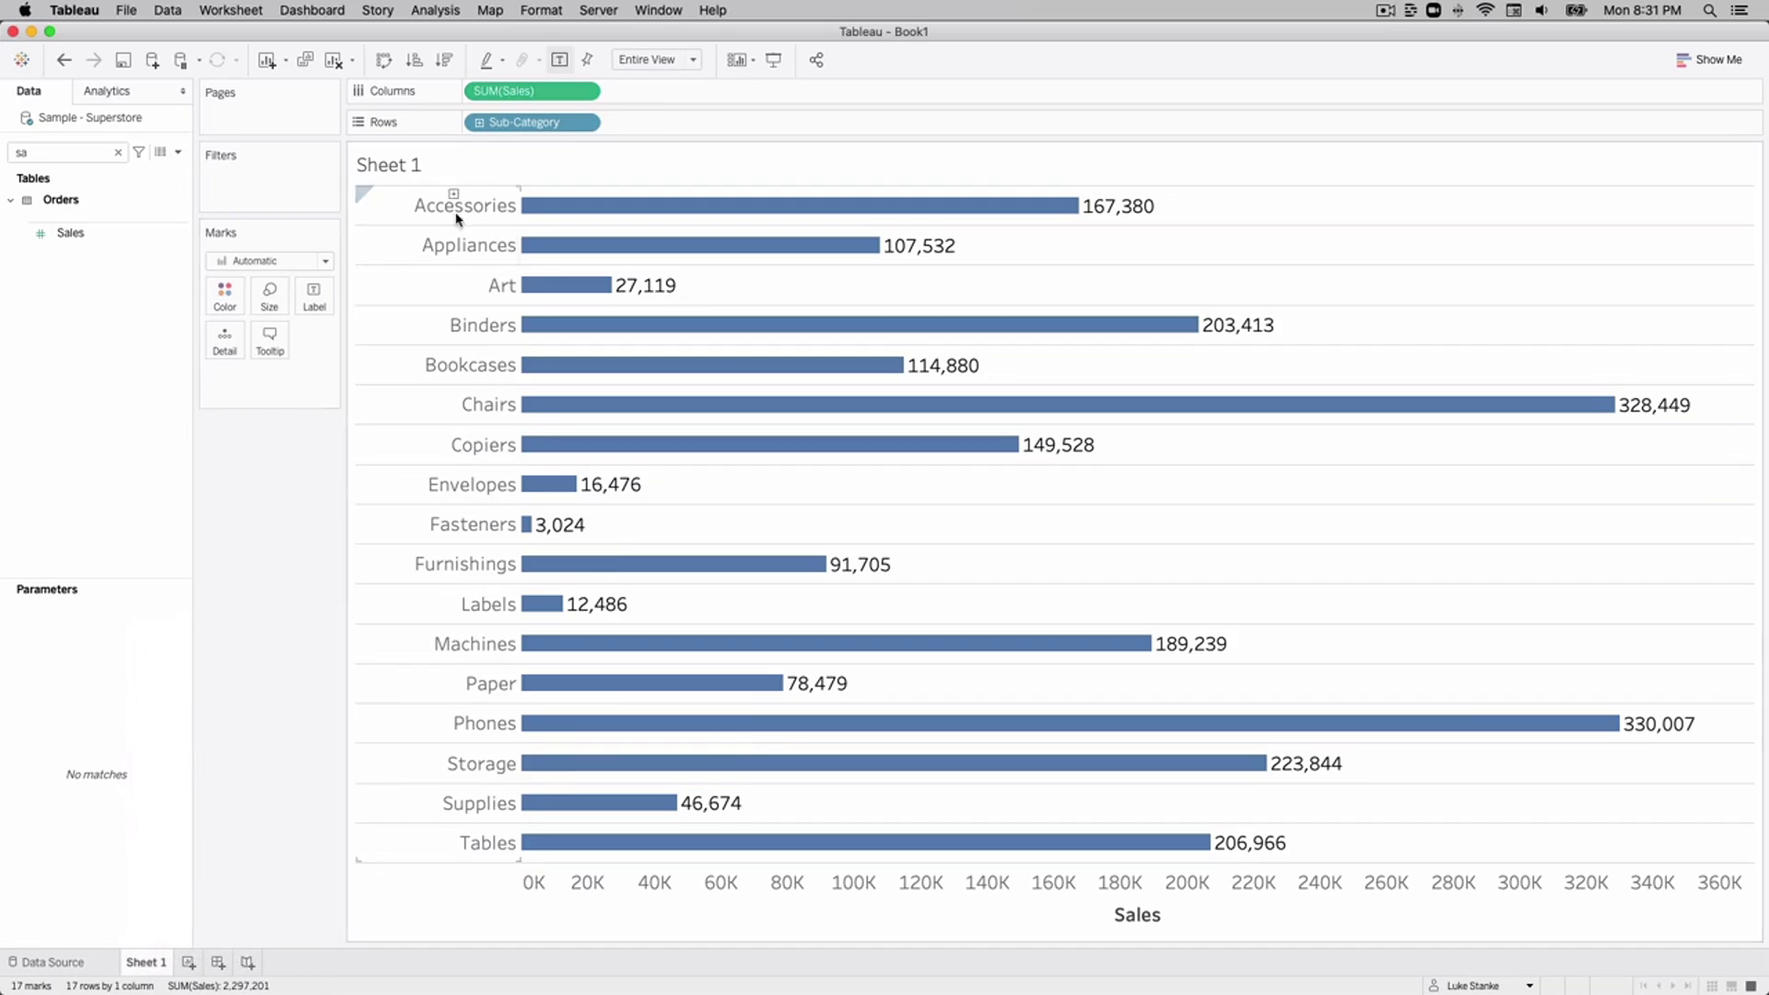
{"action": "left_click", "coordinate": [553, 10]}
{"action": "mouse_move", "coordinate": [590, 10]}
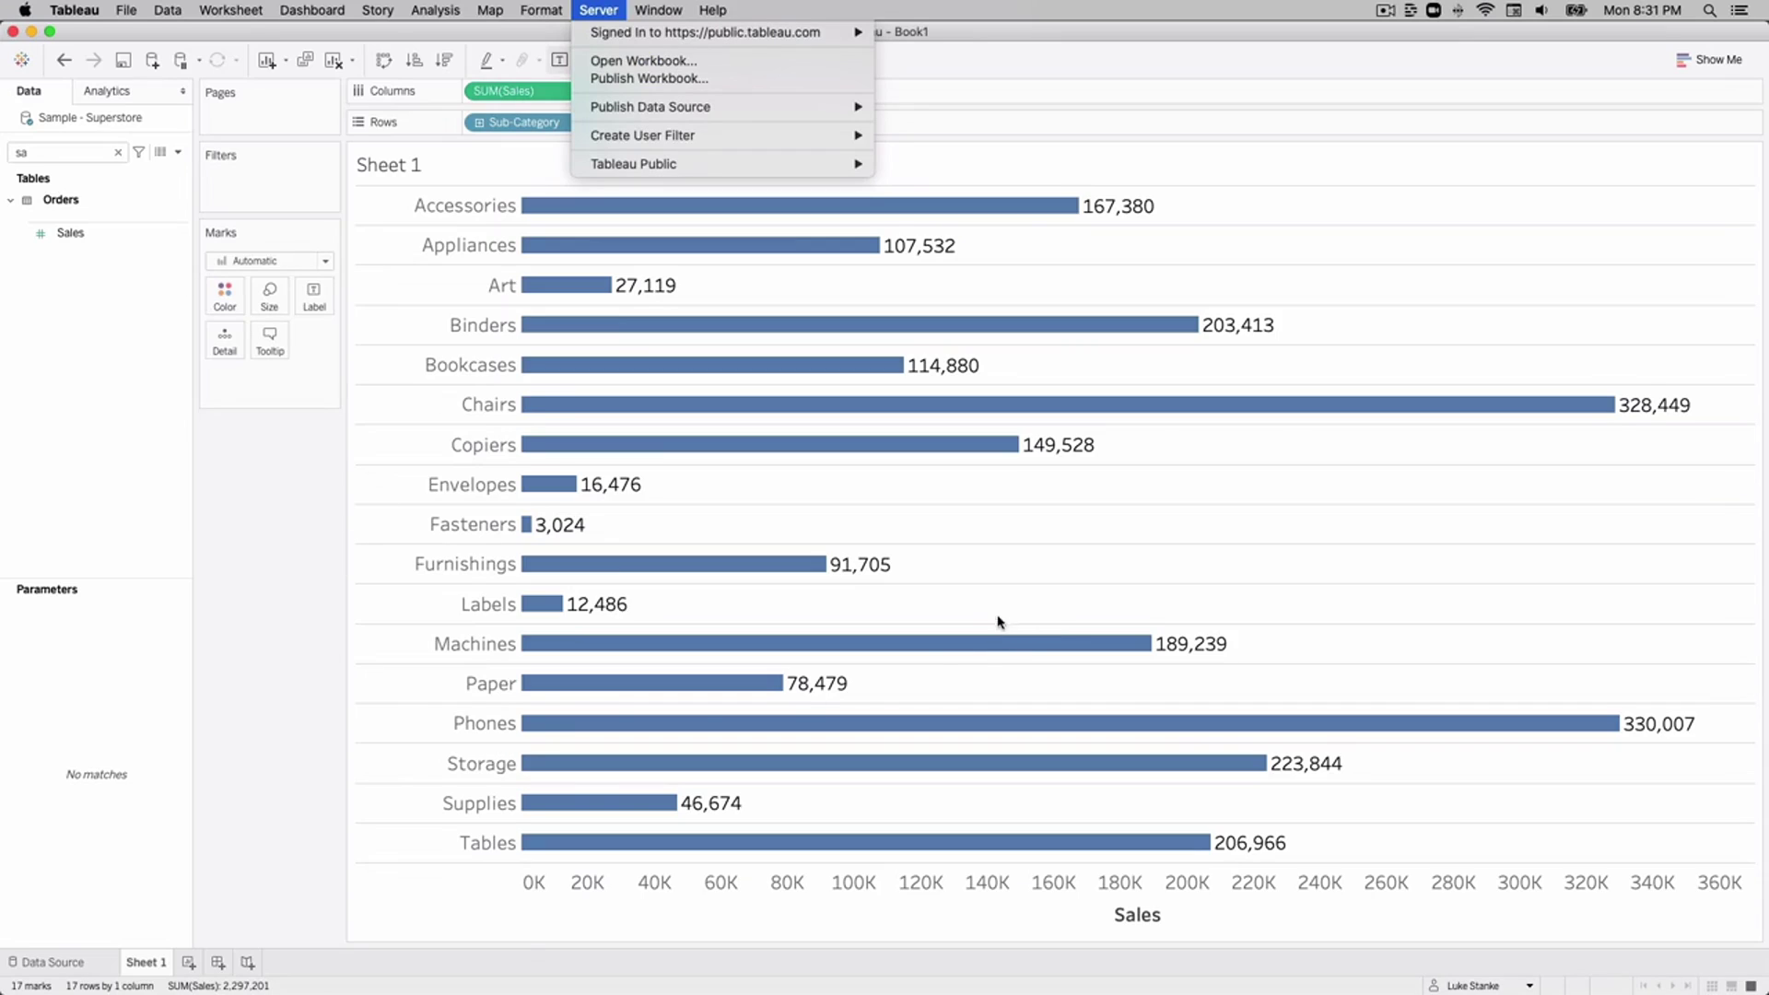
{"action": "left_click", "coordinate": [901, 874]}
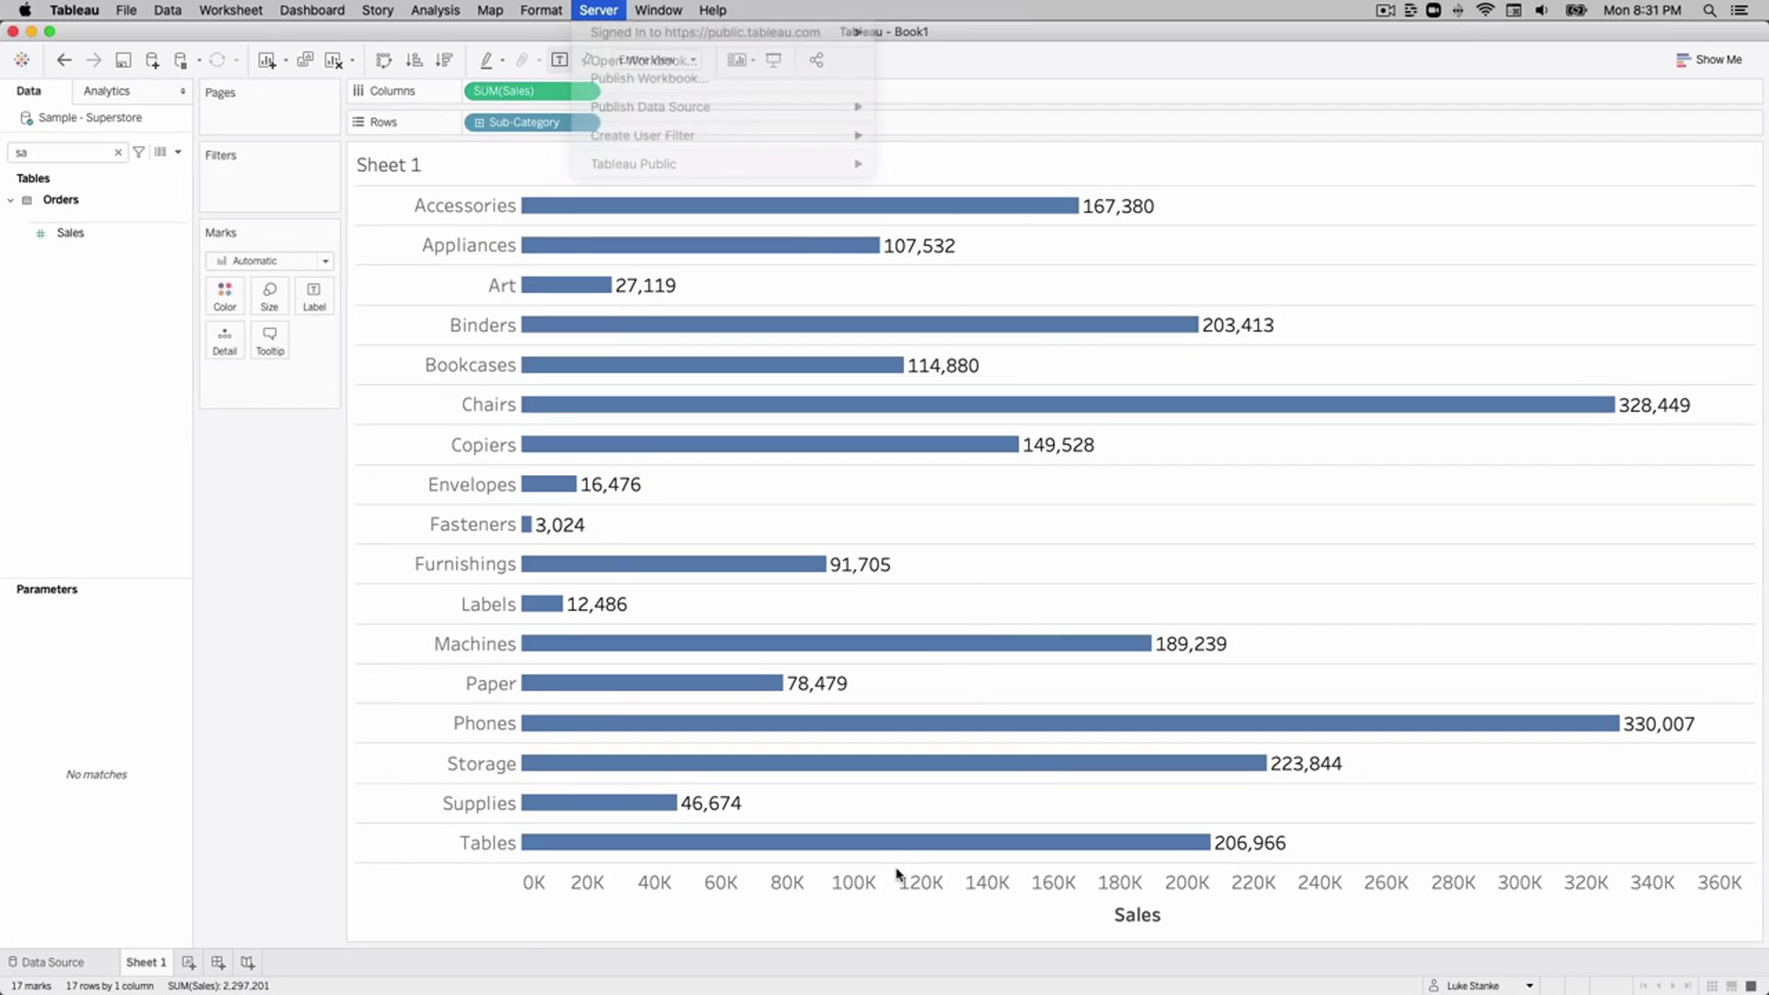
{"action": "right_click", "coordinate": [896, 902]}
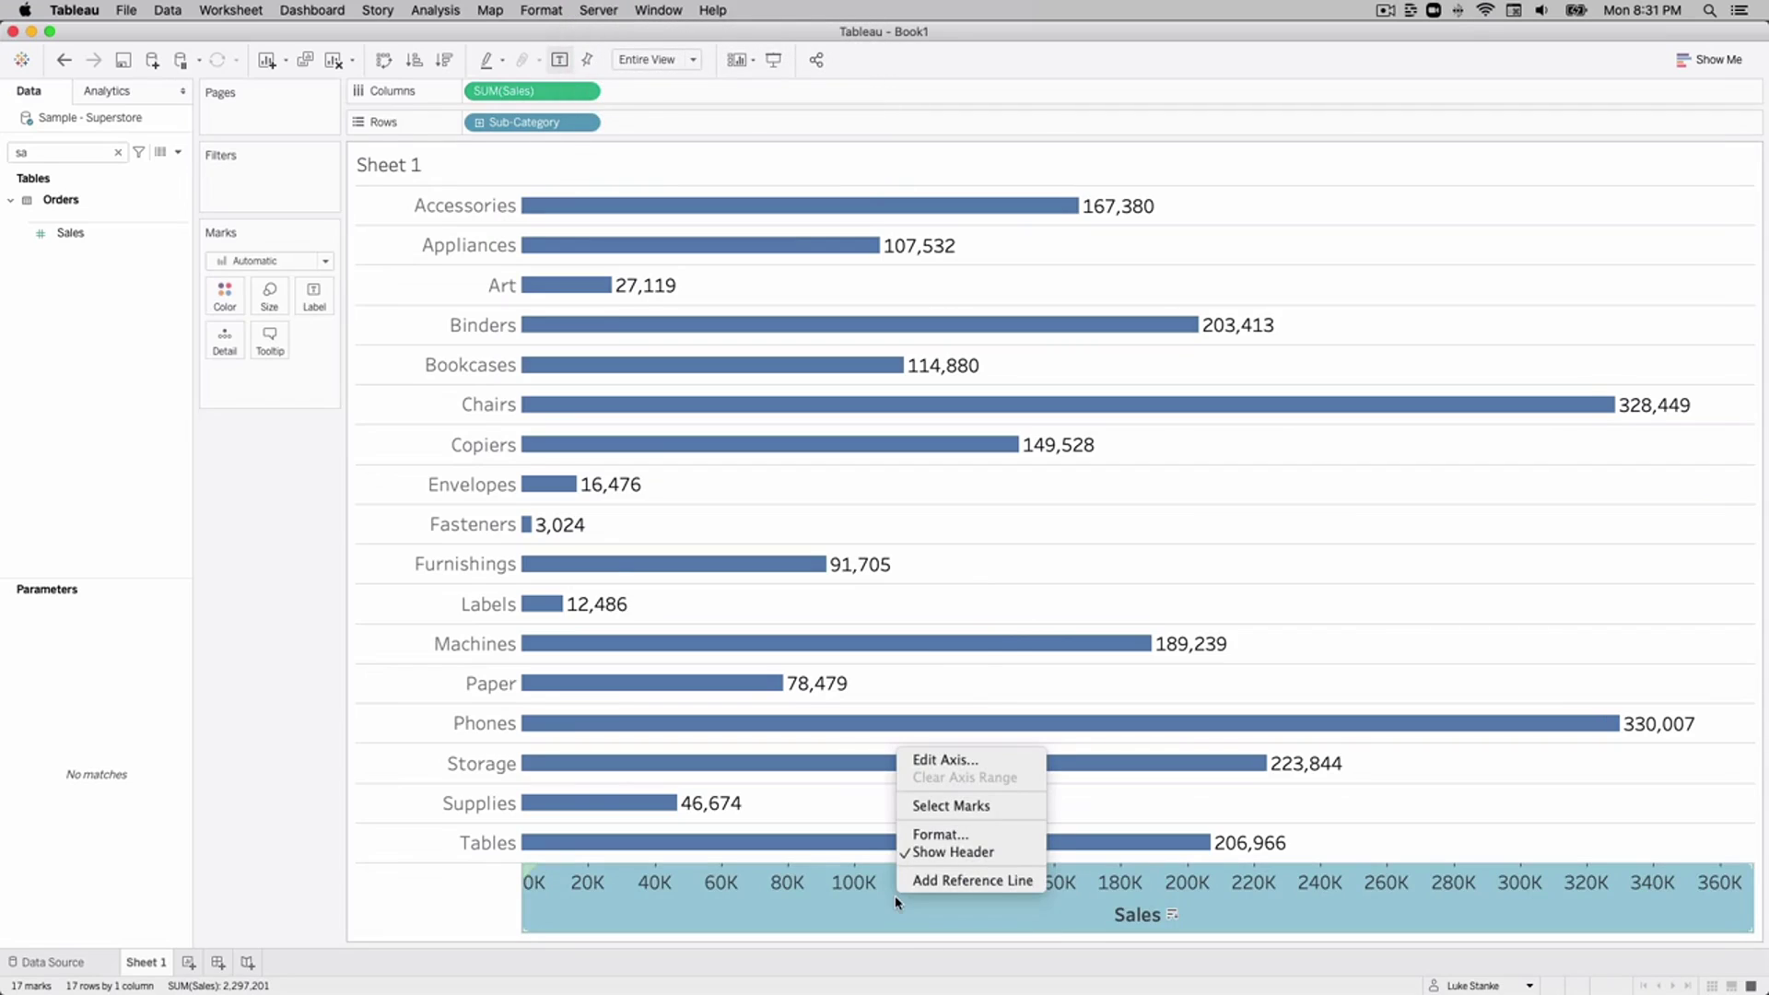
{"action": "left_click", "coordinate": [926, 852]}
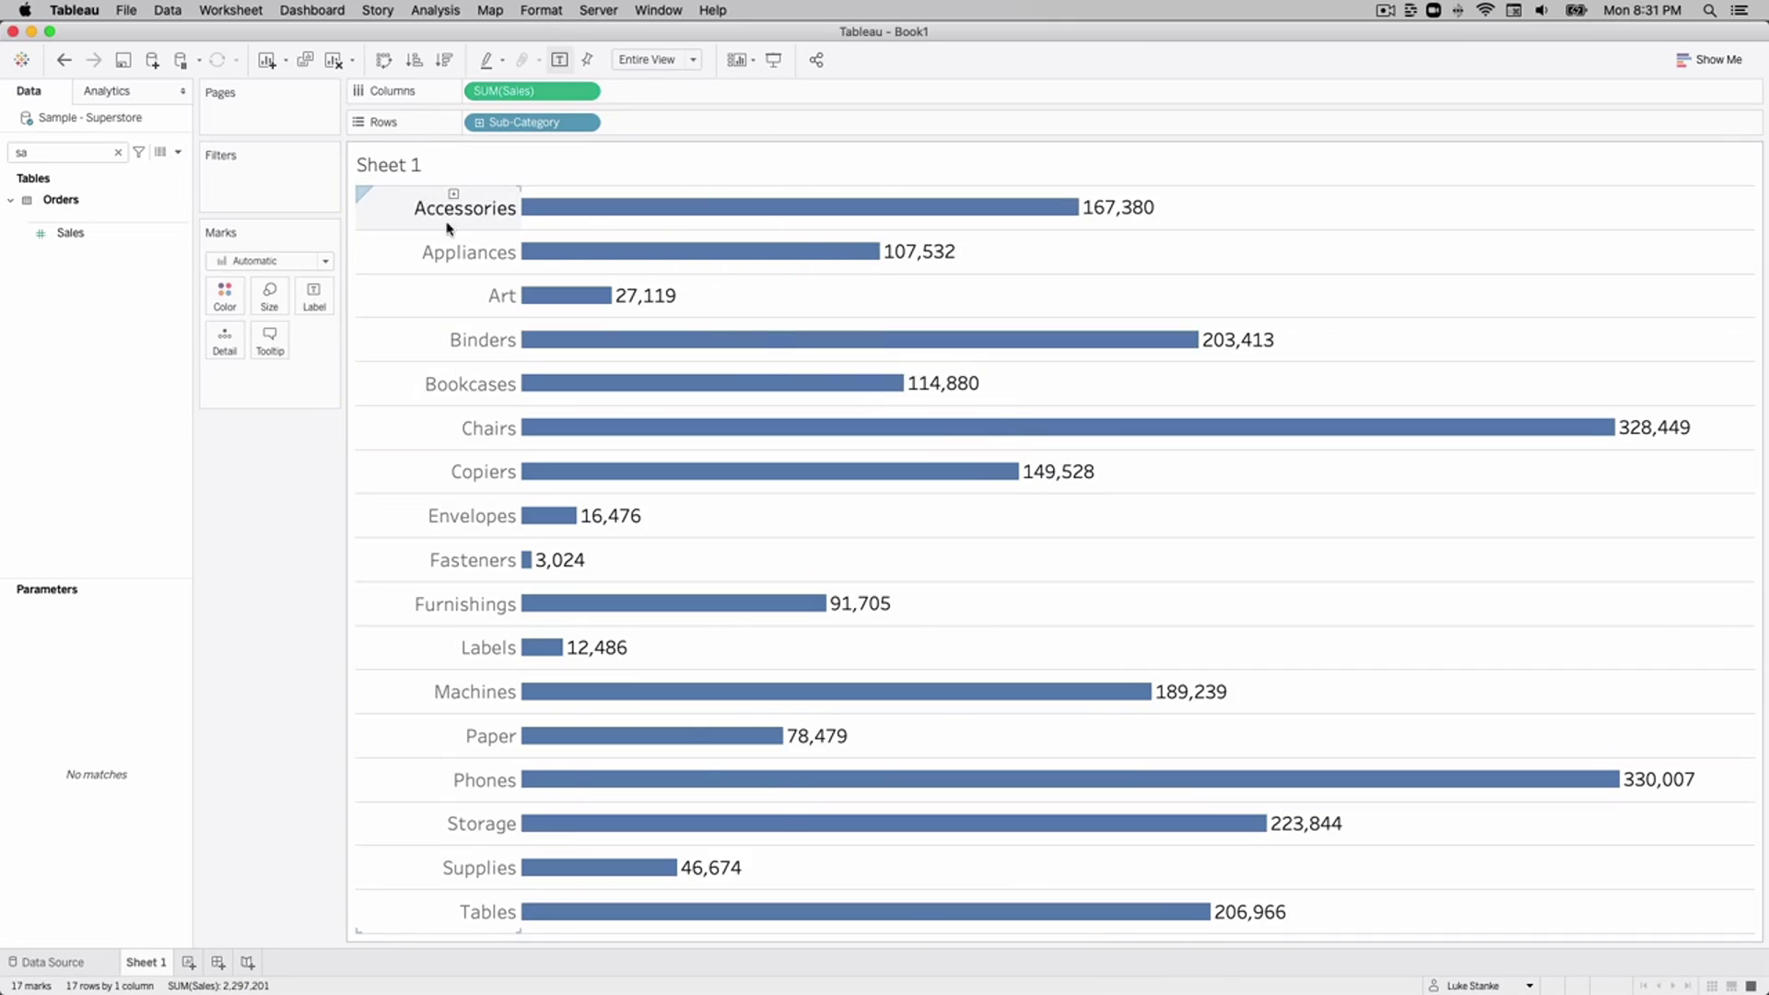
In the sheet's Format Borders settings, set Row Dividers to the deepest level.
{"action": "right_click", "coordinate": [1150, 295]}
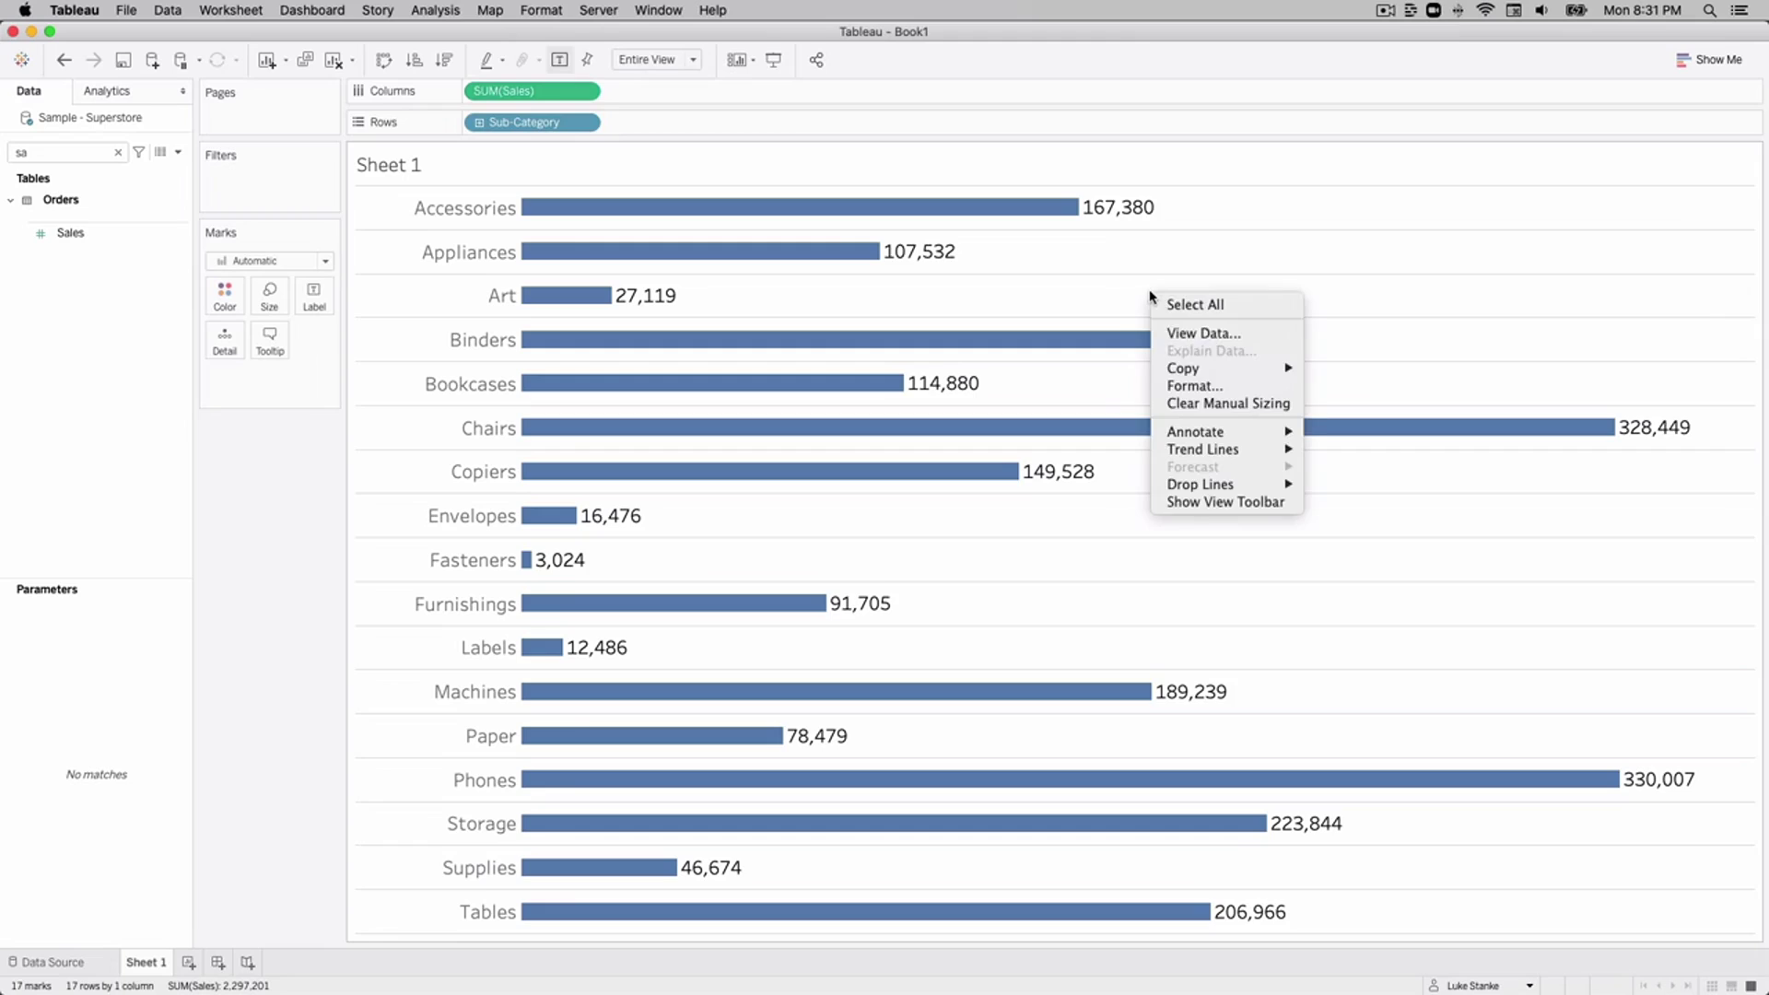
{"action": "left_click", "coordinate": [1194, 385]}
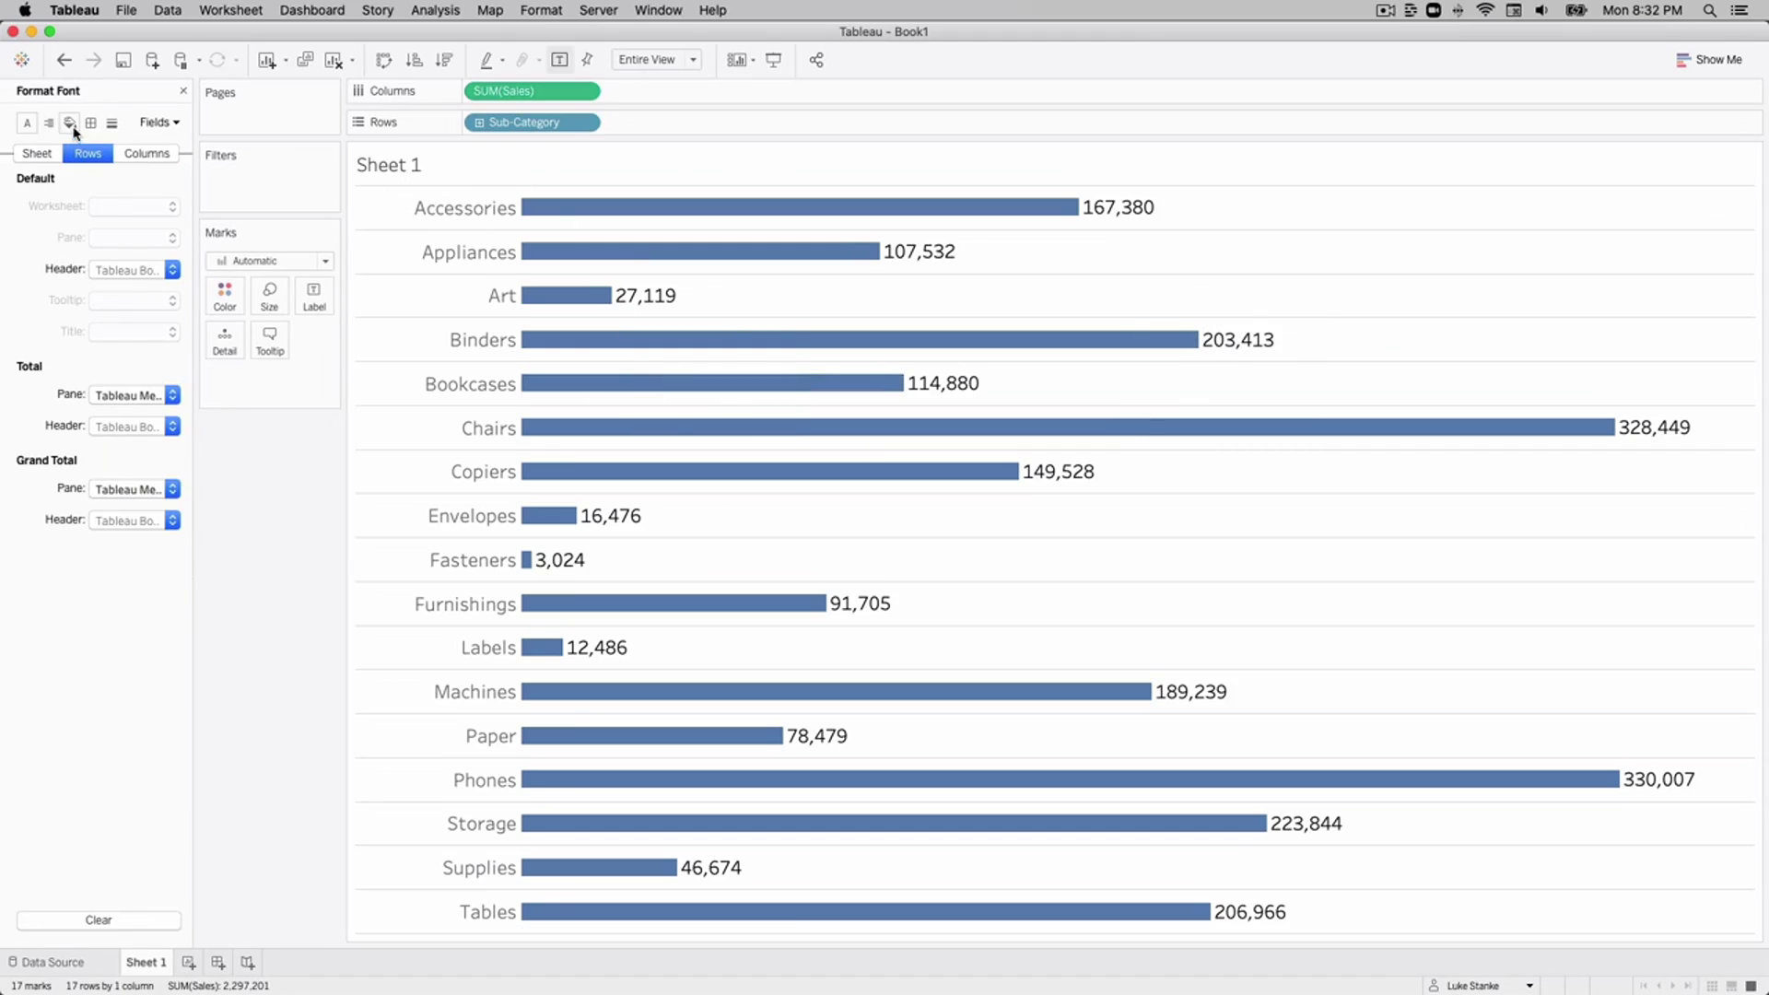
{"action": "left_click", "coordinate": [73, 129]}
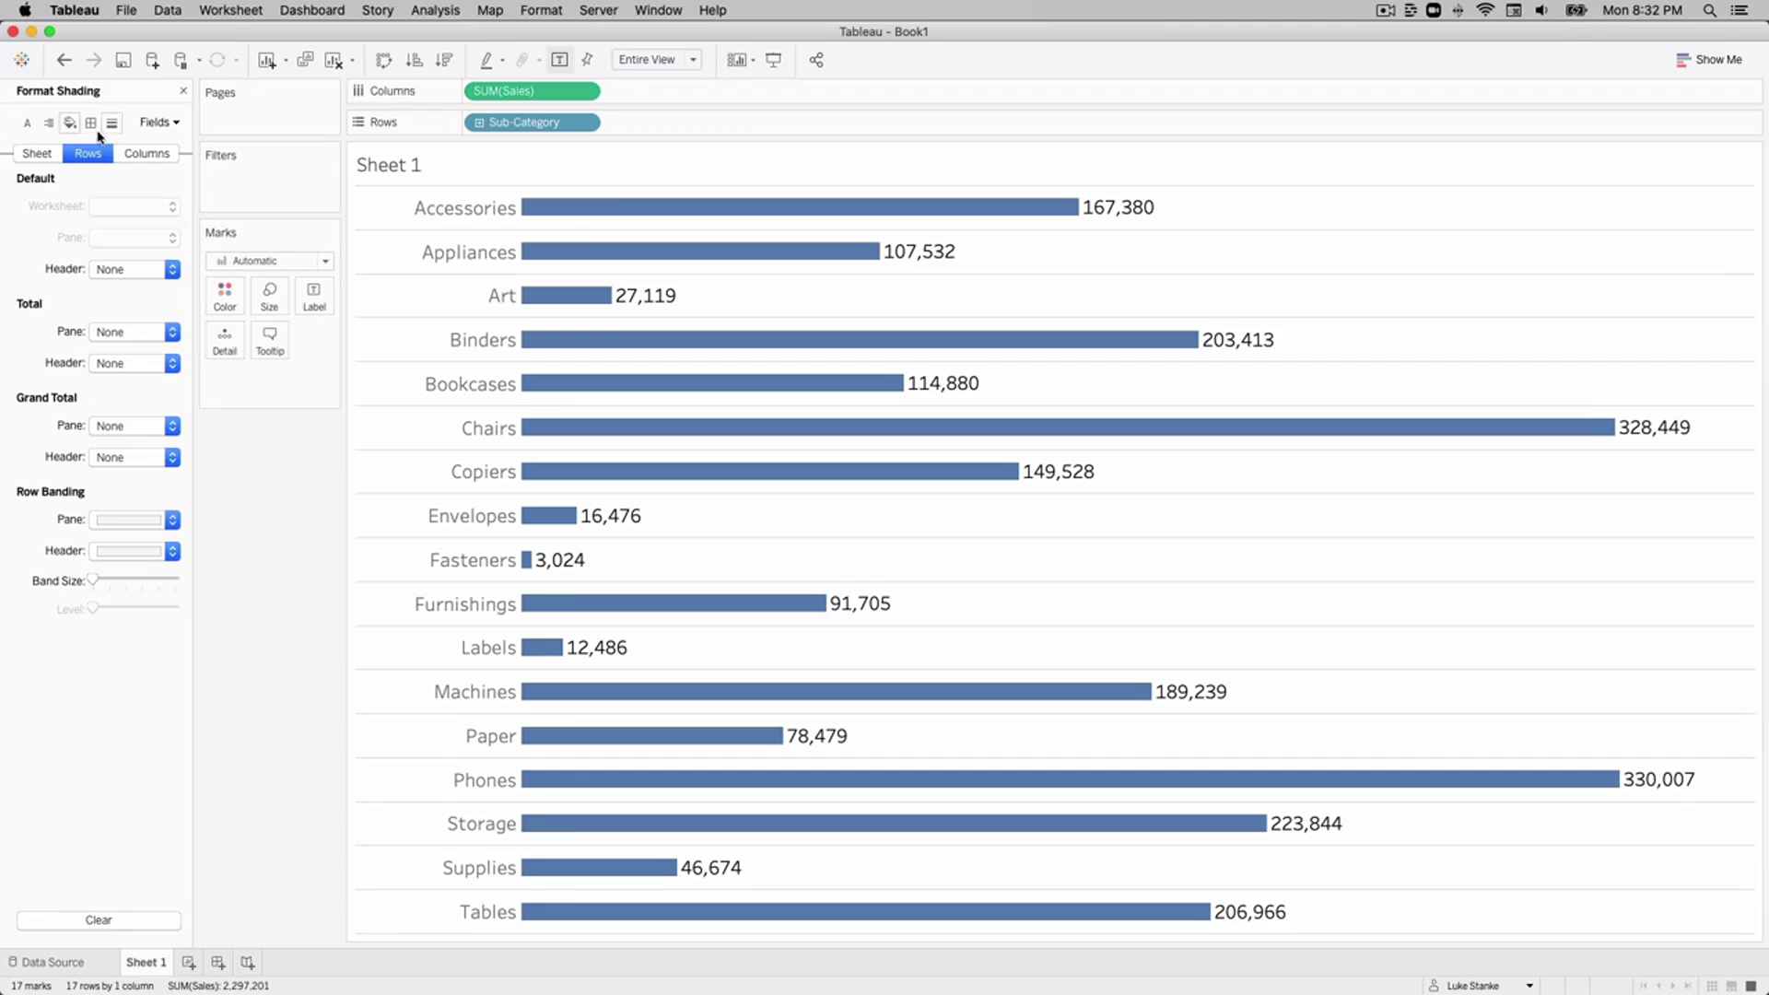
{"action": "left_click", "coordinate": [90, 124]}
{"action": "left_click", "coordinate": [122, 523]}
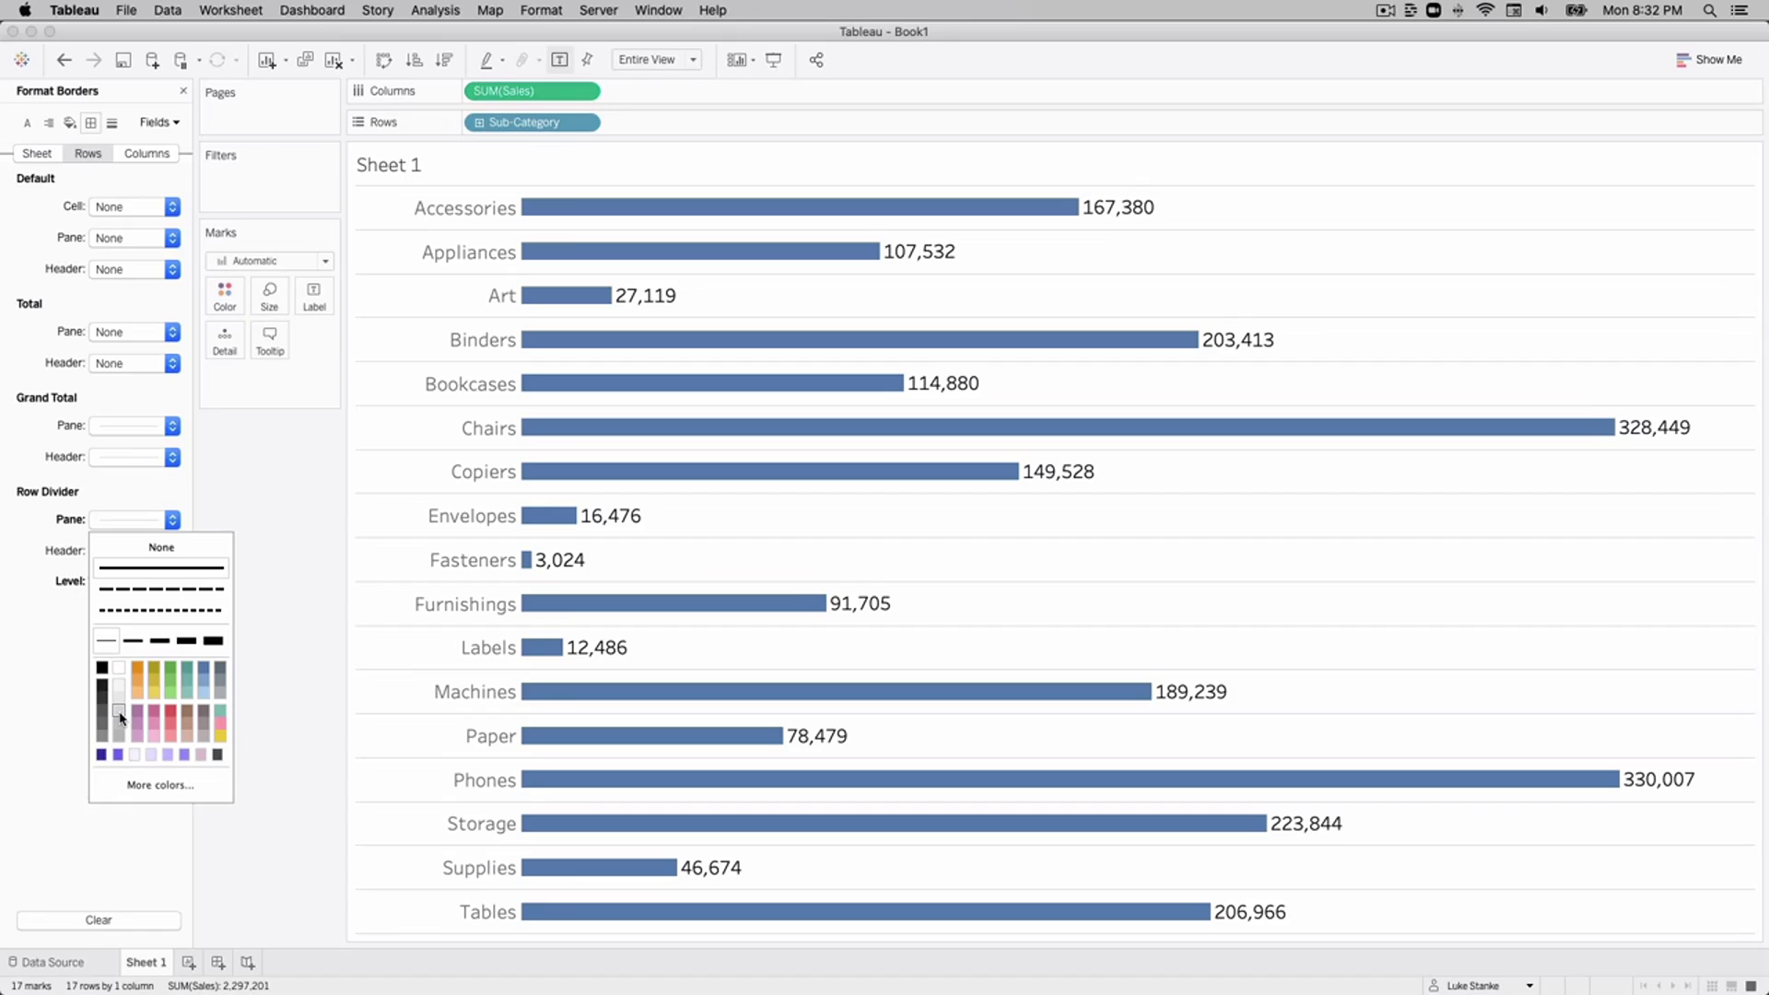
{"action": "left_click", "coordinate": [269, 297]}
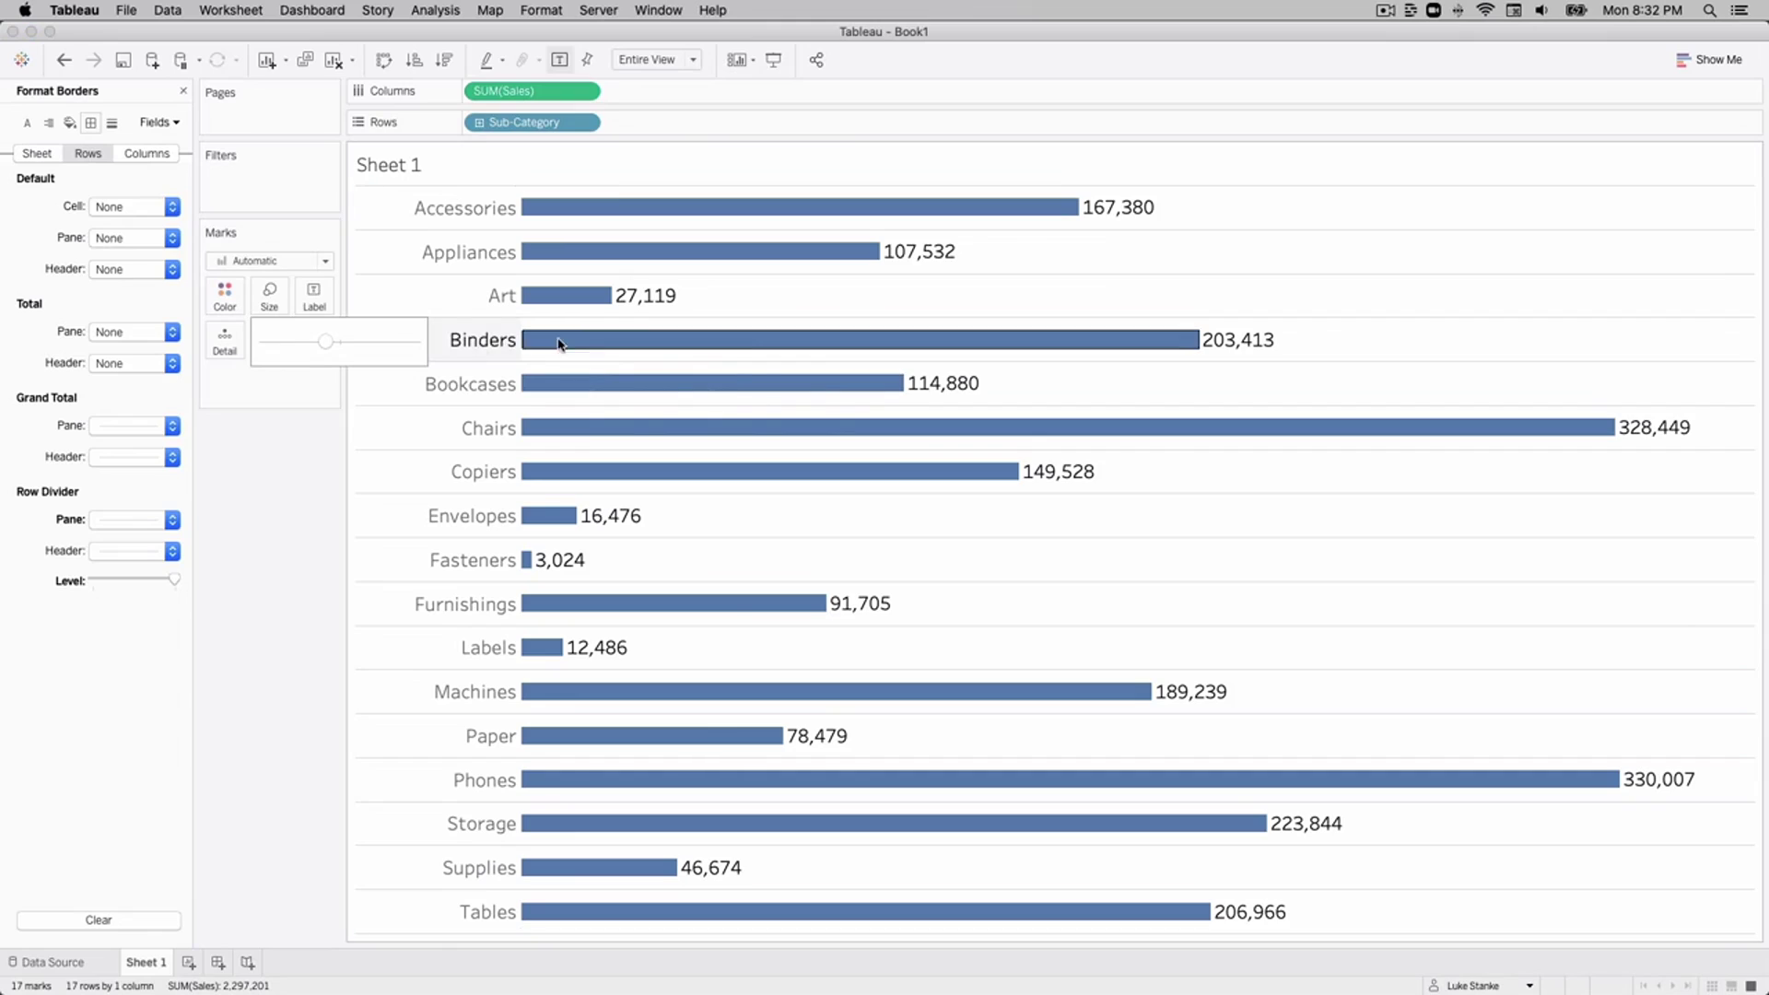
{"action": "left_click", "coordinate": [414, 337]}
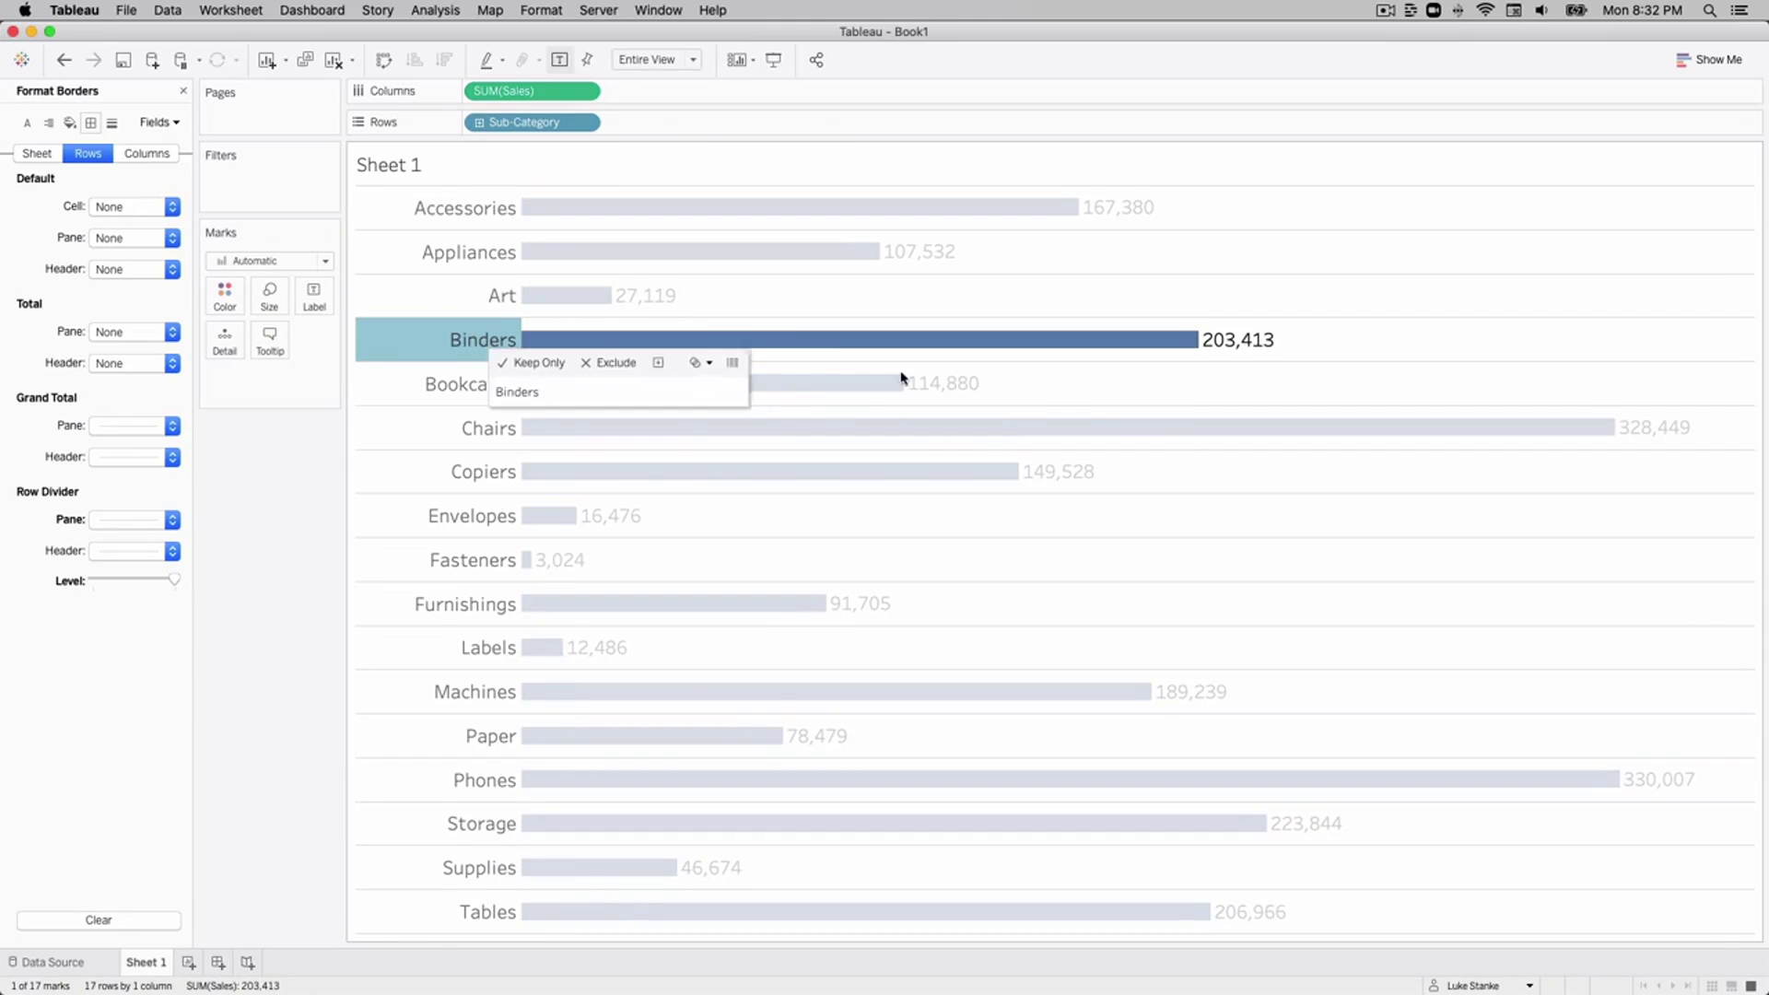
{"action": "left_click", "coordinate": [414, 338]}
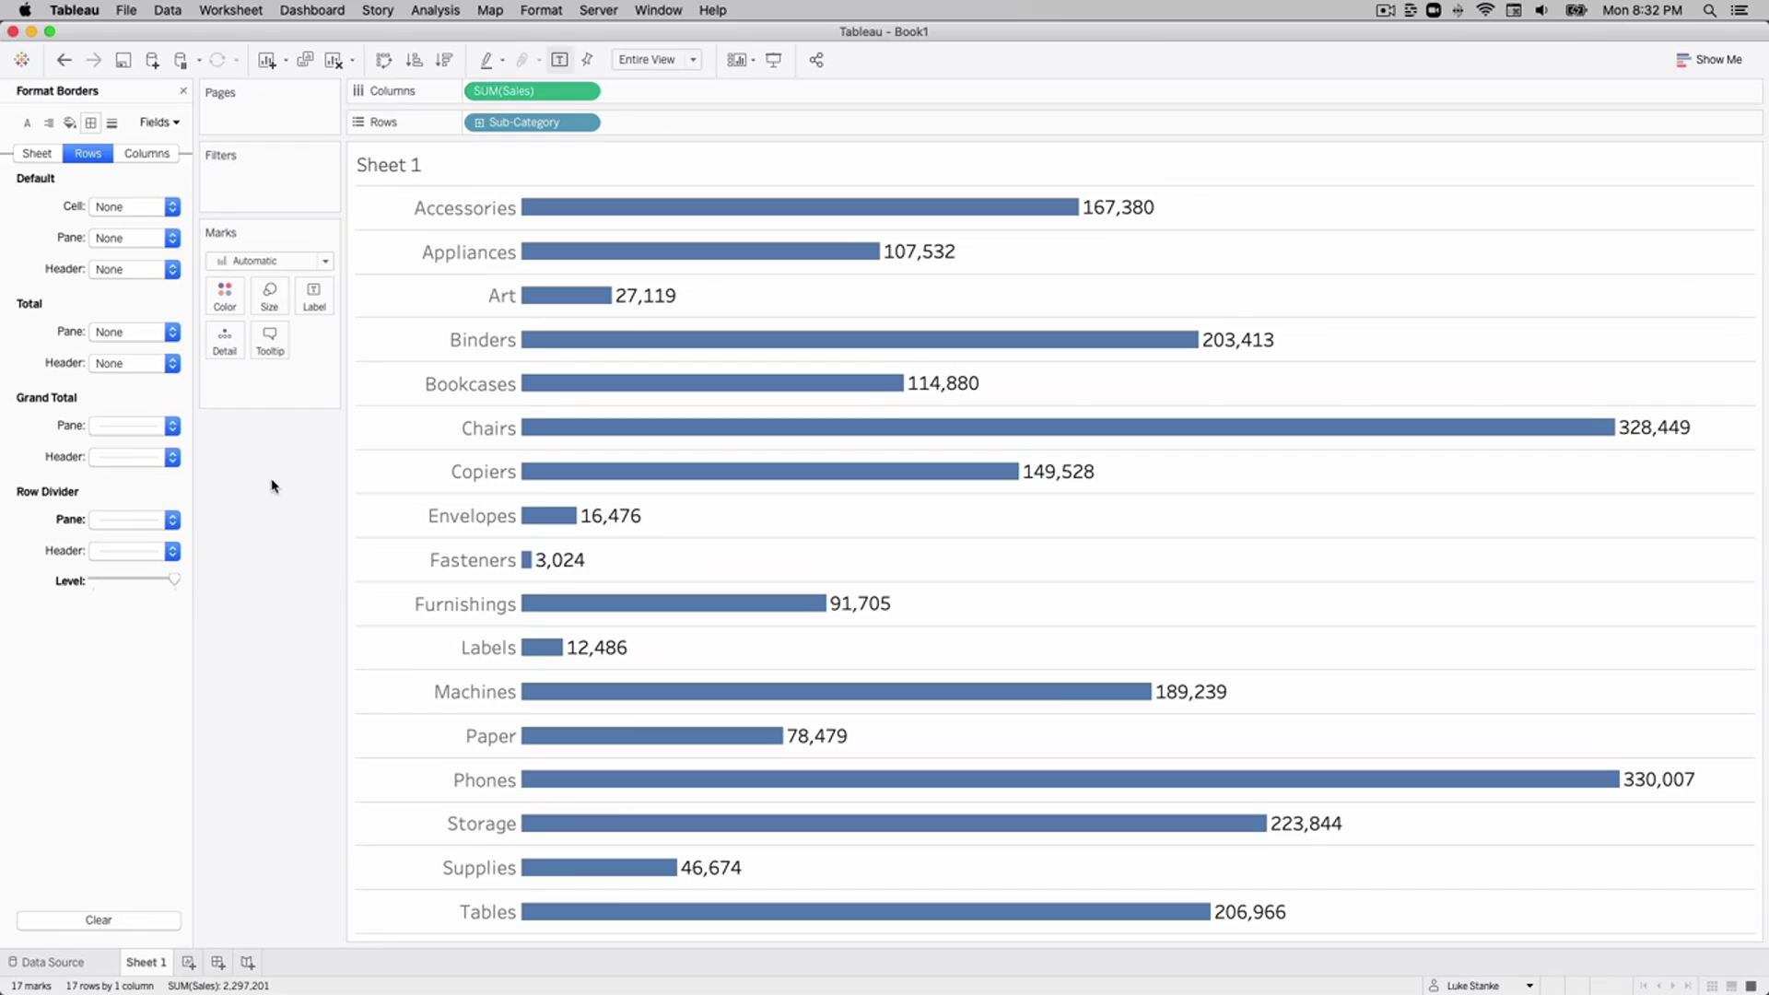
Sort the Sub-Category bars by Sales descending, putting Phones first and Fasteners last.
{"action": "right_click", "coordinate": [543, 126]}
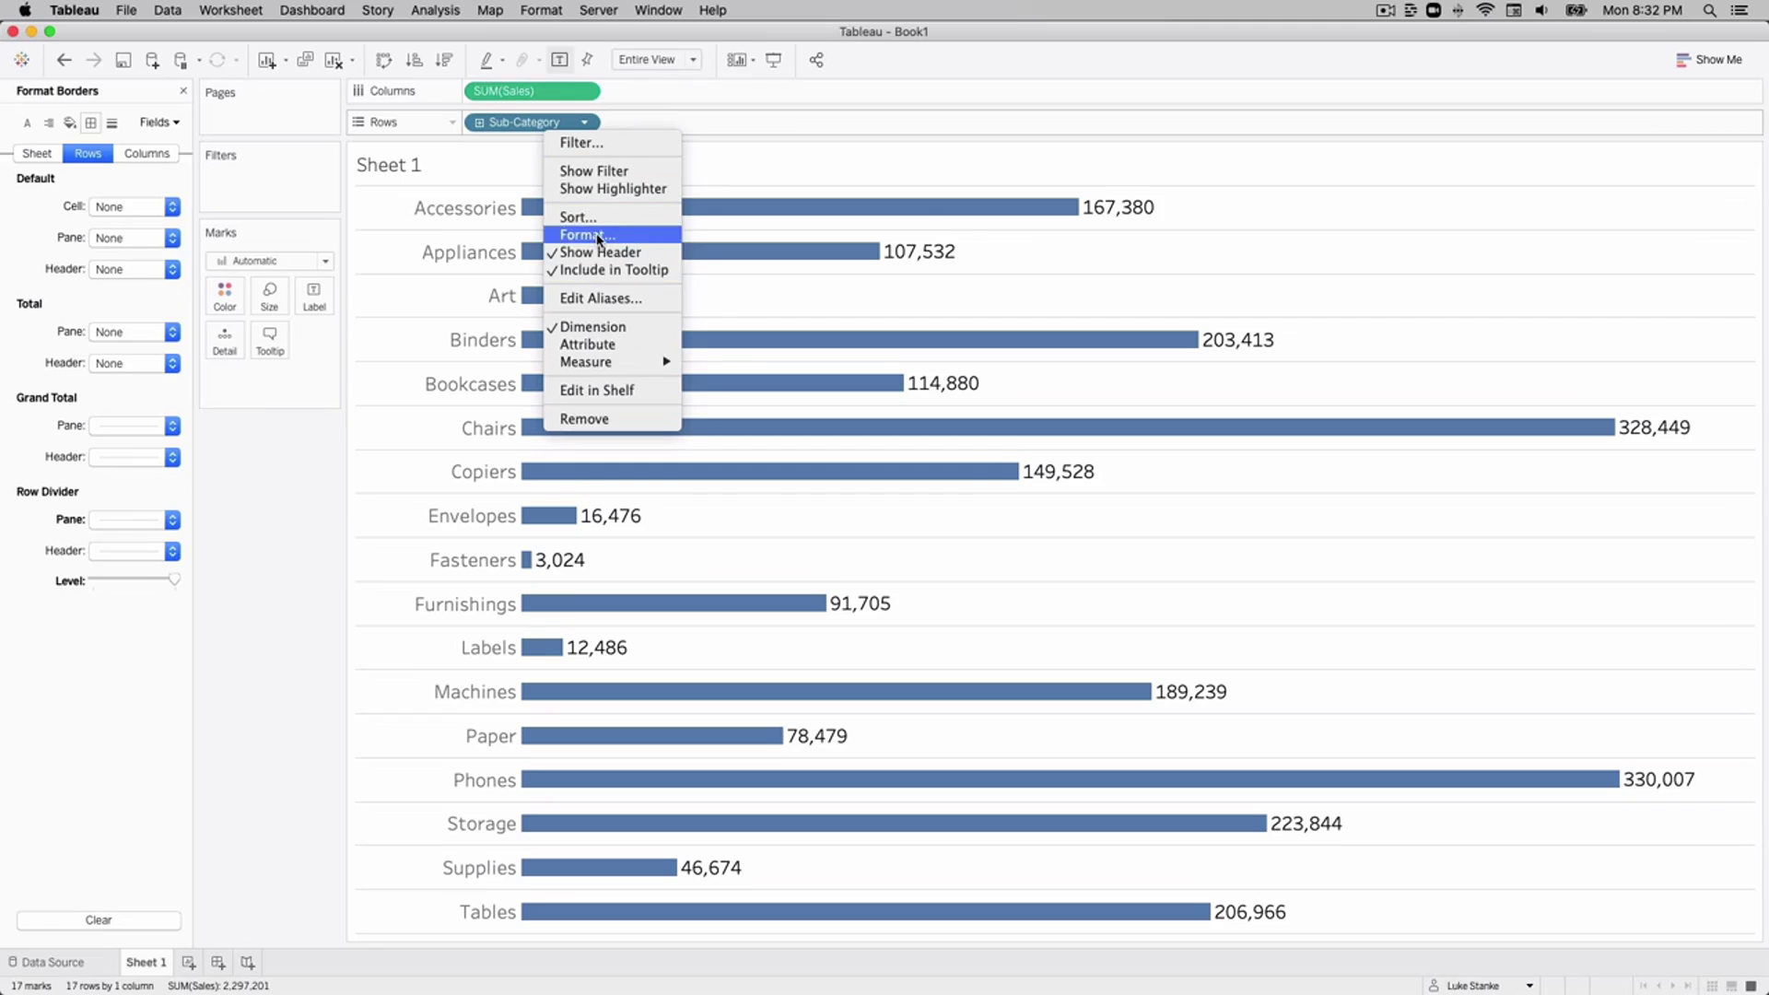
{"action": "left_click", "coordinate": [580, 234]}
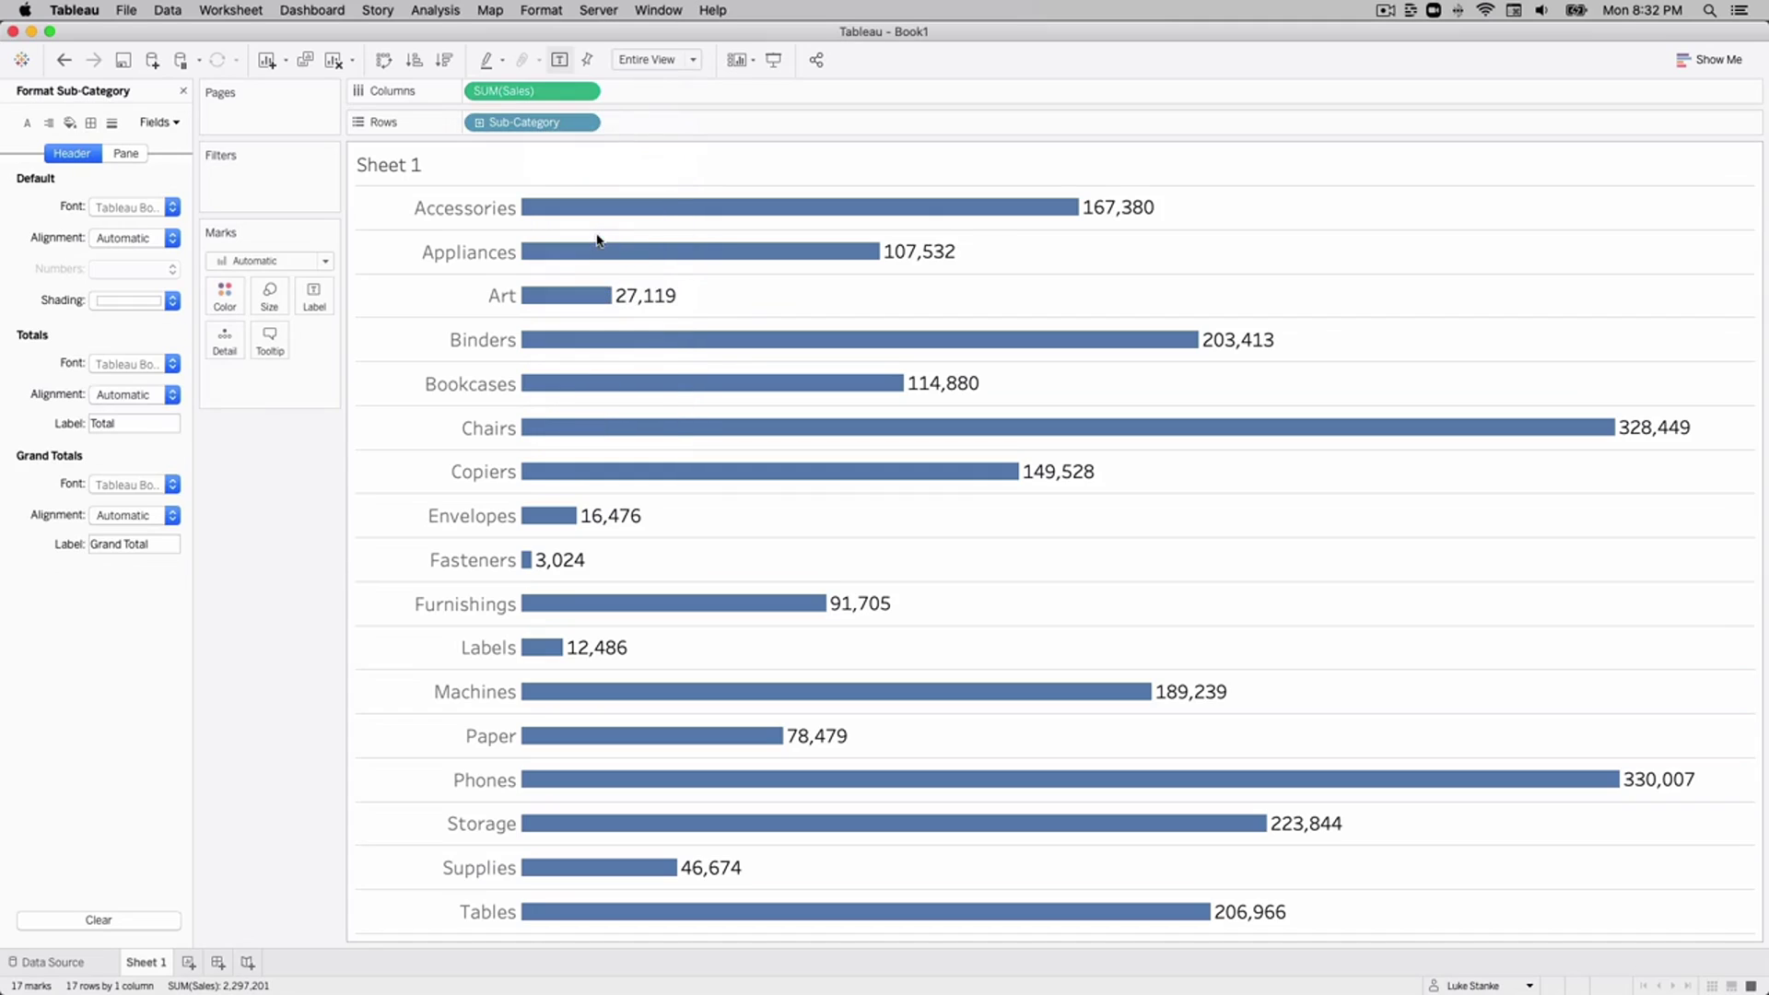
{"action": "right_click", "coordinate": [536, 125]}
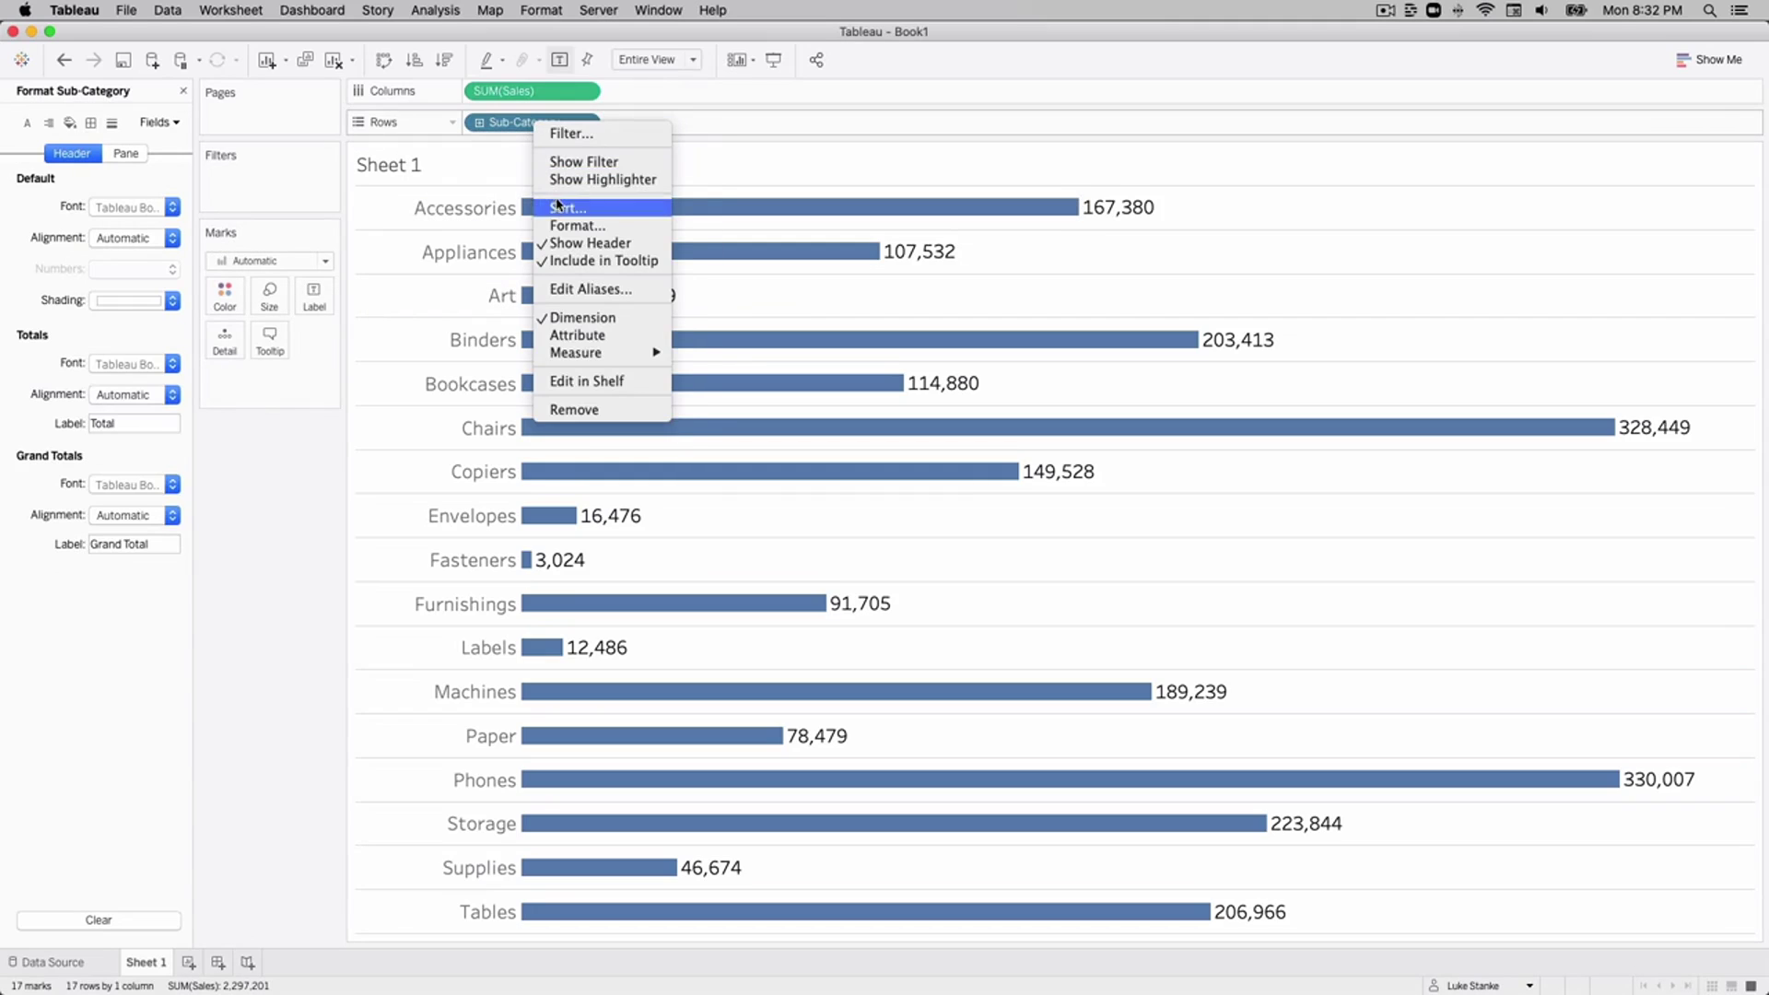
{"action": "left_click", "coordinate": [564, 207]}
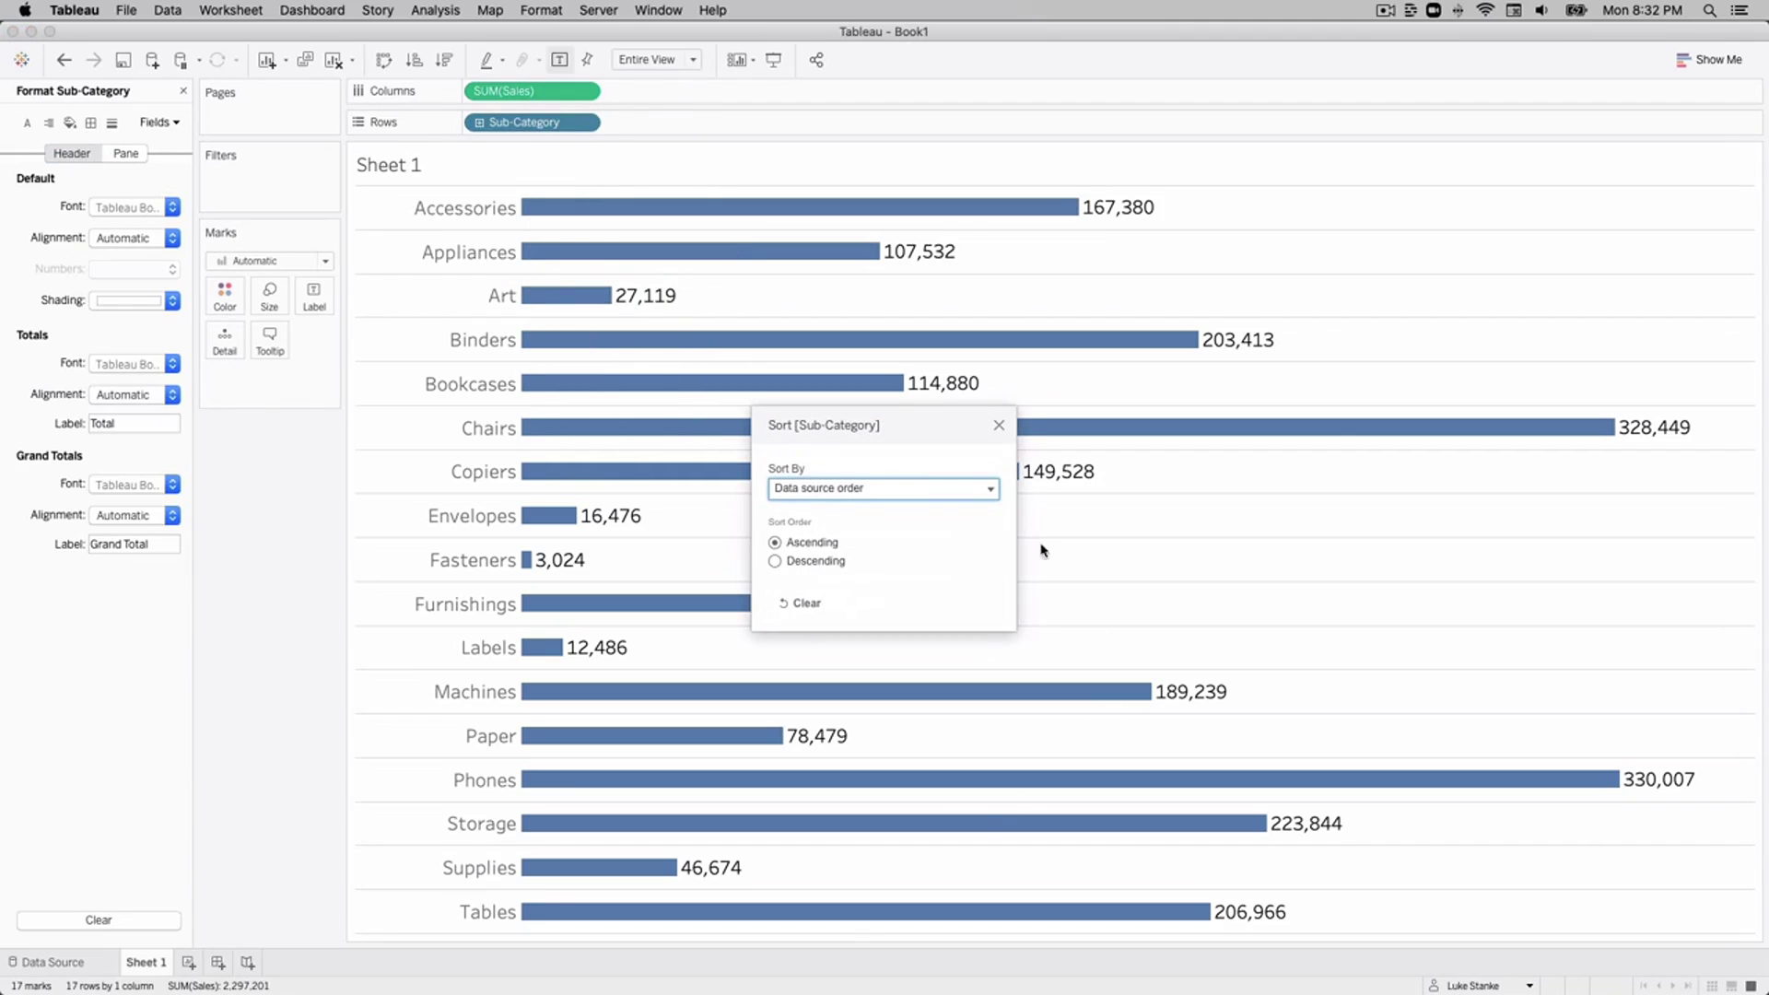
{"action": "left_click", "coordinate": [998, 426]}
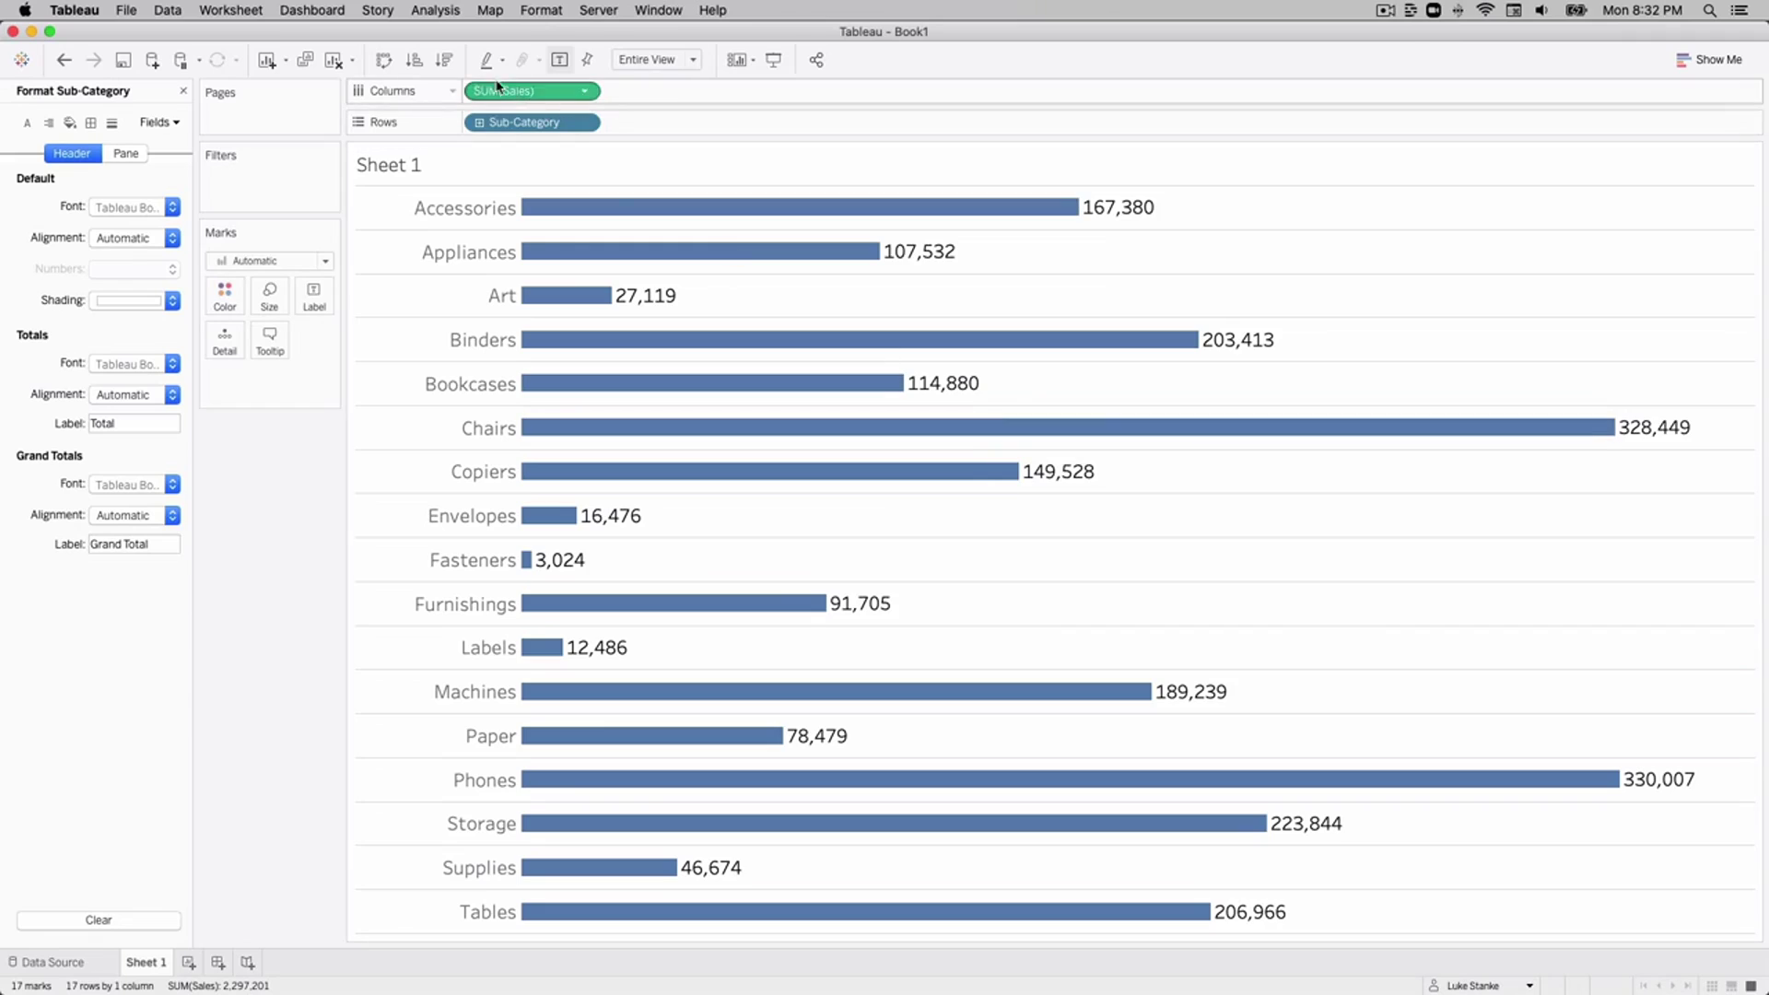
{"action": "left_click", "coordinate": [445, 60]}
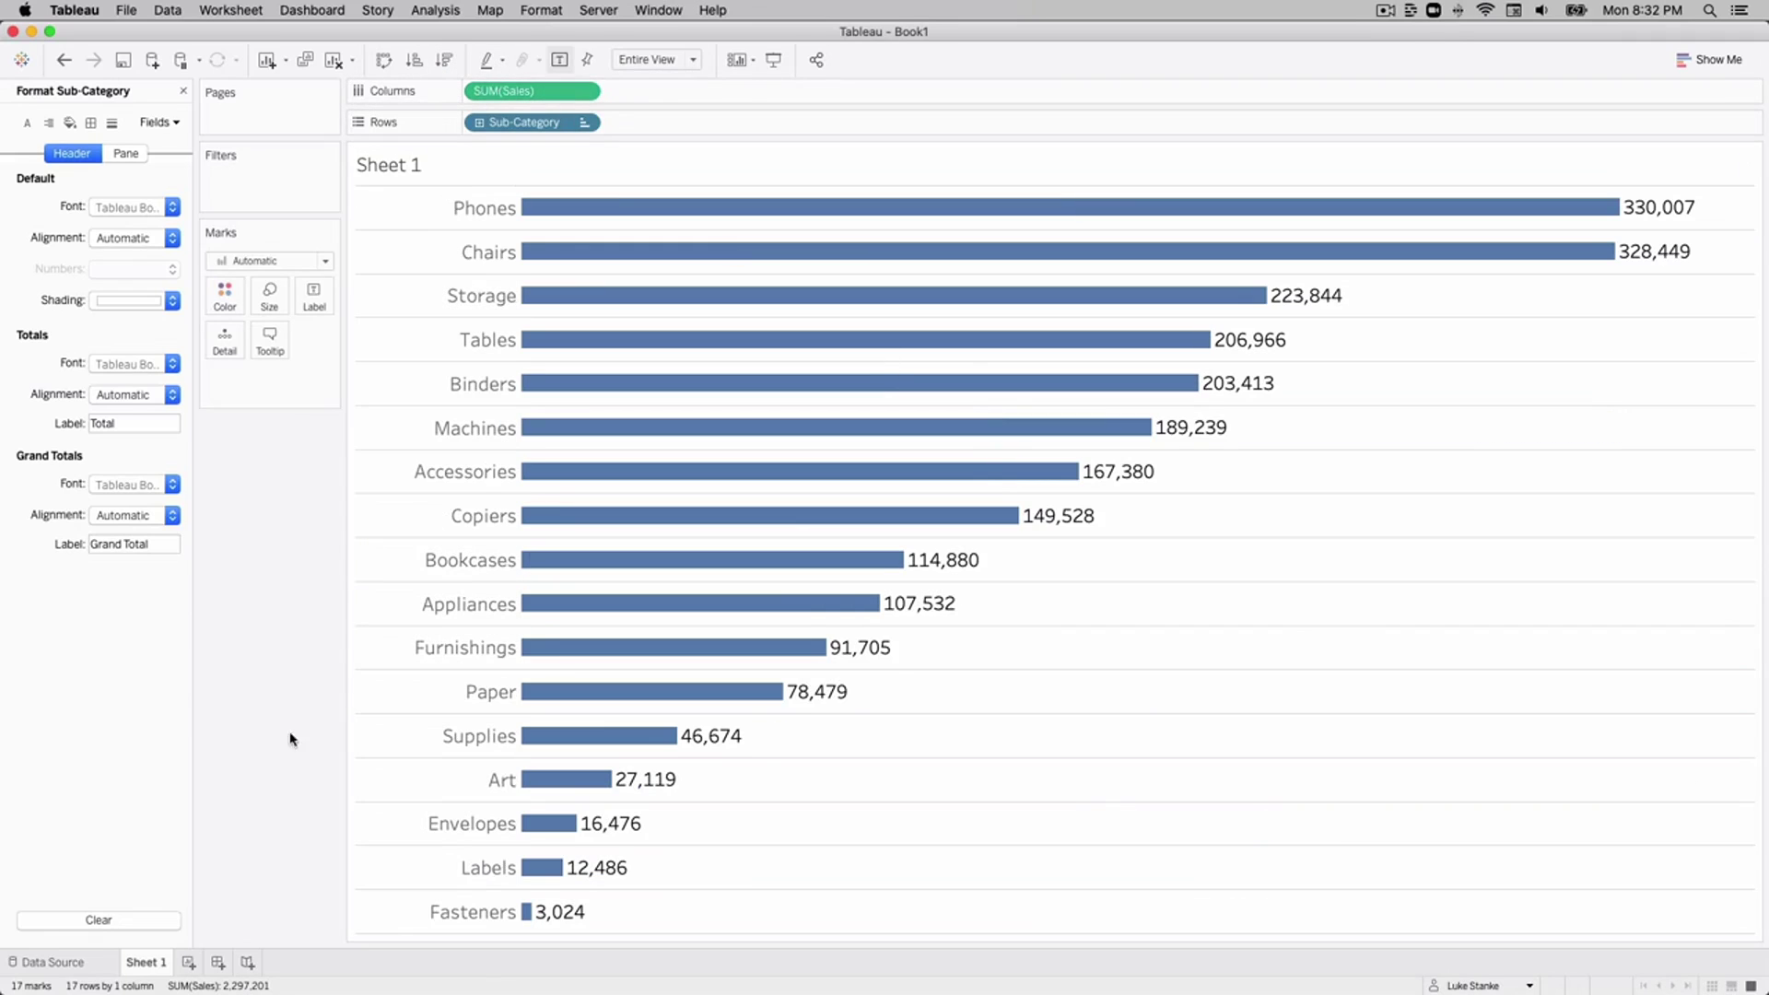
Add Sheet 2 with SUM(Sales) on Columns and Sub-Category on Rows as horizontal bars.
{"action": "left_click", "coordinate": [188, 962]}
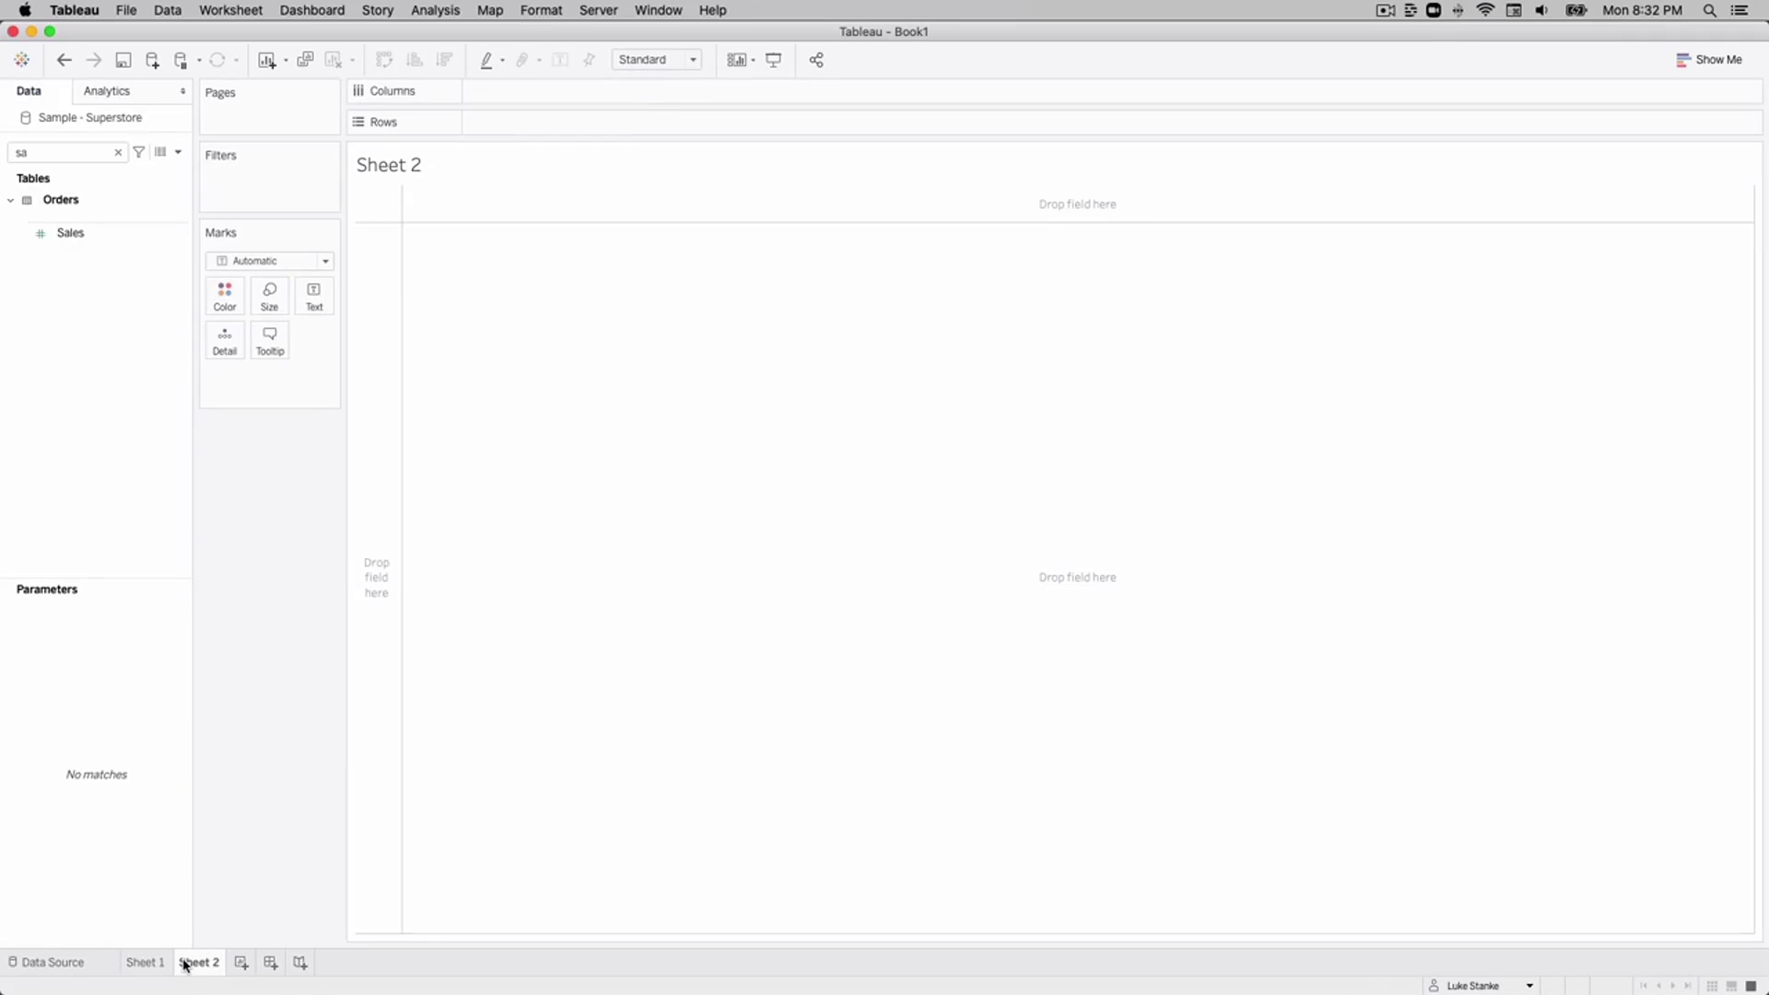
{"action": "left_click", "coordinate": [58, 150]}
{"action": "type", "text": "sa"}
{"action": "key", "text": "BackSpace"}
{"action": "type", "text": "a"}
{"action": "double_click", "coordinate": [67, 234]}
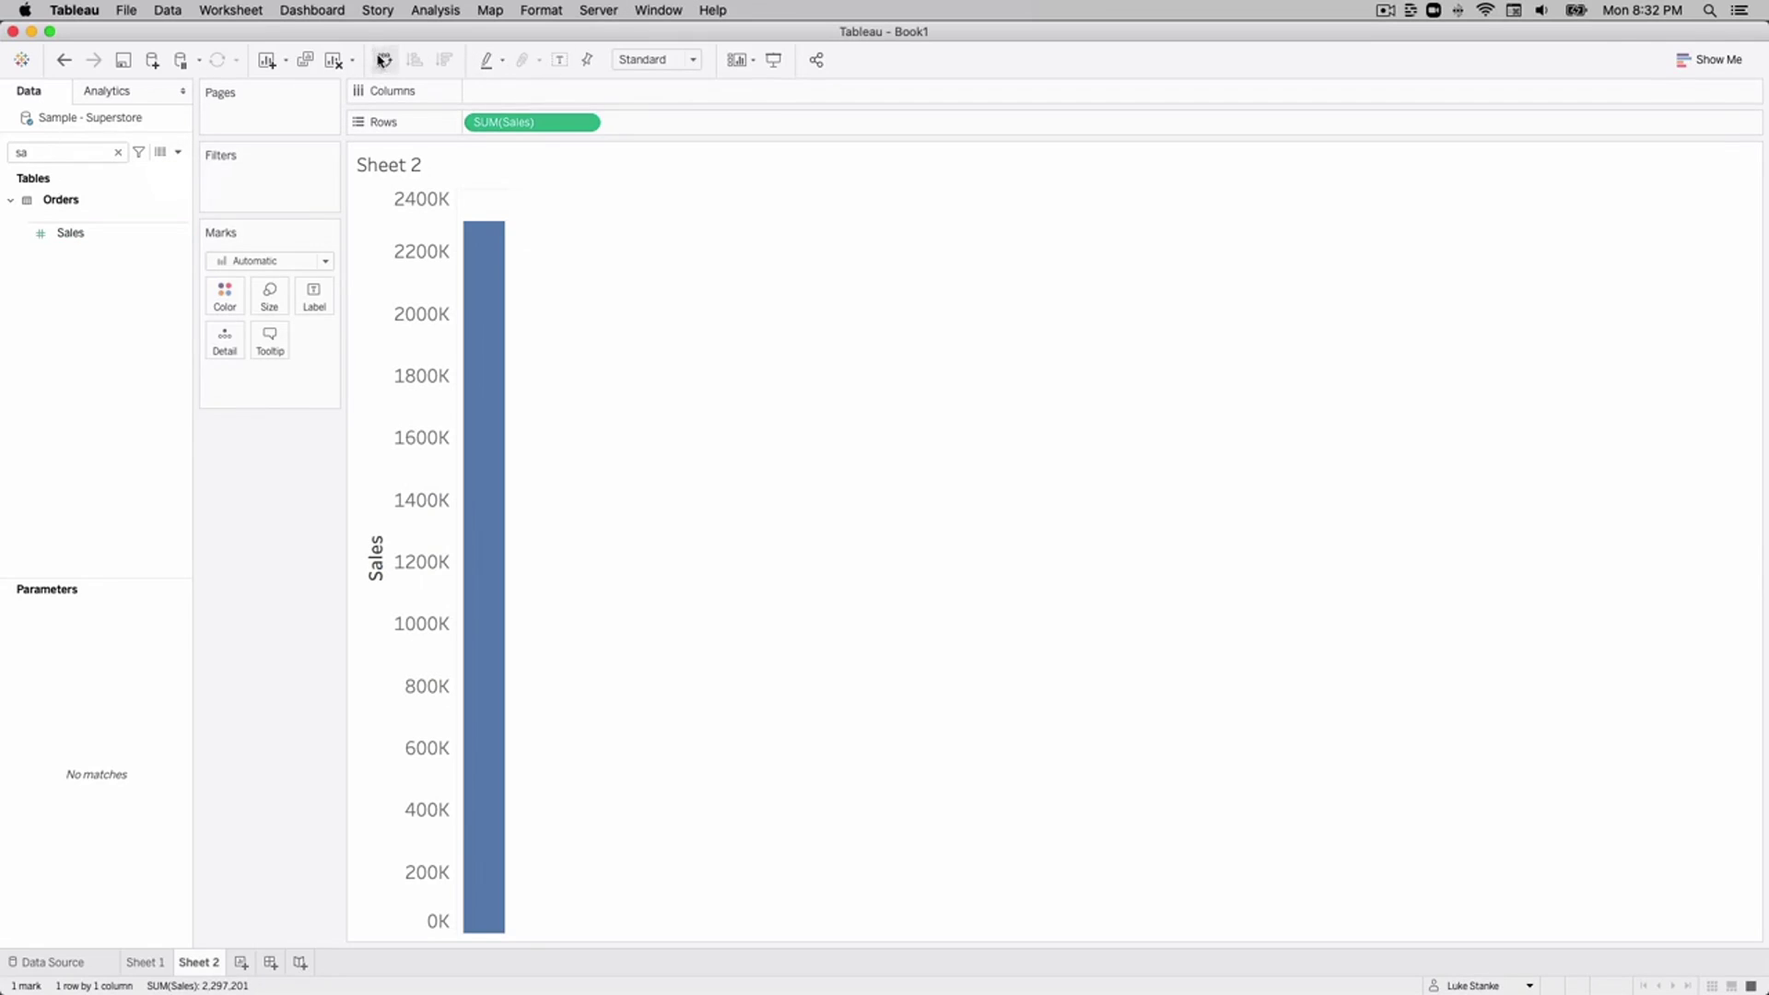
{"action": "left_click", "coordinate": [384, 60]}
{"action": "key", "text": "BackSpace"}
{"action": "type", "text": "ub"}
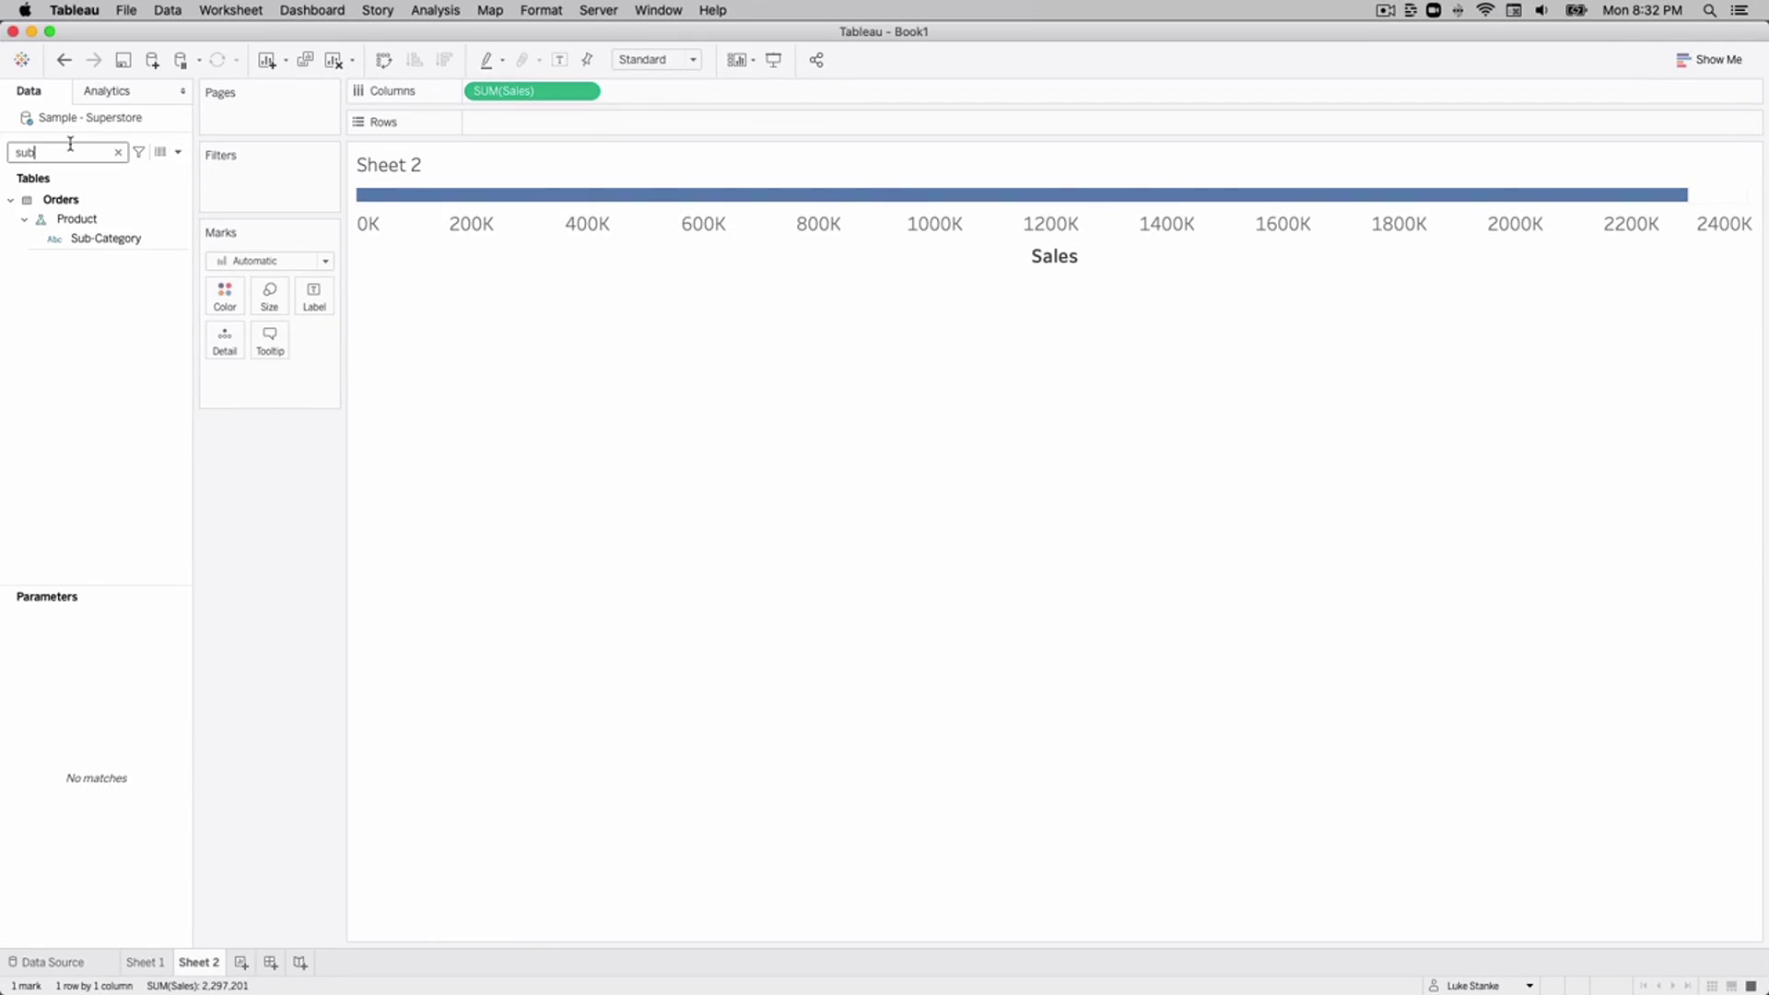
{"action": "left_click_drag", "start_coordinate": [120, 239], "coordinate": [645, 127]}
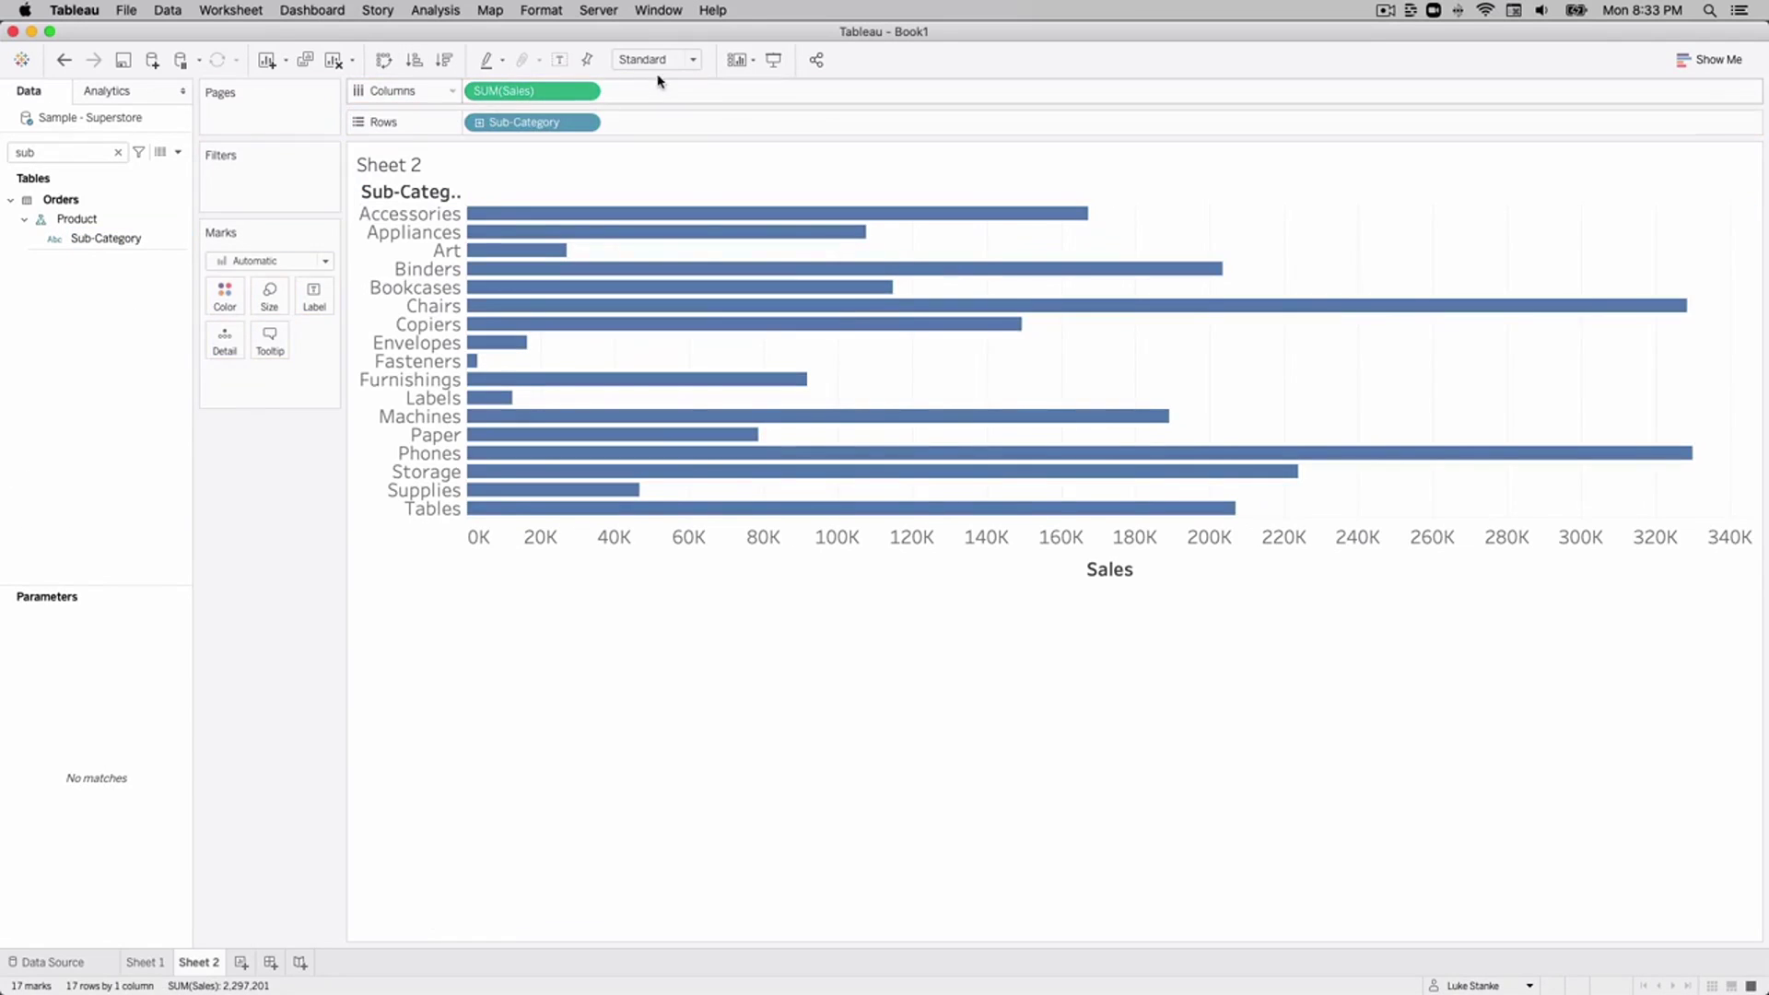
Fit the chart to the entire view, widen the Sub-Category labels, and sort Sales descending.
{"action": "left_click", "coordinate": [656, 59]}
{"action": "left_click", "coordinate": [663, 123]}
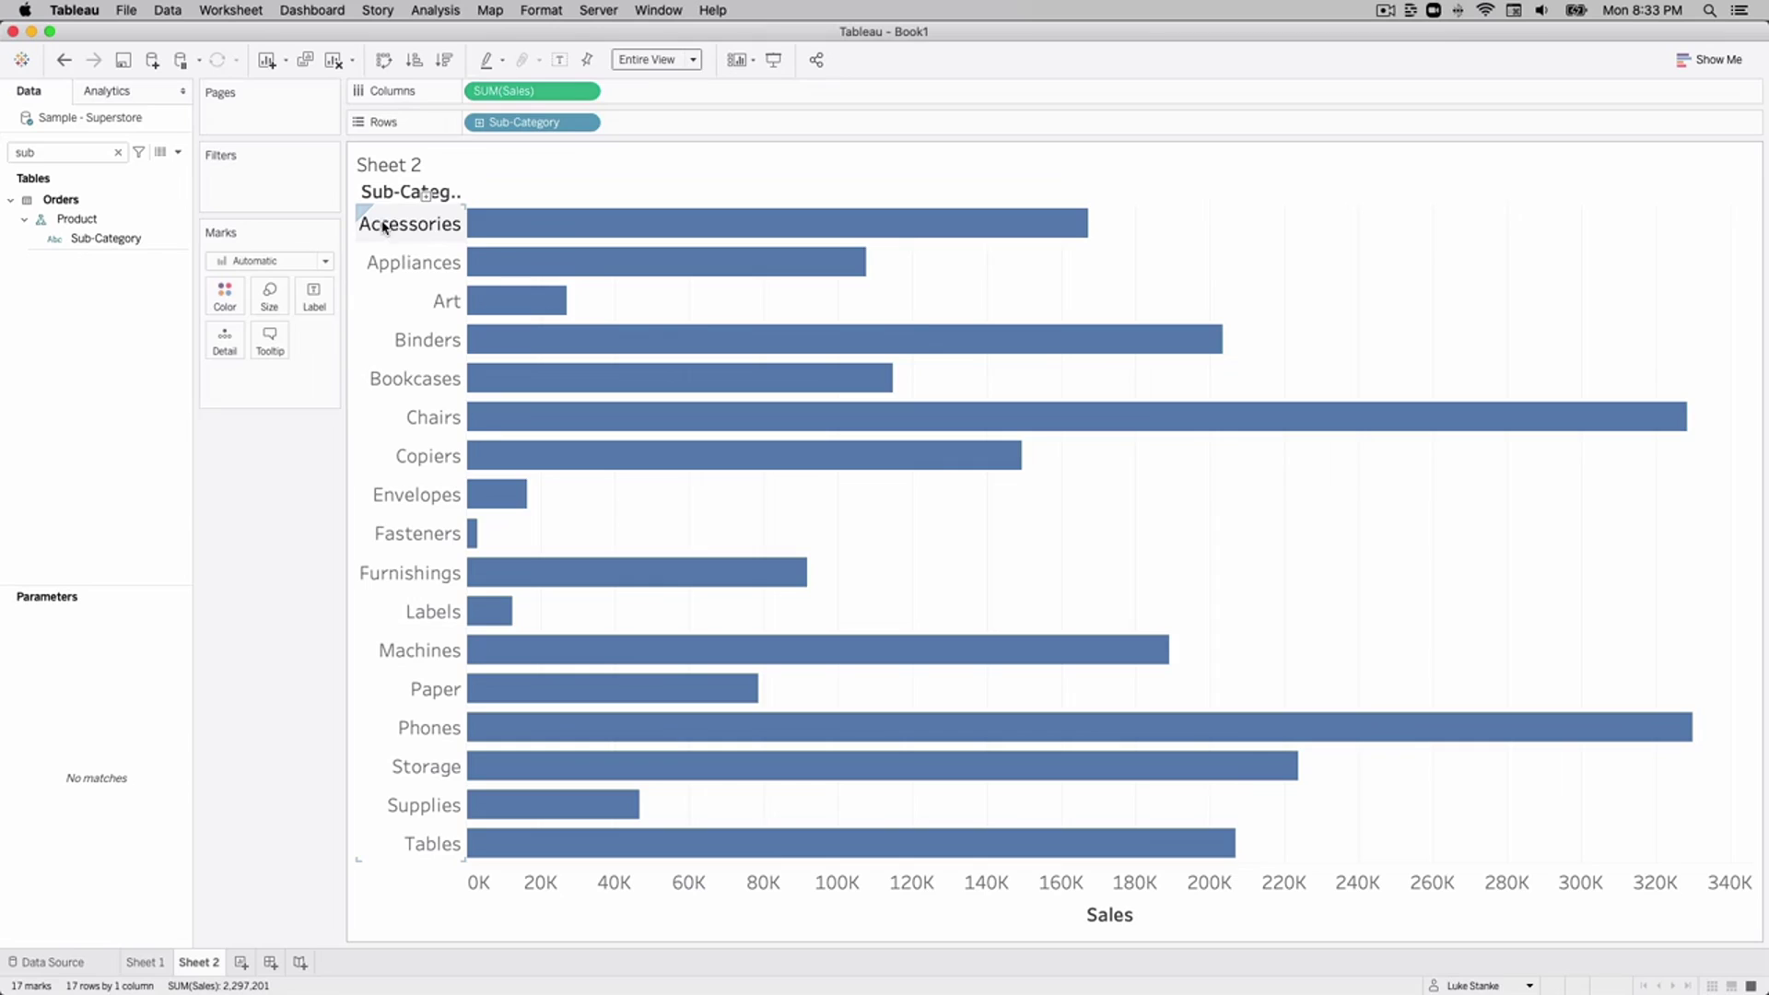
{"action": "left_click_drag", "start_coordinate": [389, 201], "coordinate": [410, 233]}
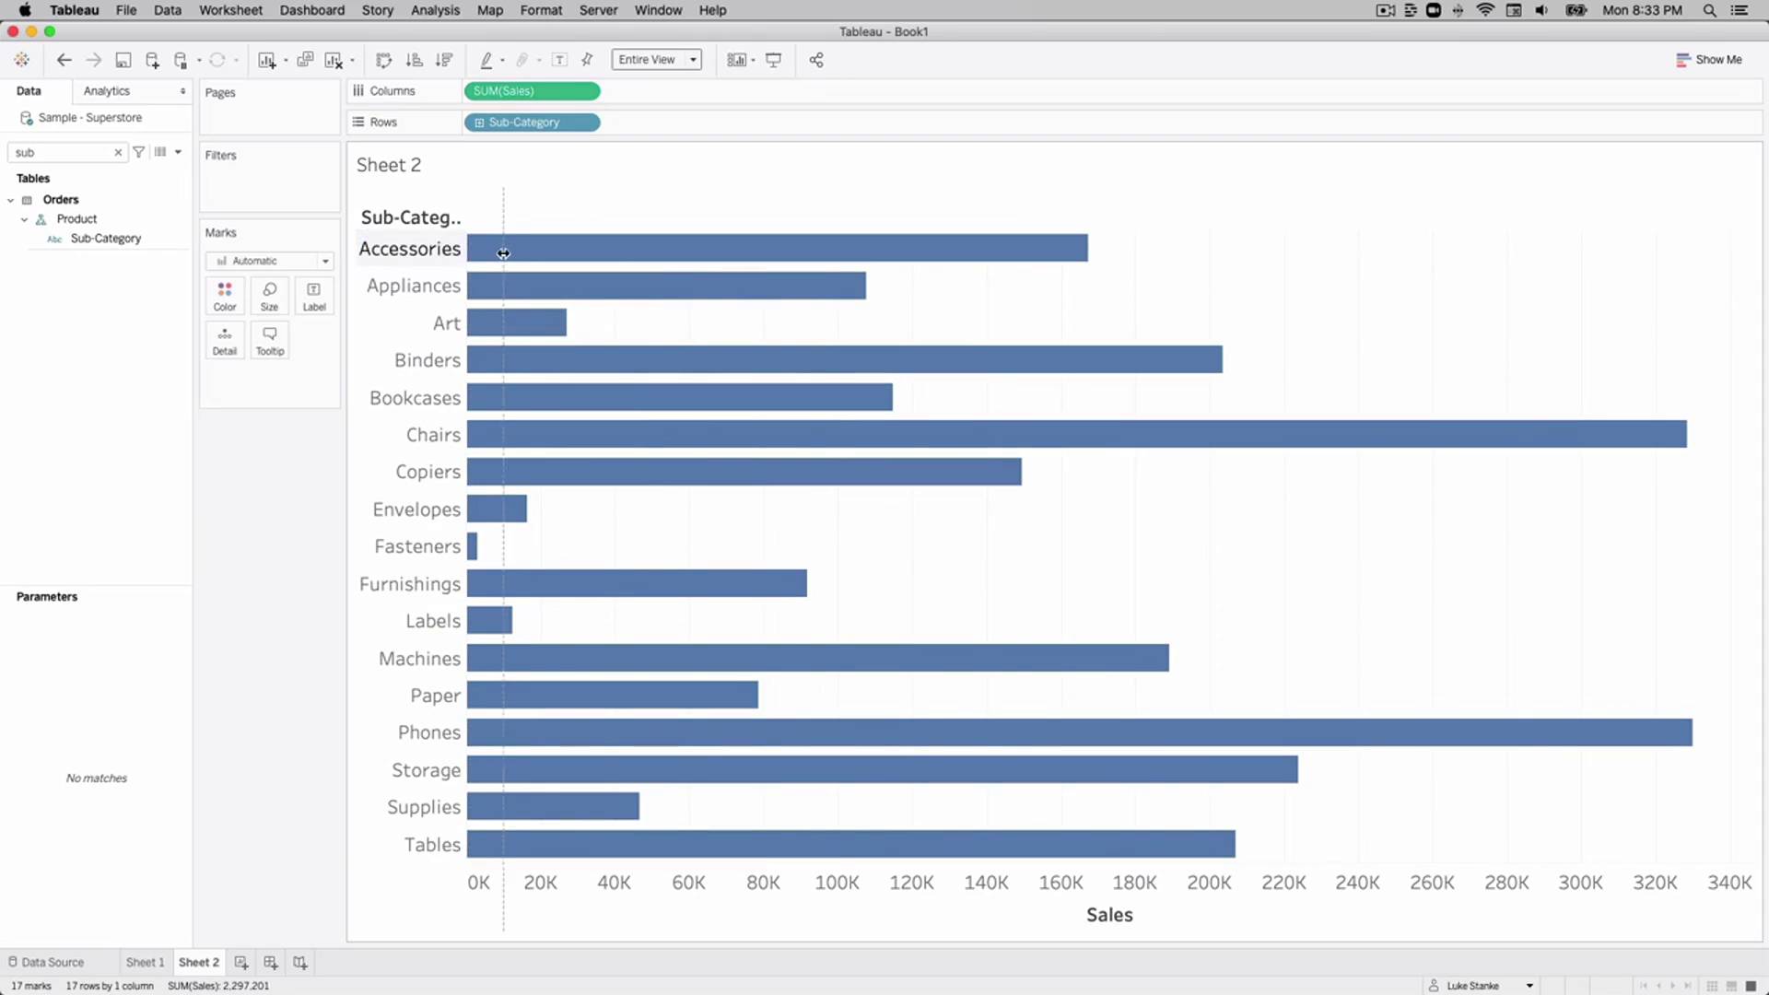
{"action": "left_click_drag", "start_coordinate": [463, 251], "coordinate": [506, 249]}
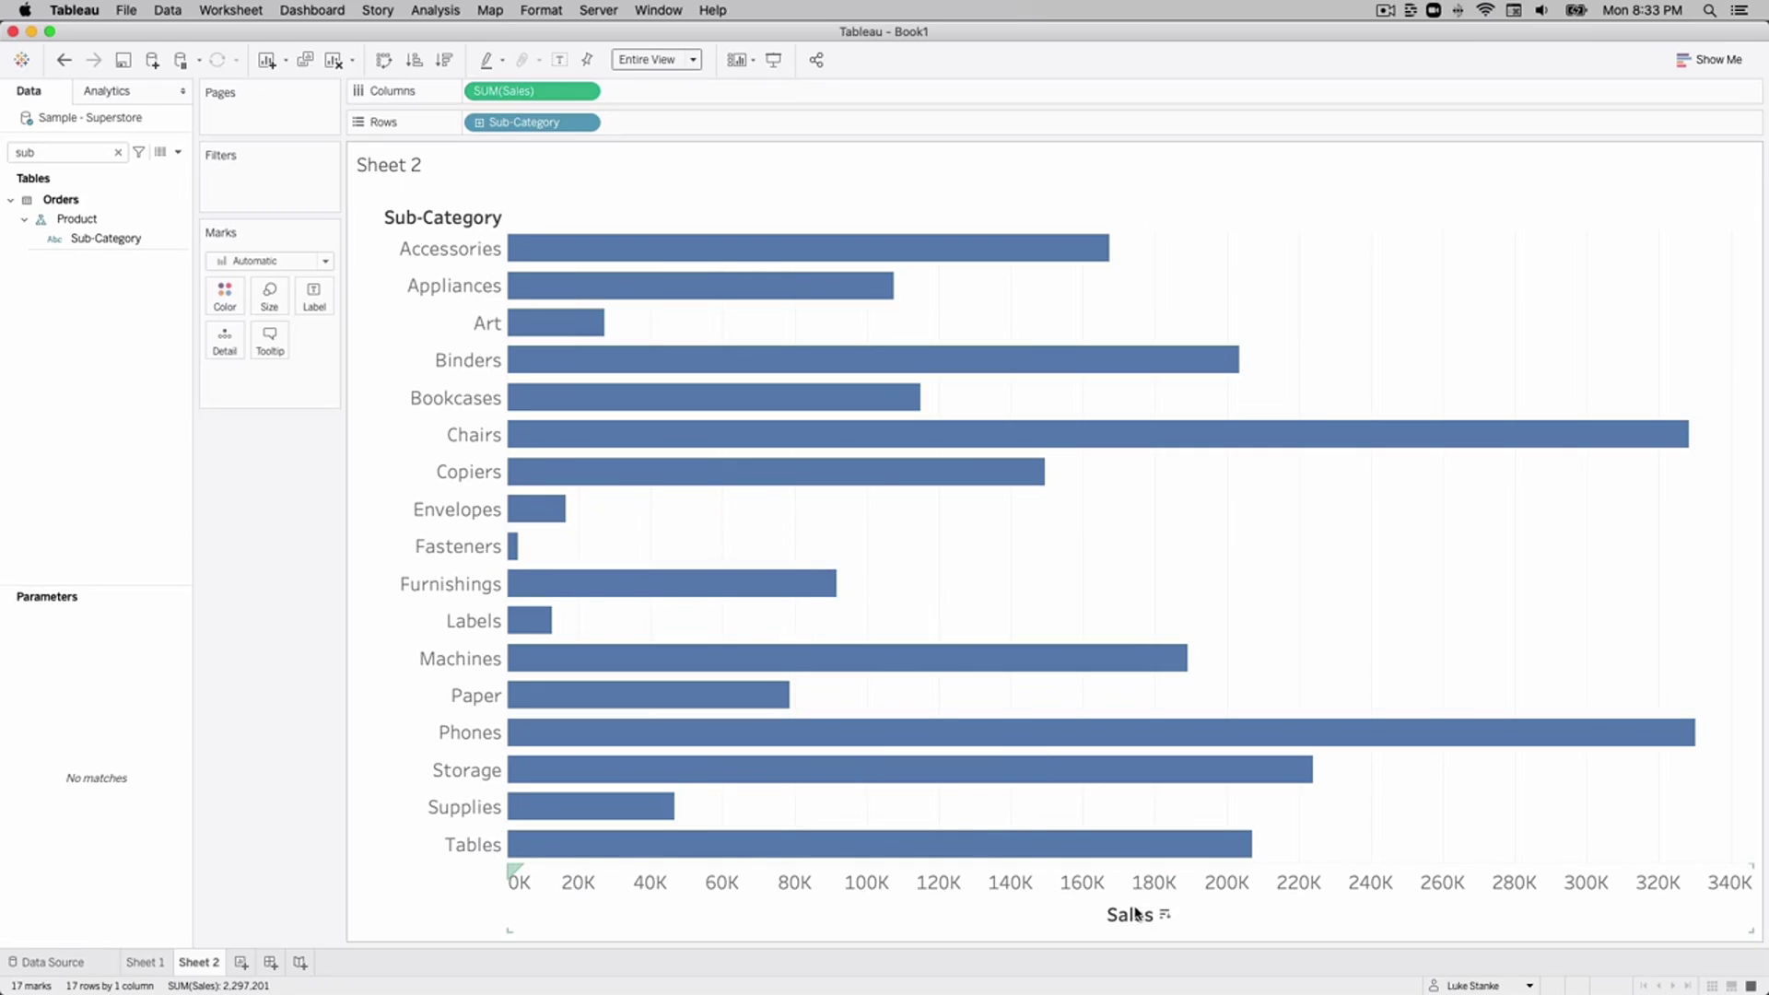
{"action": "left_click", "coordinate": [1165, 914]}
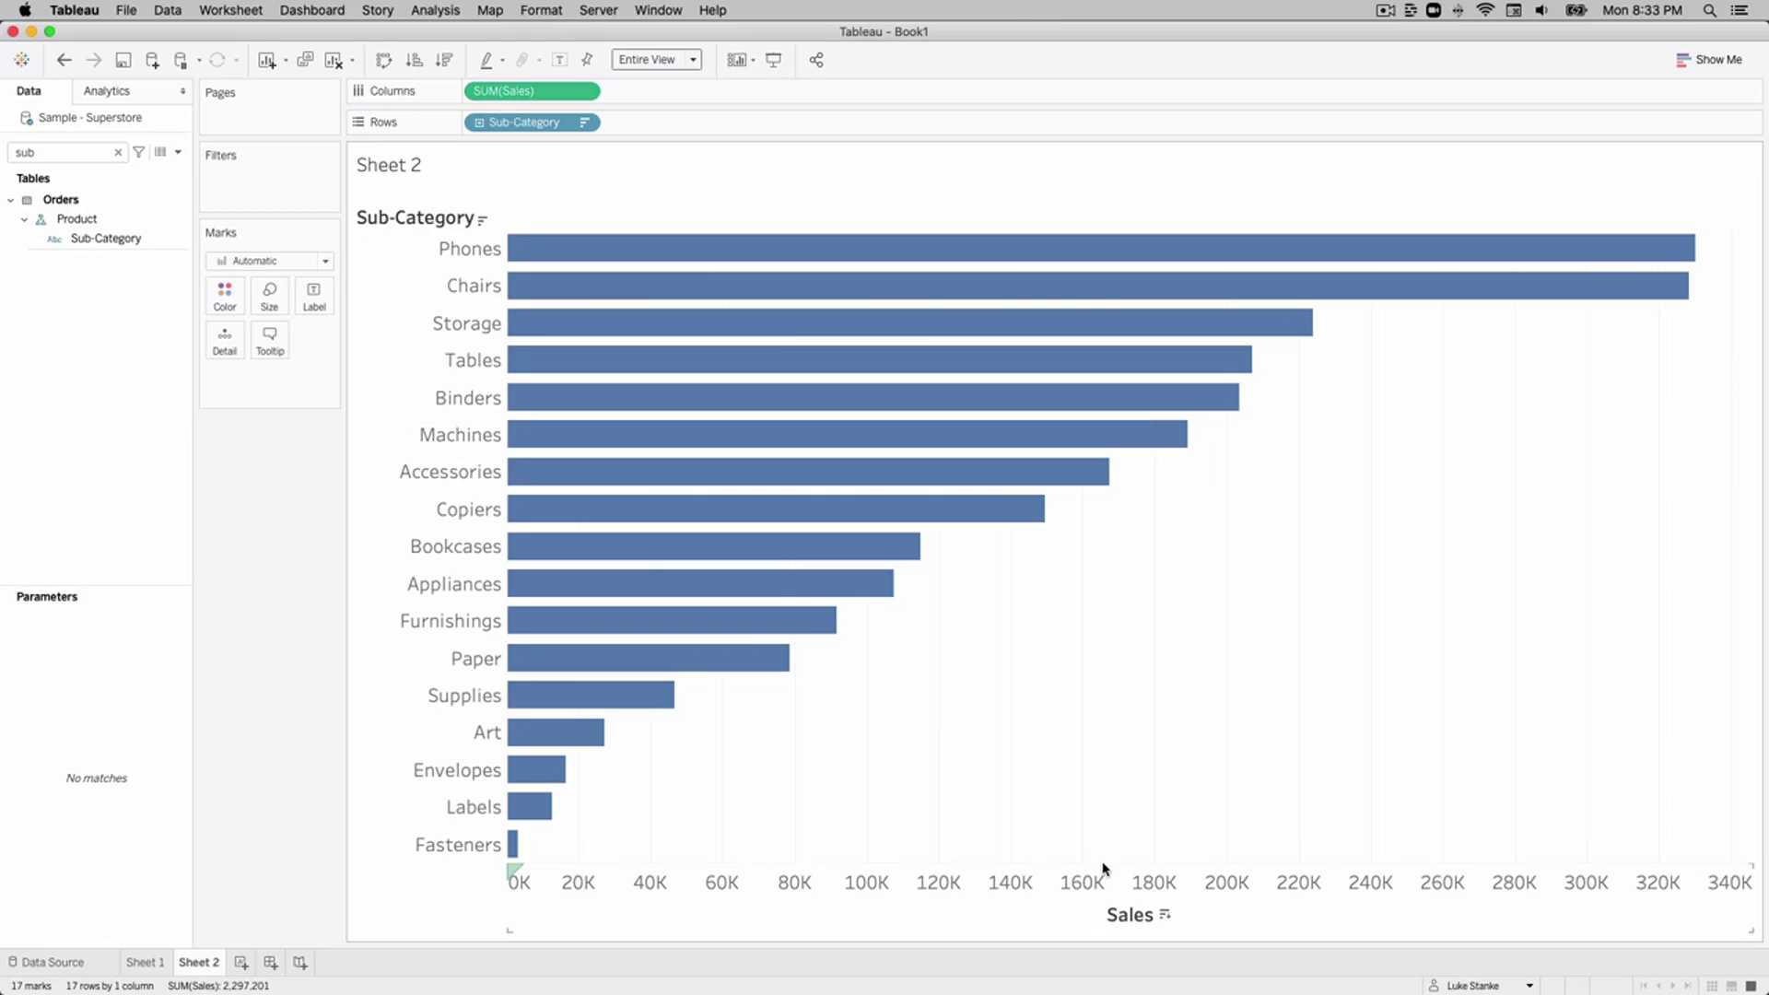
In Format Lines, give the Rows axis ruler a line and set the Columns axis ruler to None.
{"action": "right_click", "coordinate": [1110, 807]}
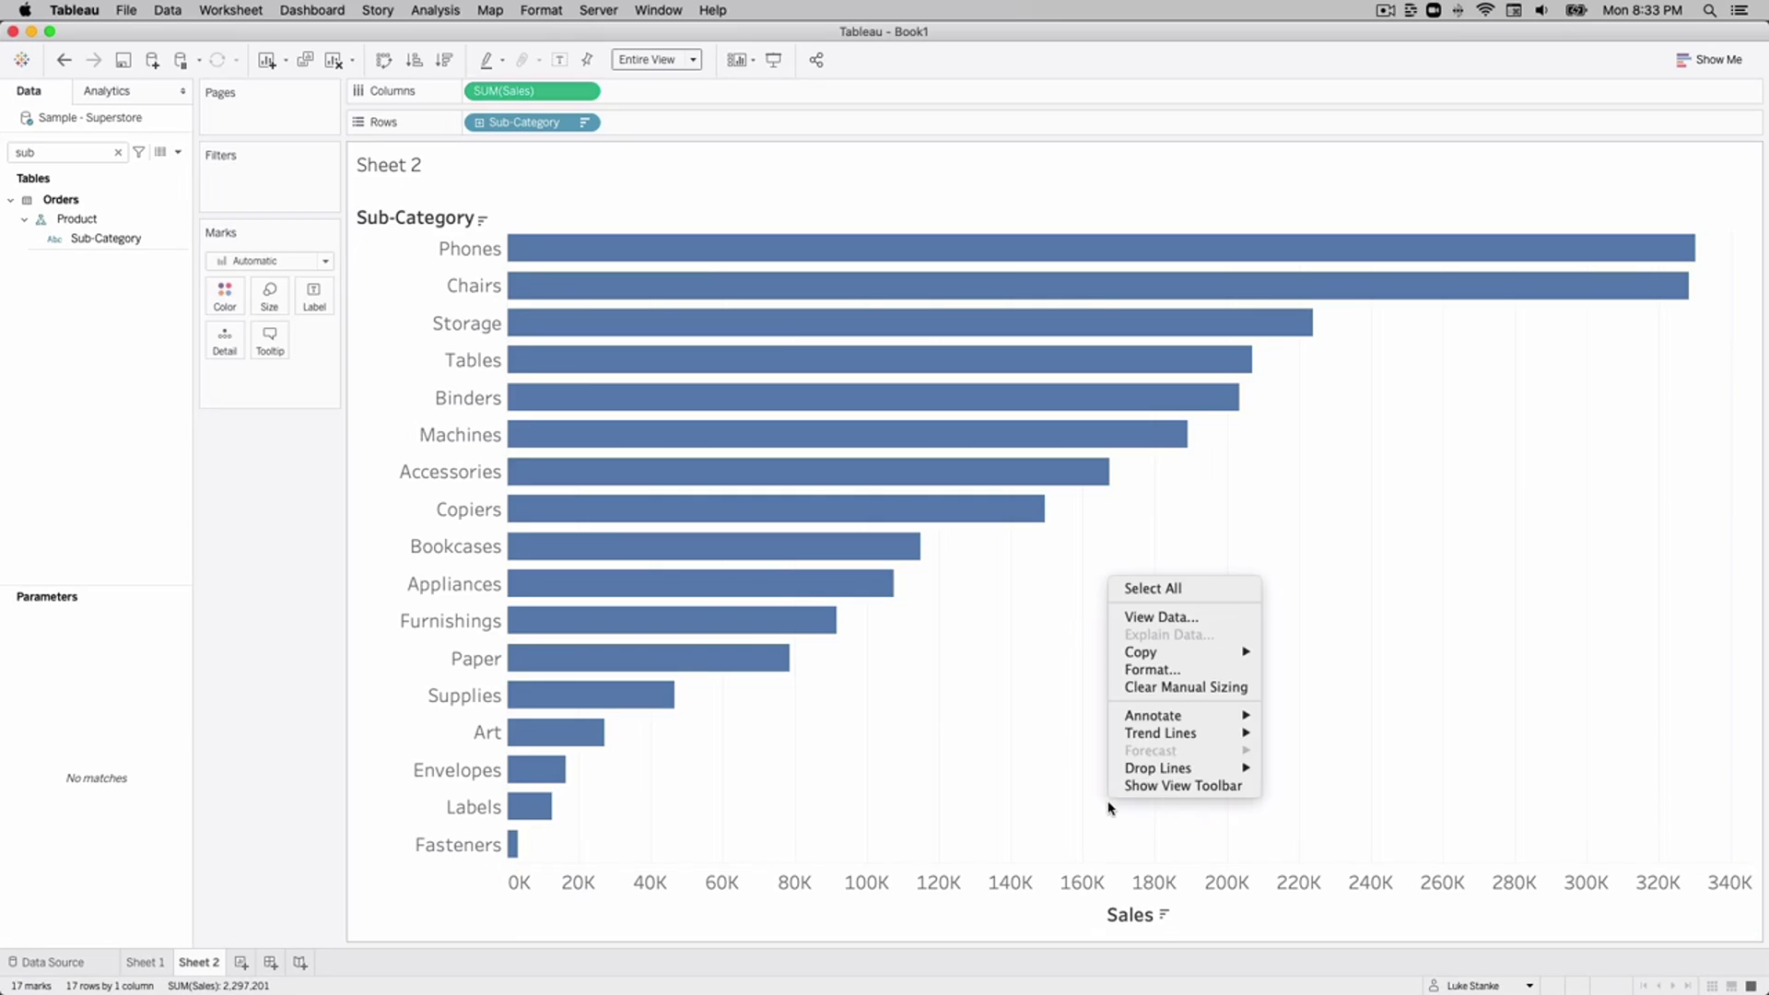
{"action": "left_click", "coordinate": [1152, 670]}
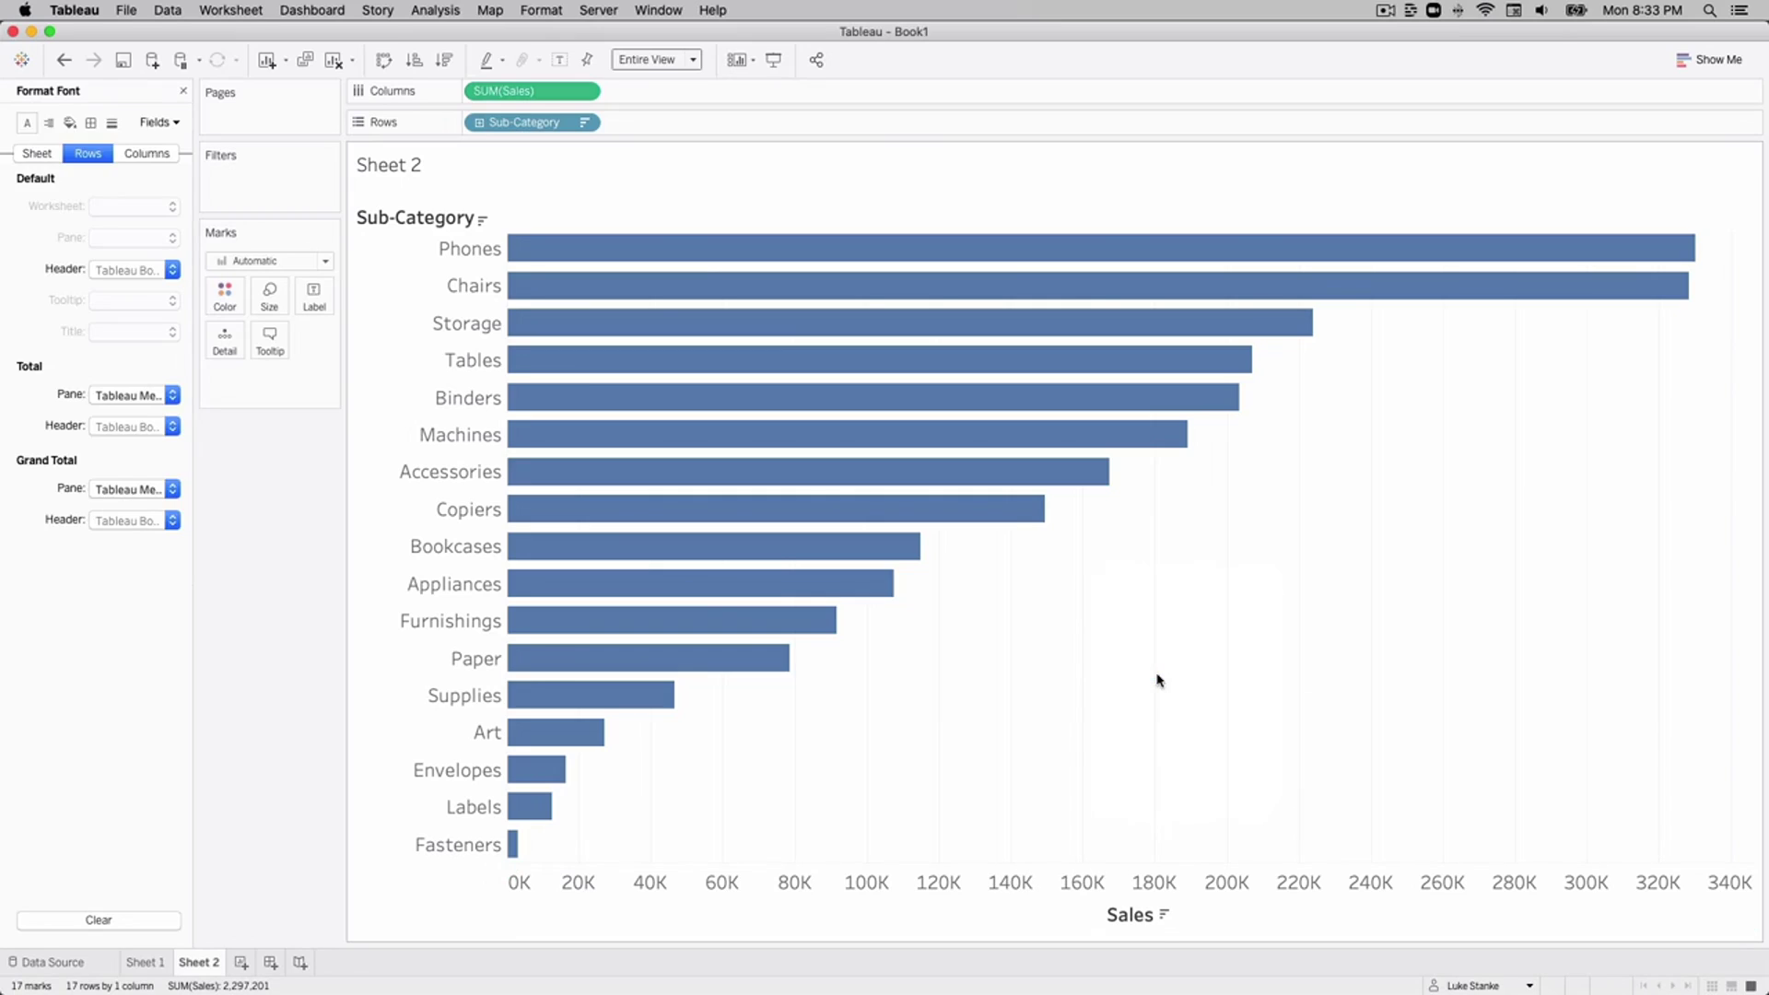
{"action": "left_click", "coordinate": [112, 124]}
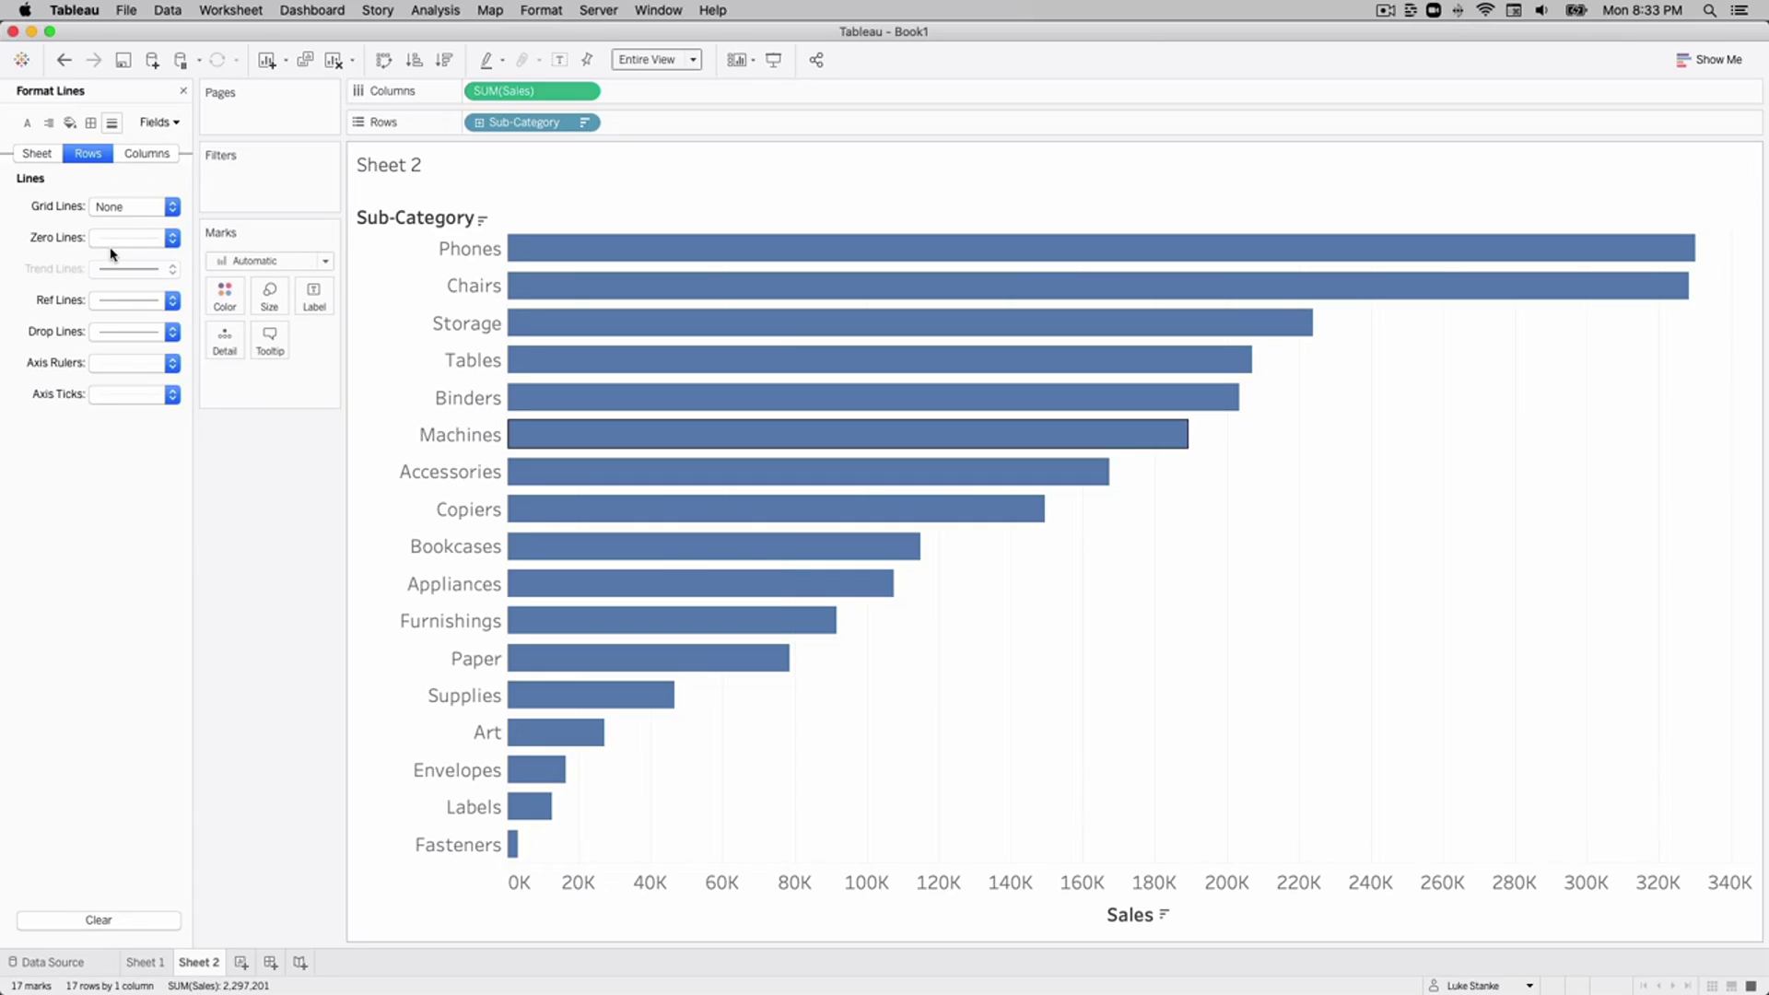
{"action": "left_click", "coordinate": [105, 368]}
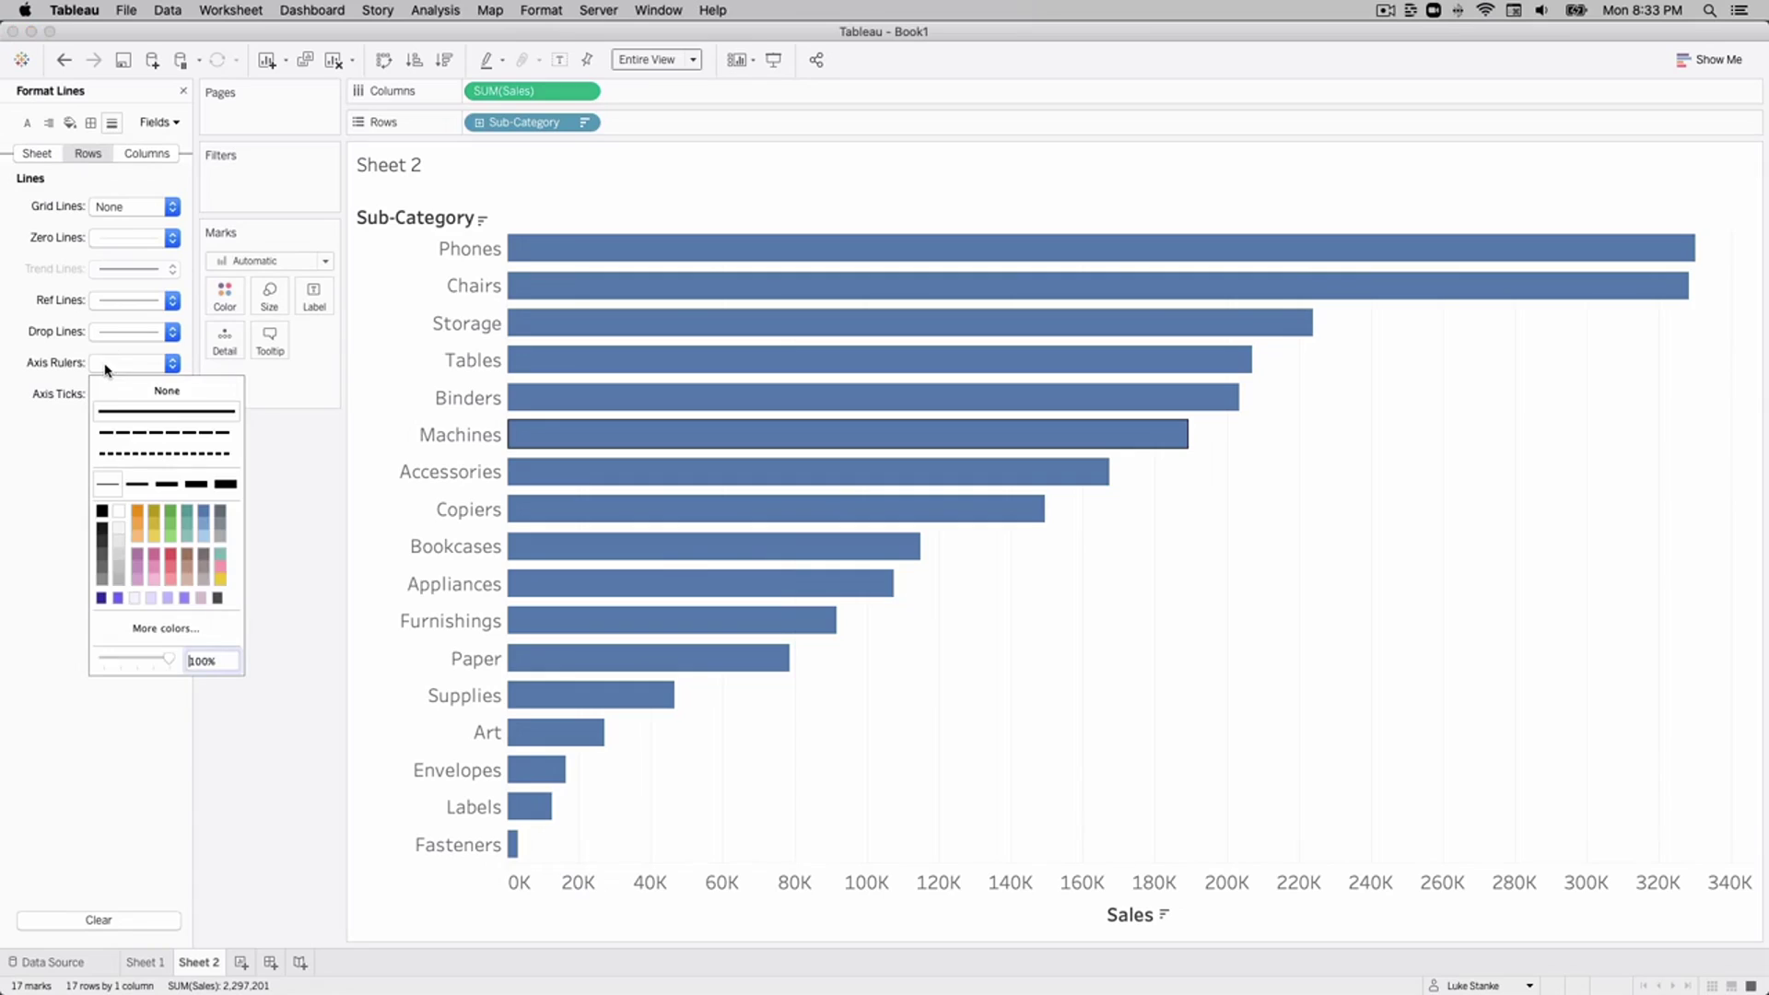
{"action": "left_click", "coordinate": [104, 550]}
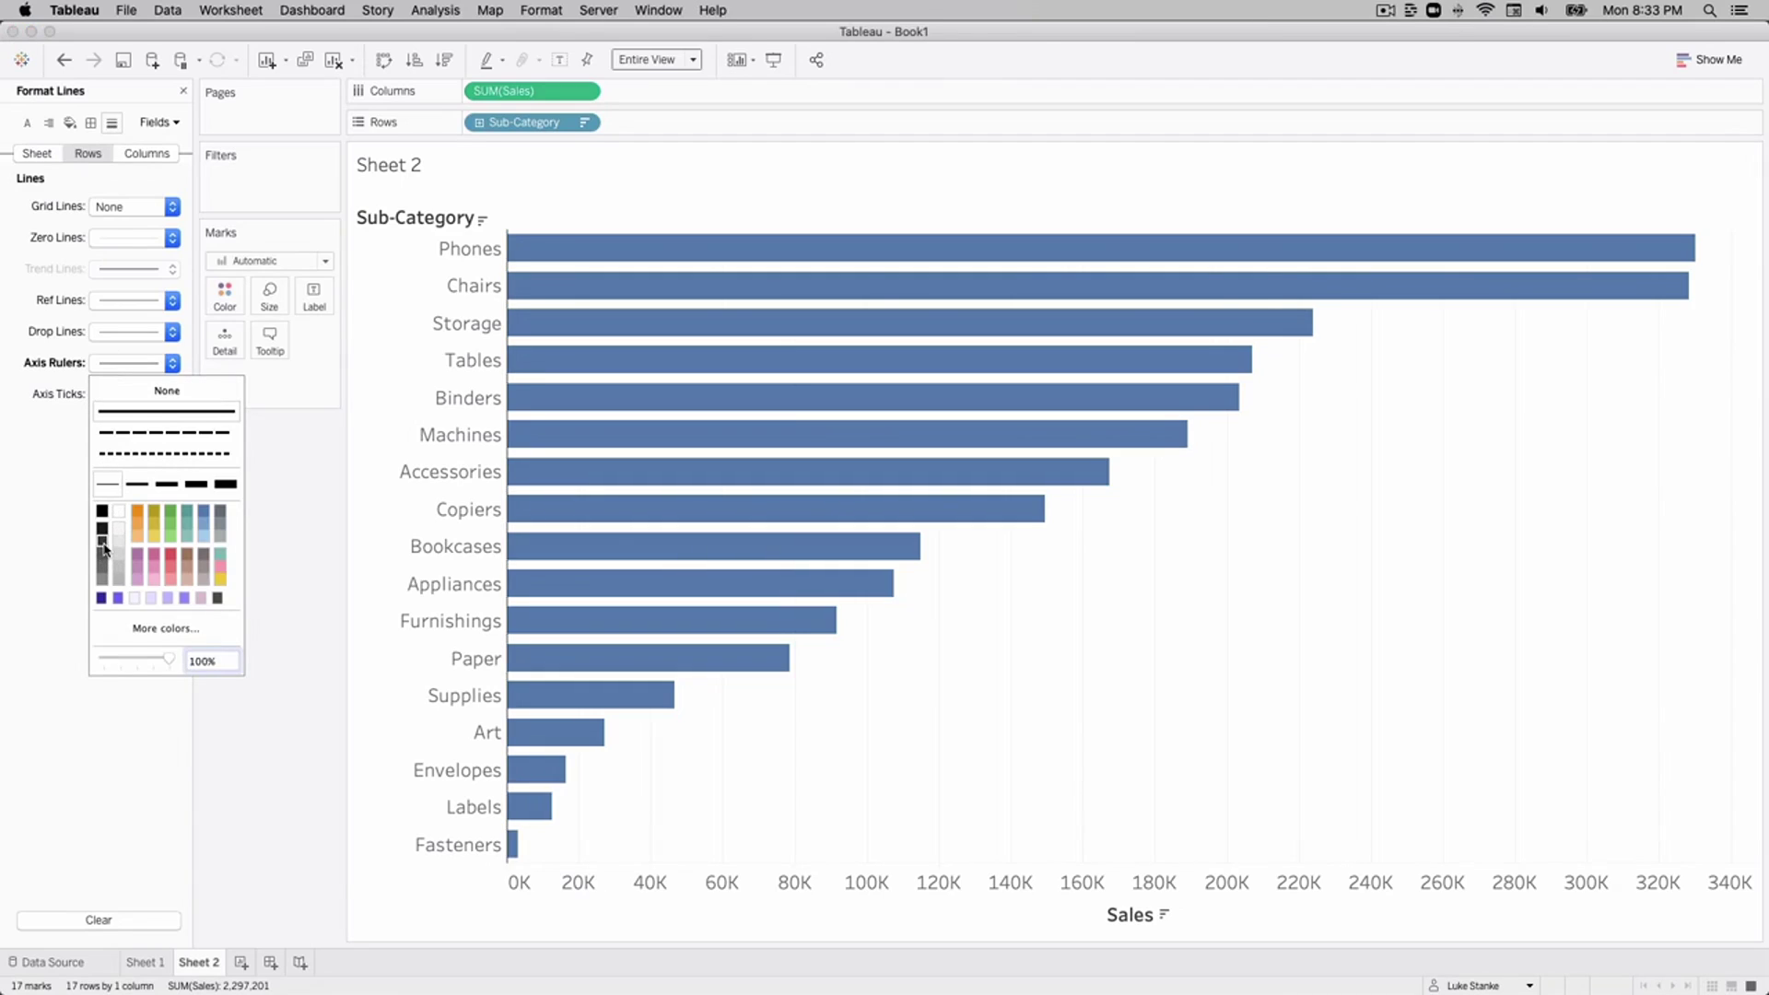
{"action": "left_click", "coordinate": [157, 156]}
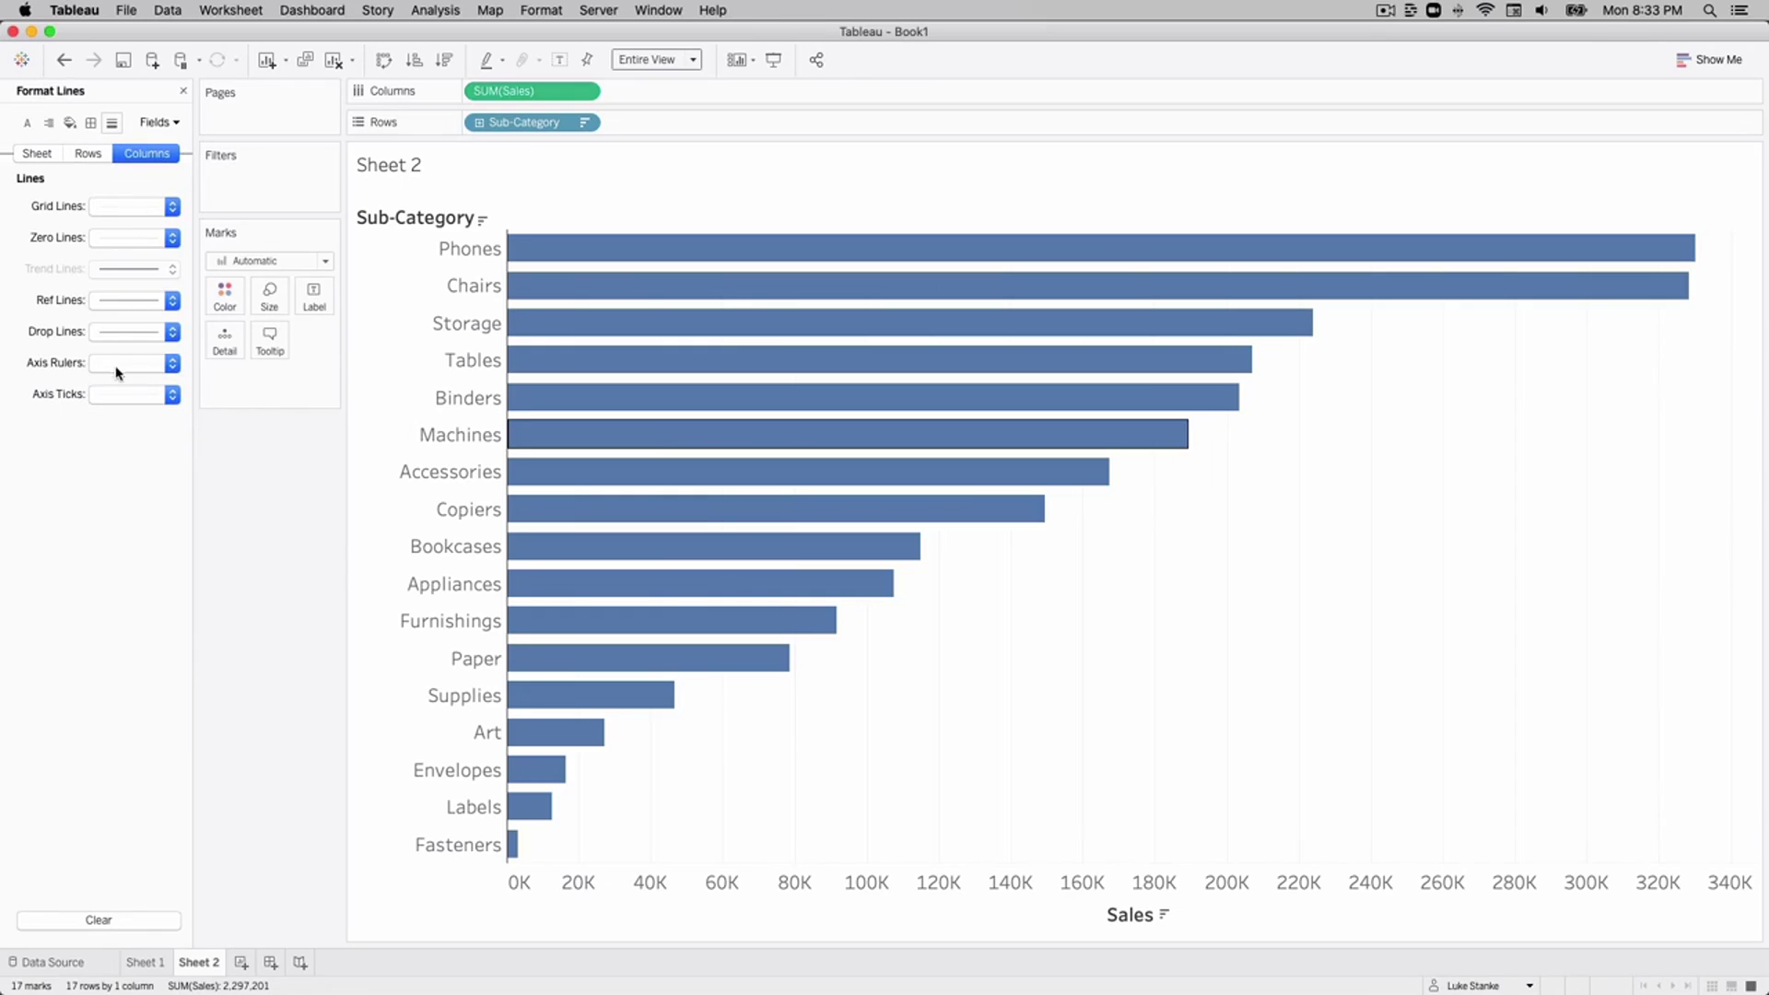
{"action": "left_click", "coordinate": [103, 404]}
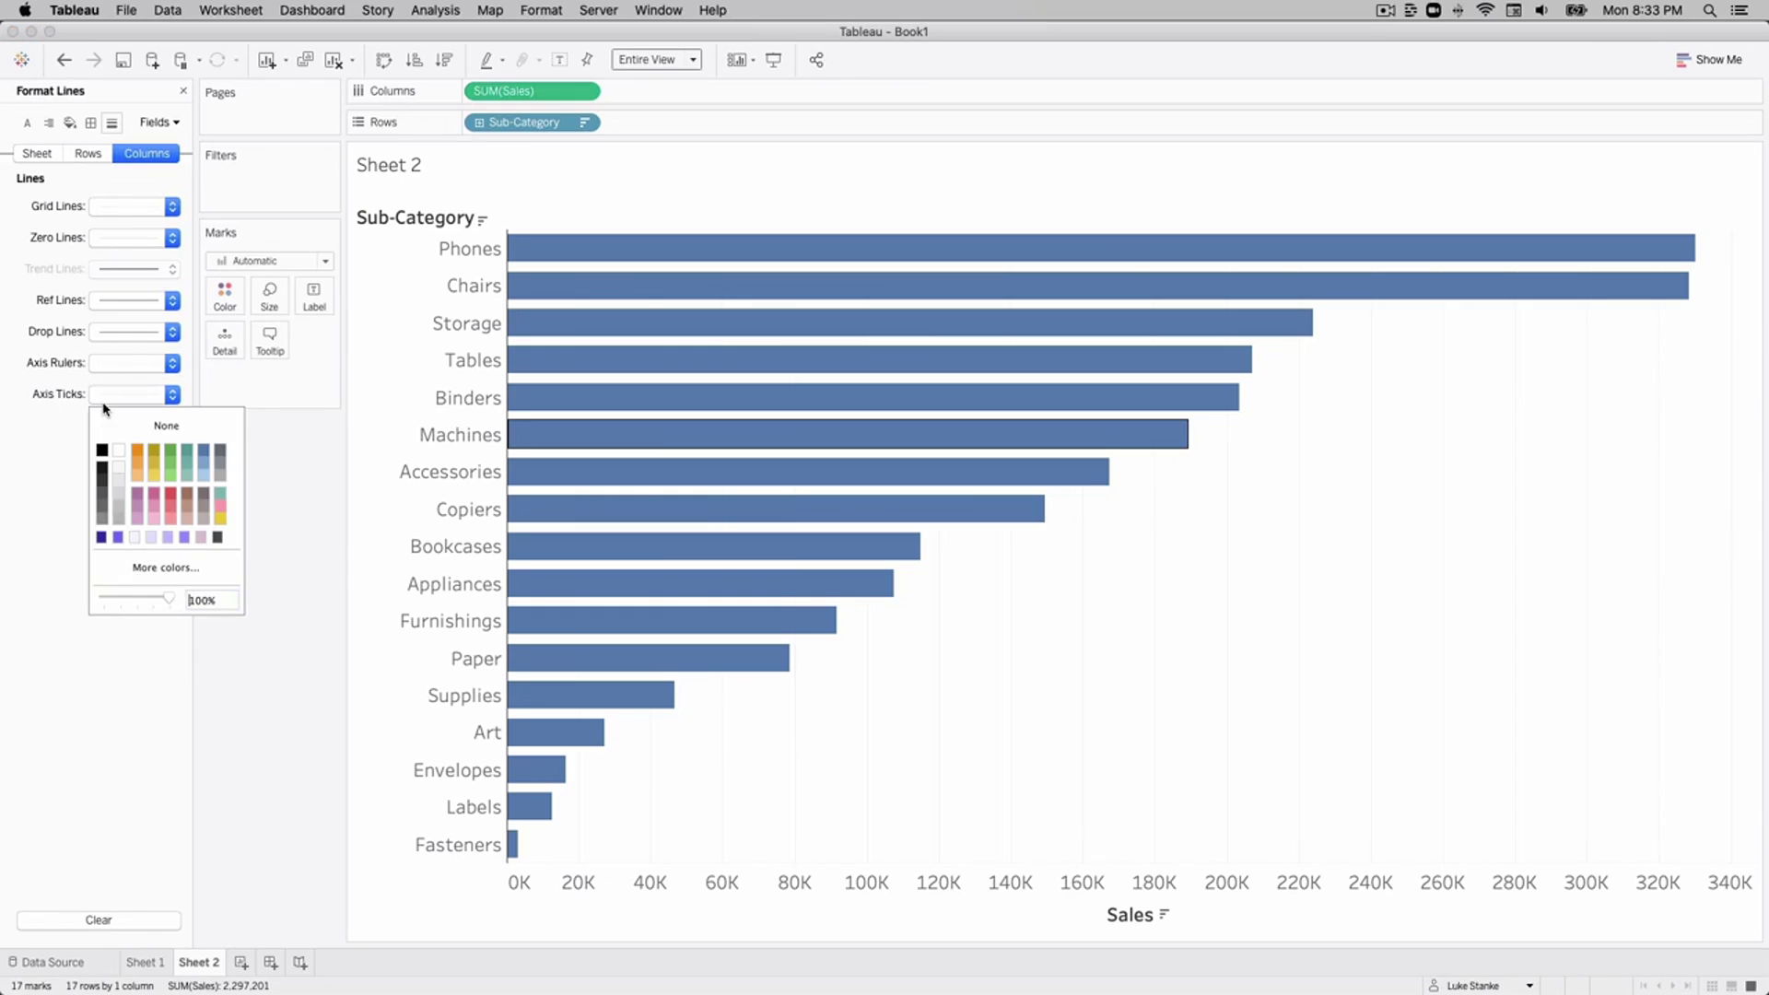
{"action": "left_click", "coordinate": [116, 368]}
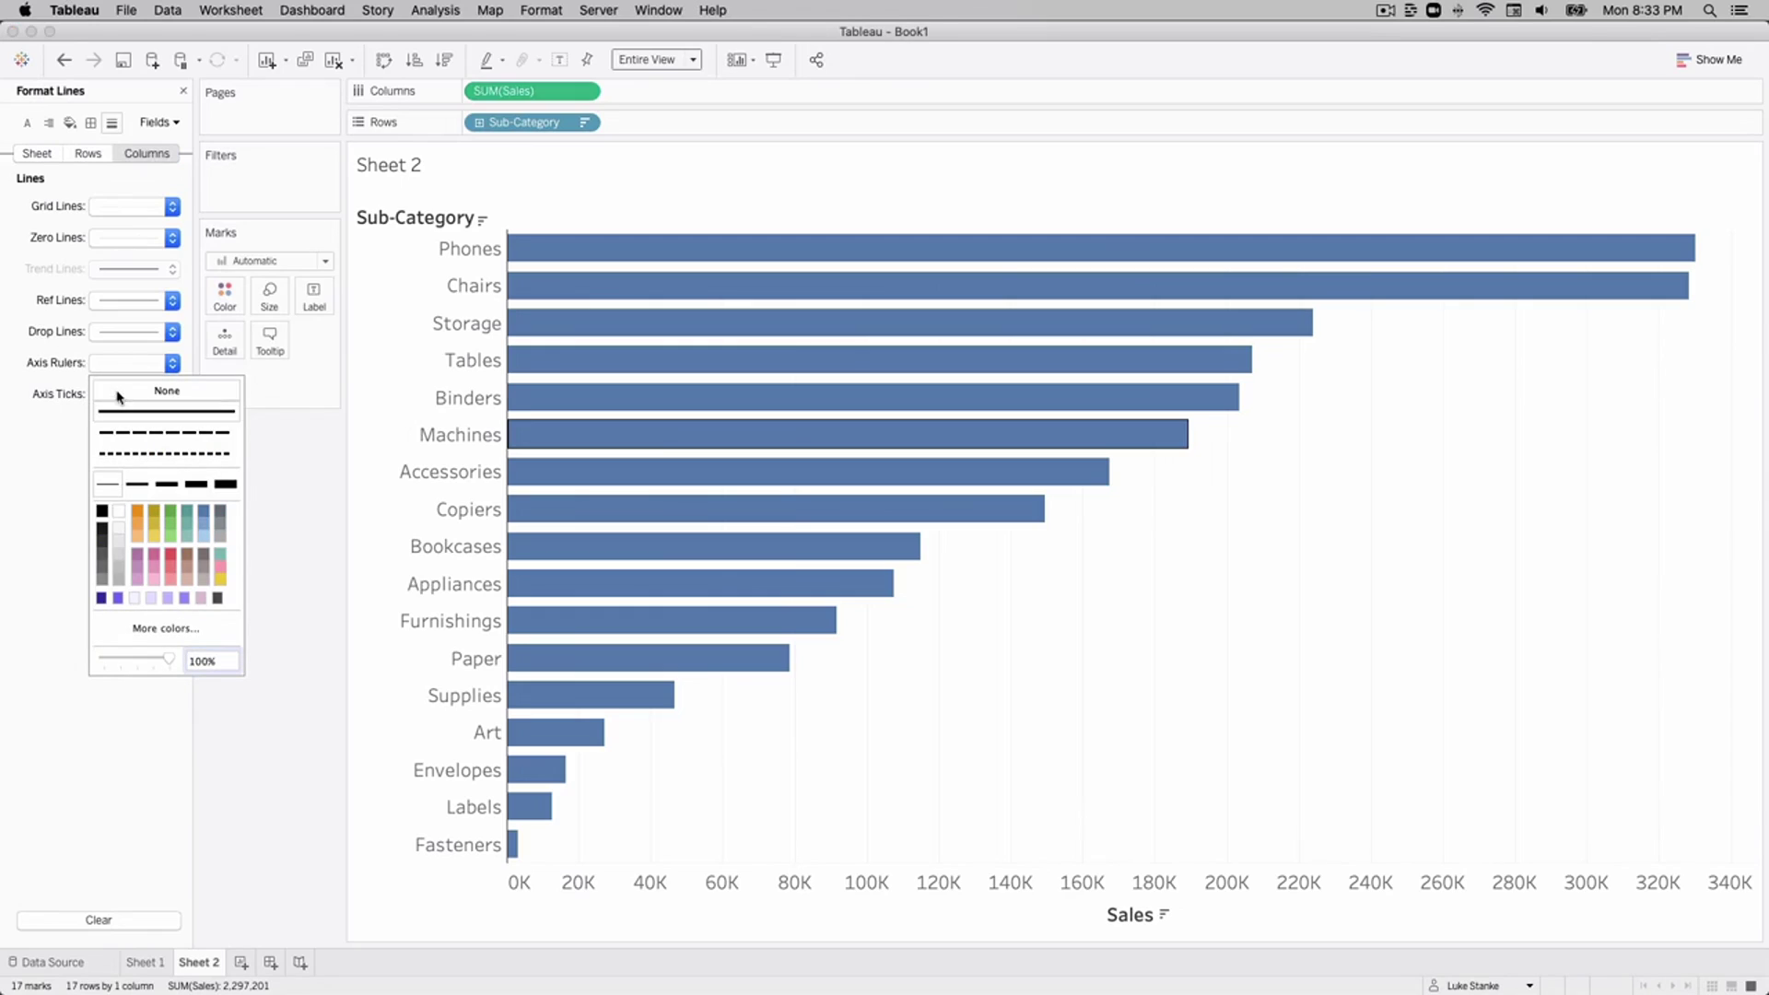
{"action": "left_click", "coordinate": [117, 390]}
{"action": "left_click", "coordinate": [127, 834]}
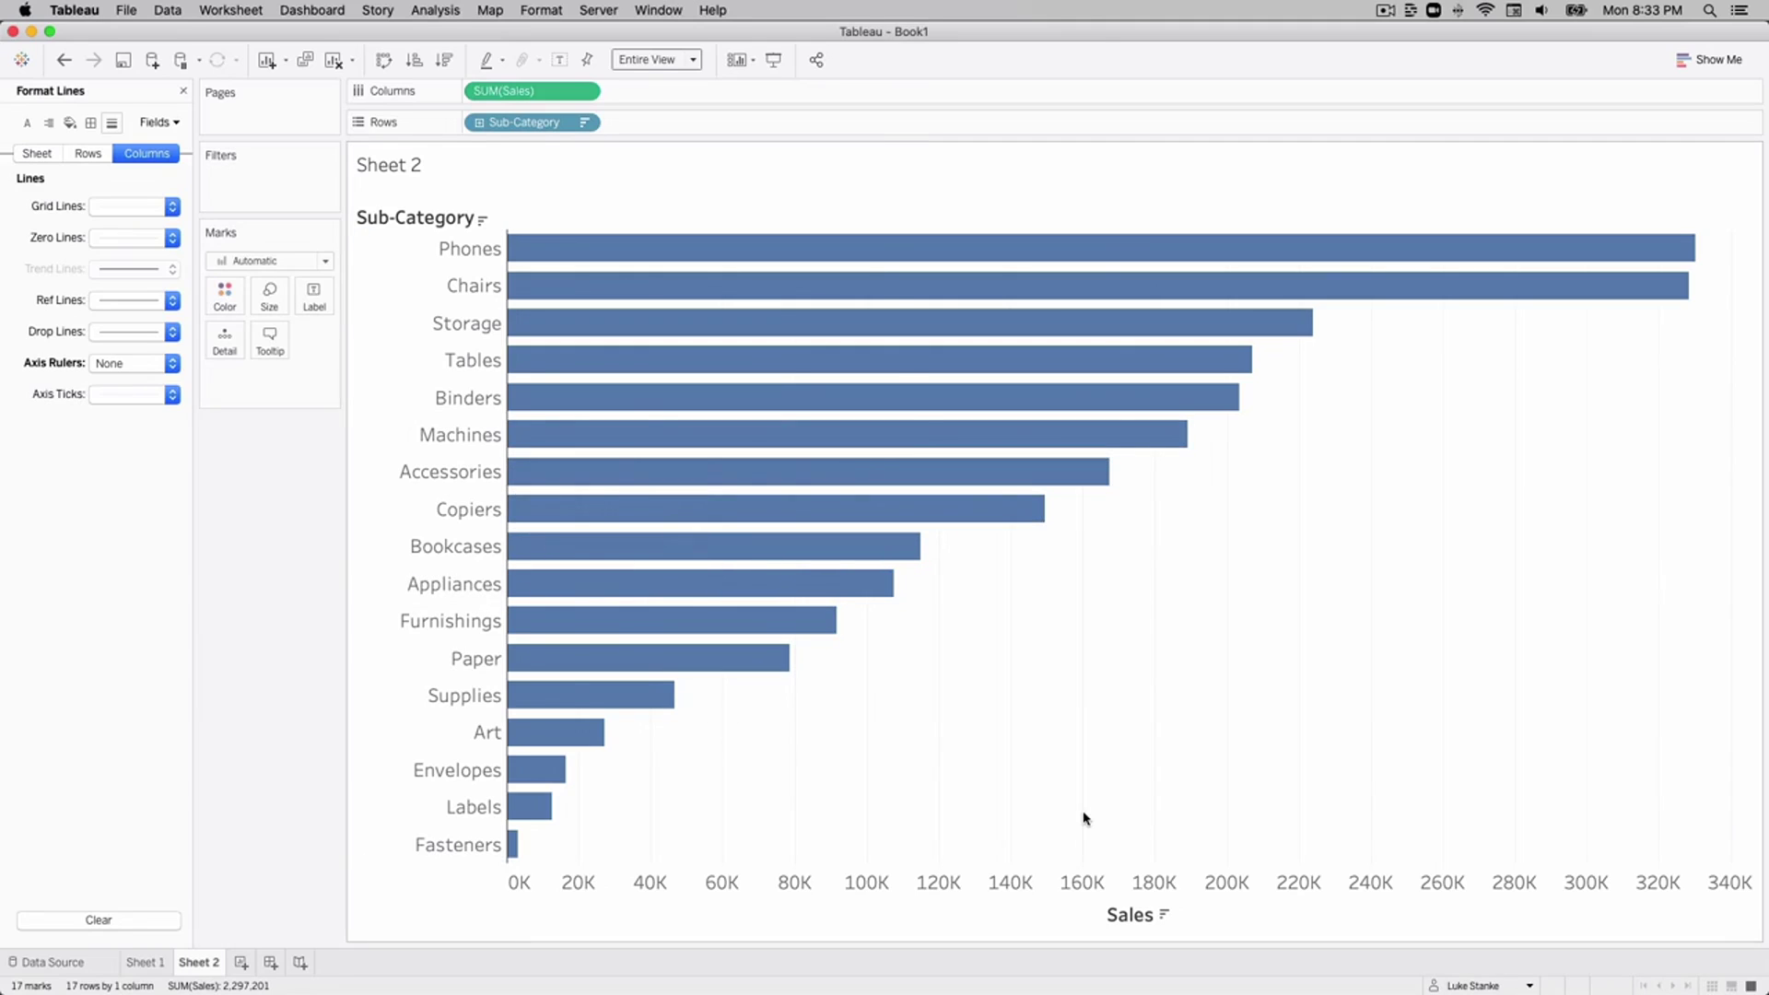
Duplicate Sheet 2 and rename the copy Sheet 3.
{"action": "right_click", "coordinate": [189, 972]}
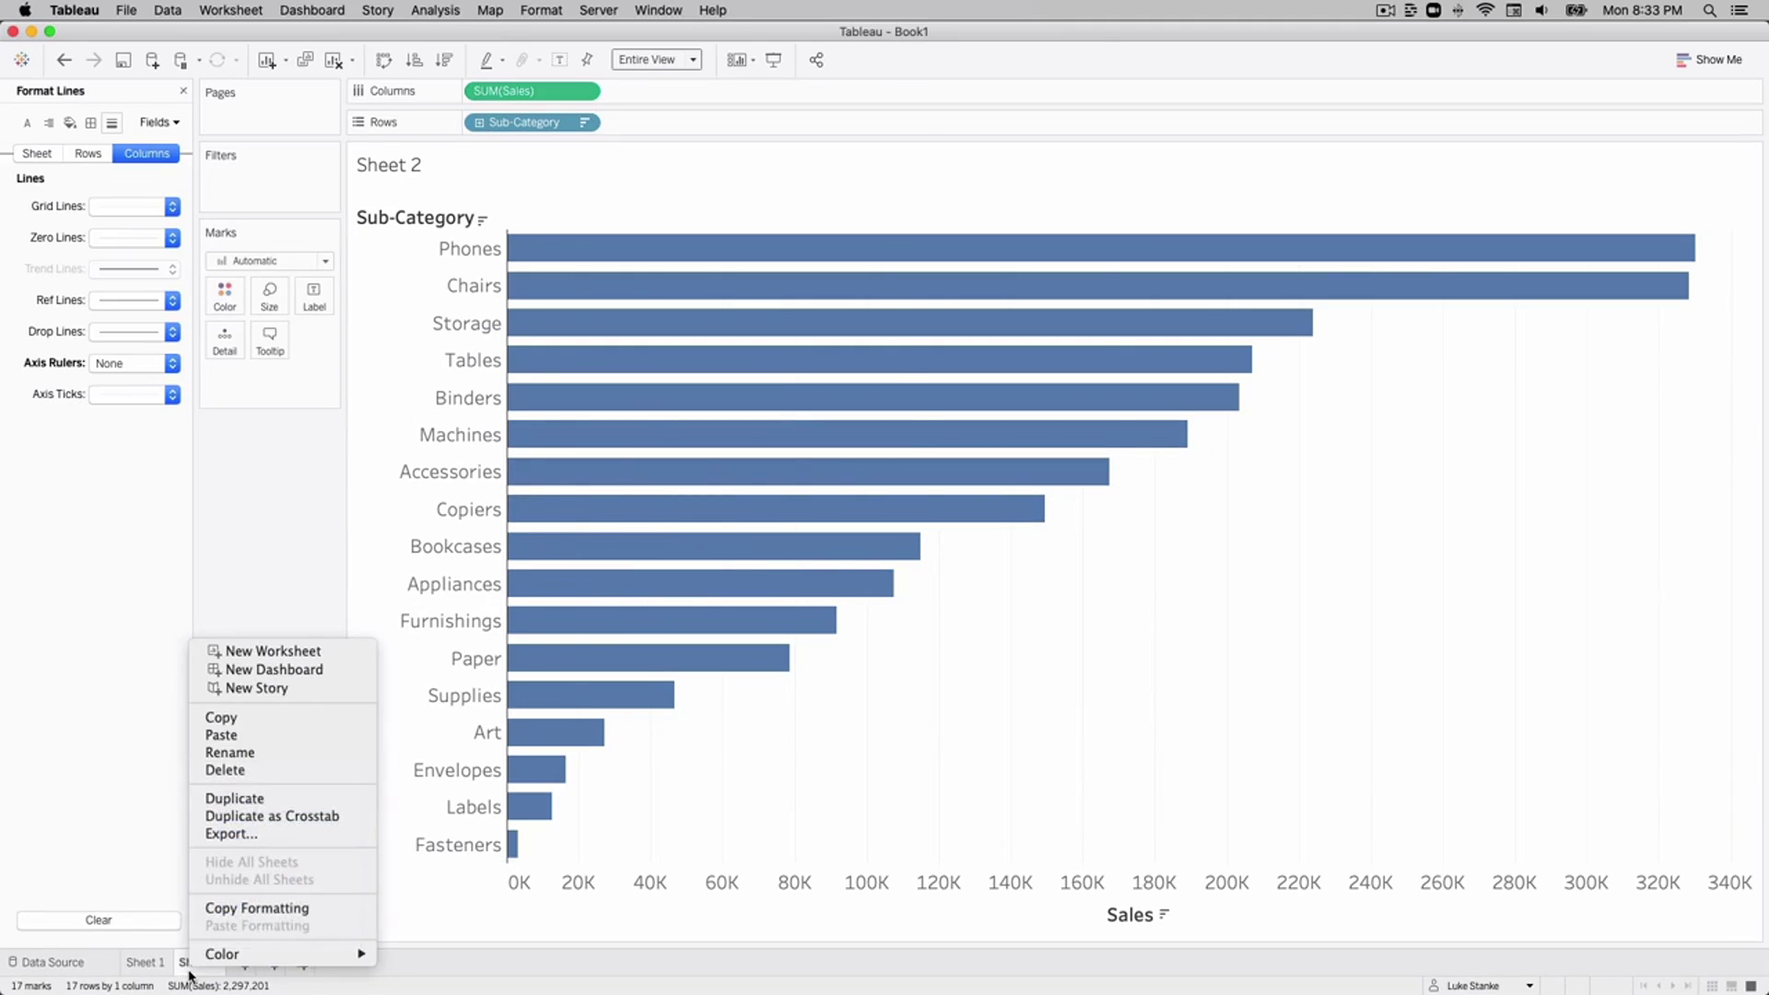
{"action": "left_click", "coordinate": [236, 799]}
{"action": "double_click", "coordinate": [273, 960]}
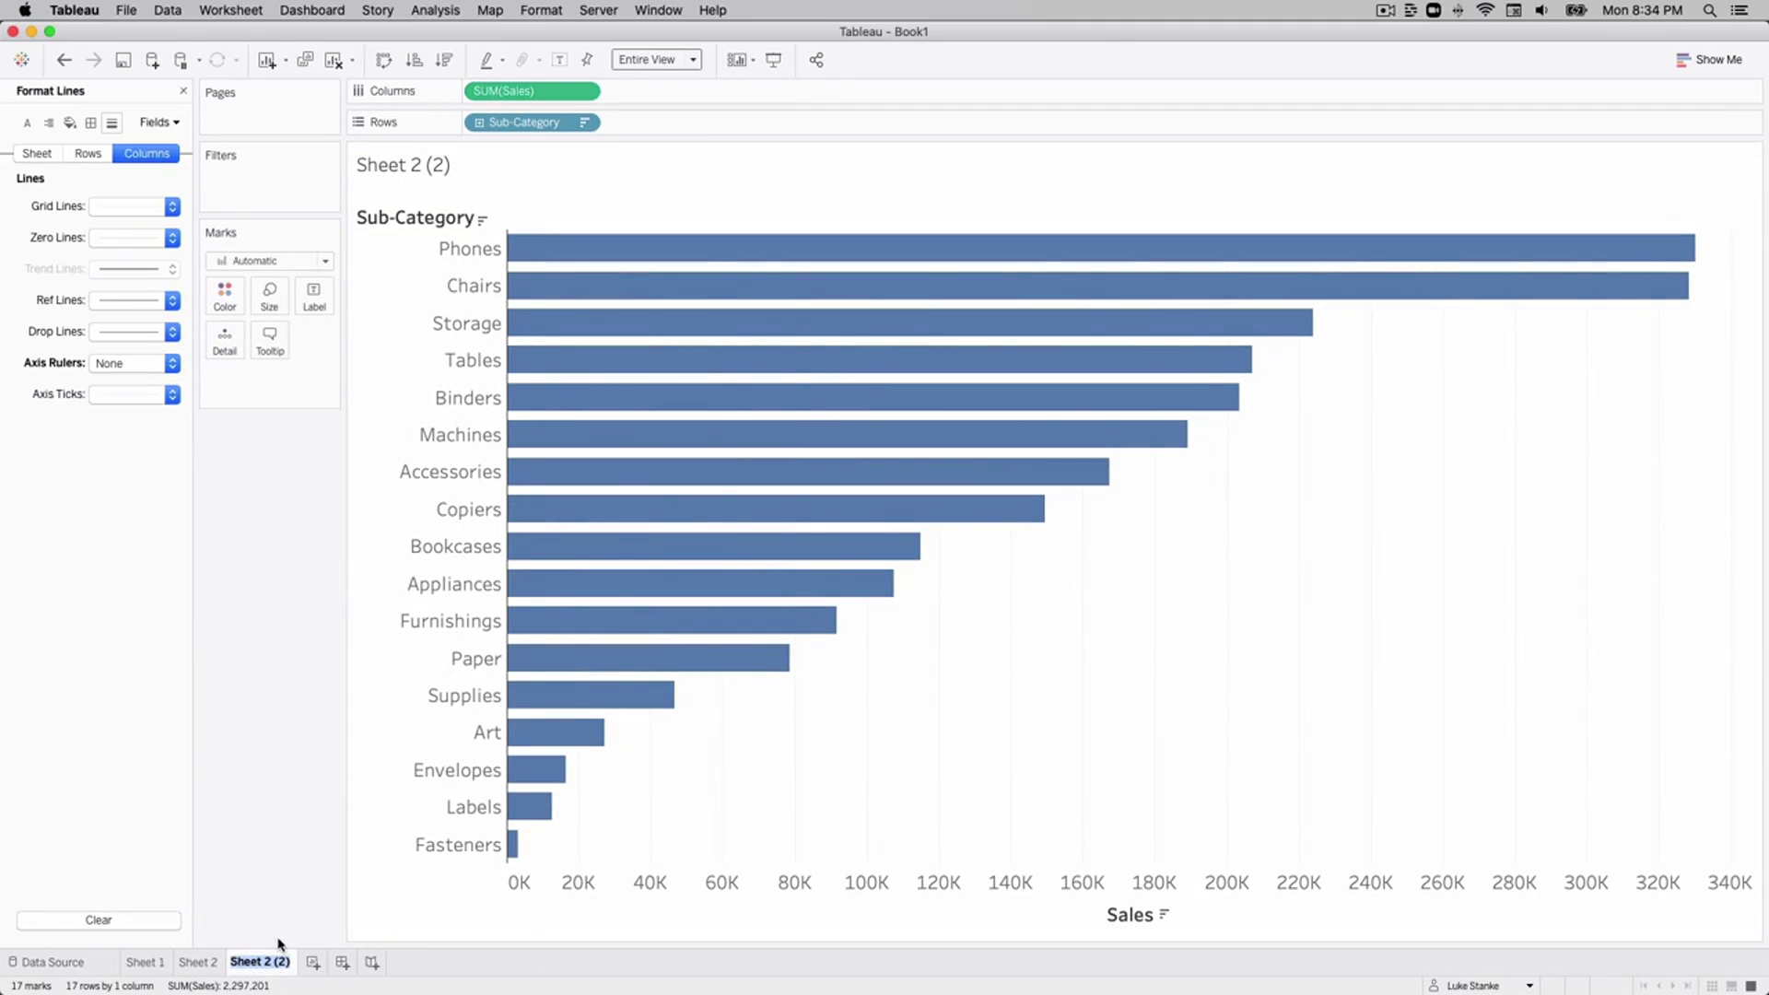
{"action": "type", "text": "4"}
{"action": "key", "text": "Return"}
{"action": "double_click", "coordinate": [264, 963]}
{"action": "type", "text": "3"}
{"action": "key", "text": "Return"}
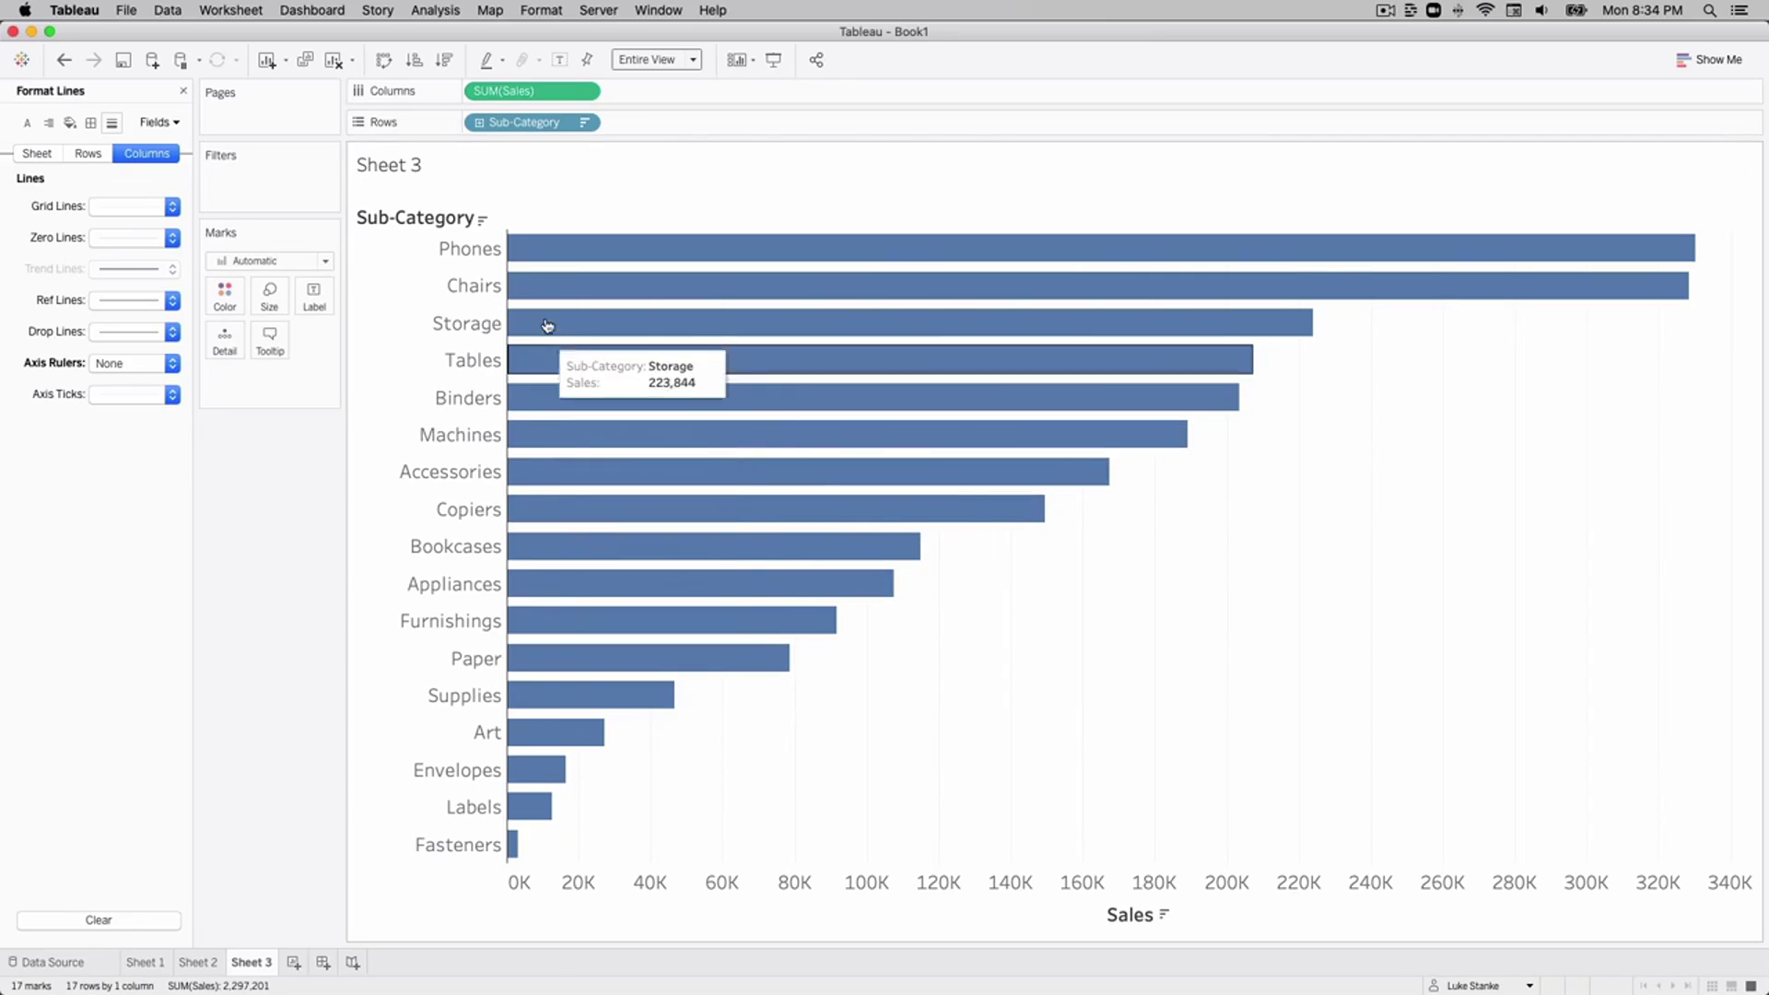
Show Sales mark labels, hide the Sales axis header, and set Column Grid Lines to None.
{"action": "left_click", "coordinate": [314, 300]}
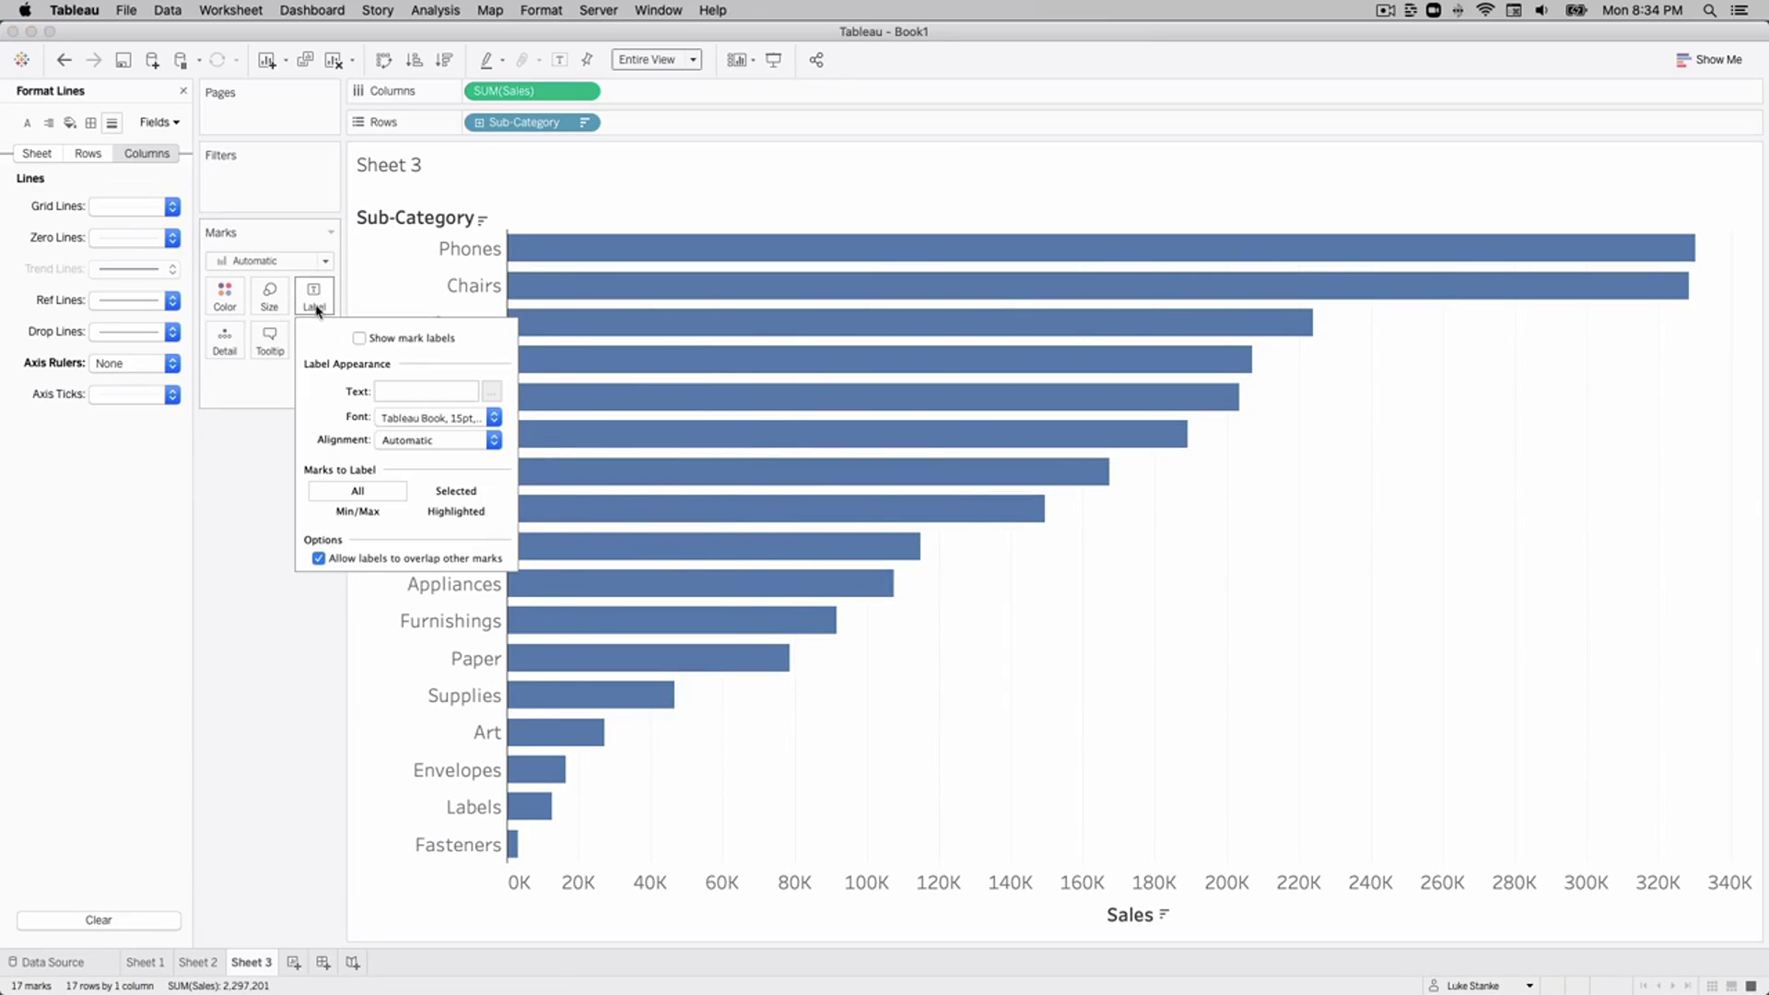
{"action": "left_click", "coordinate": [359, 339]}
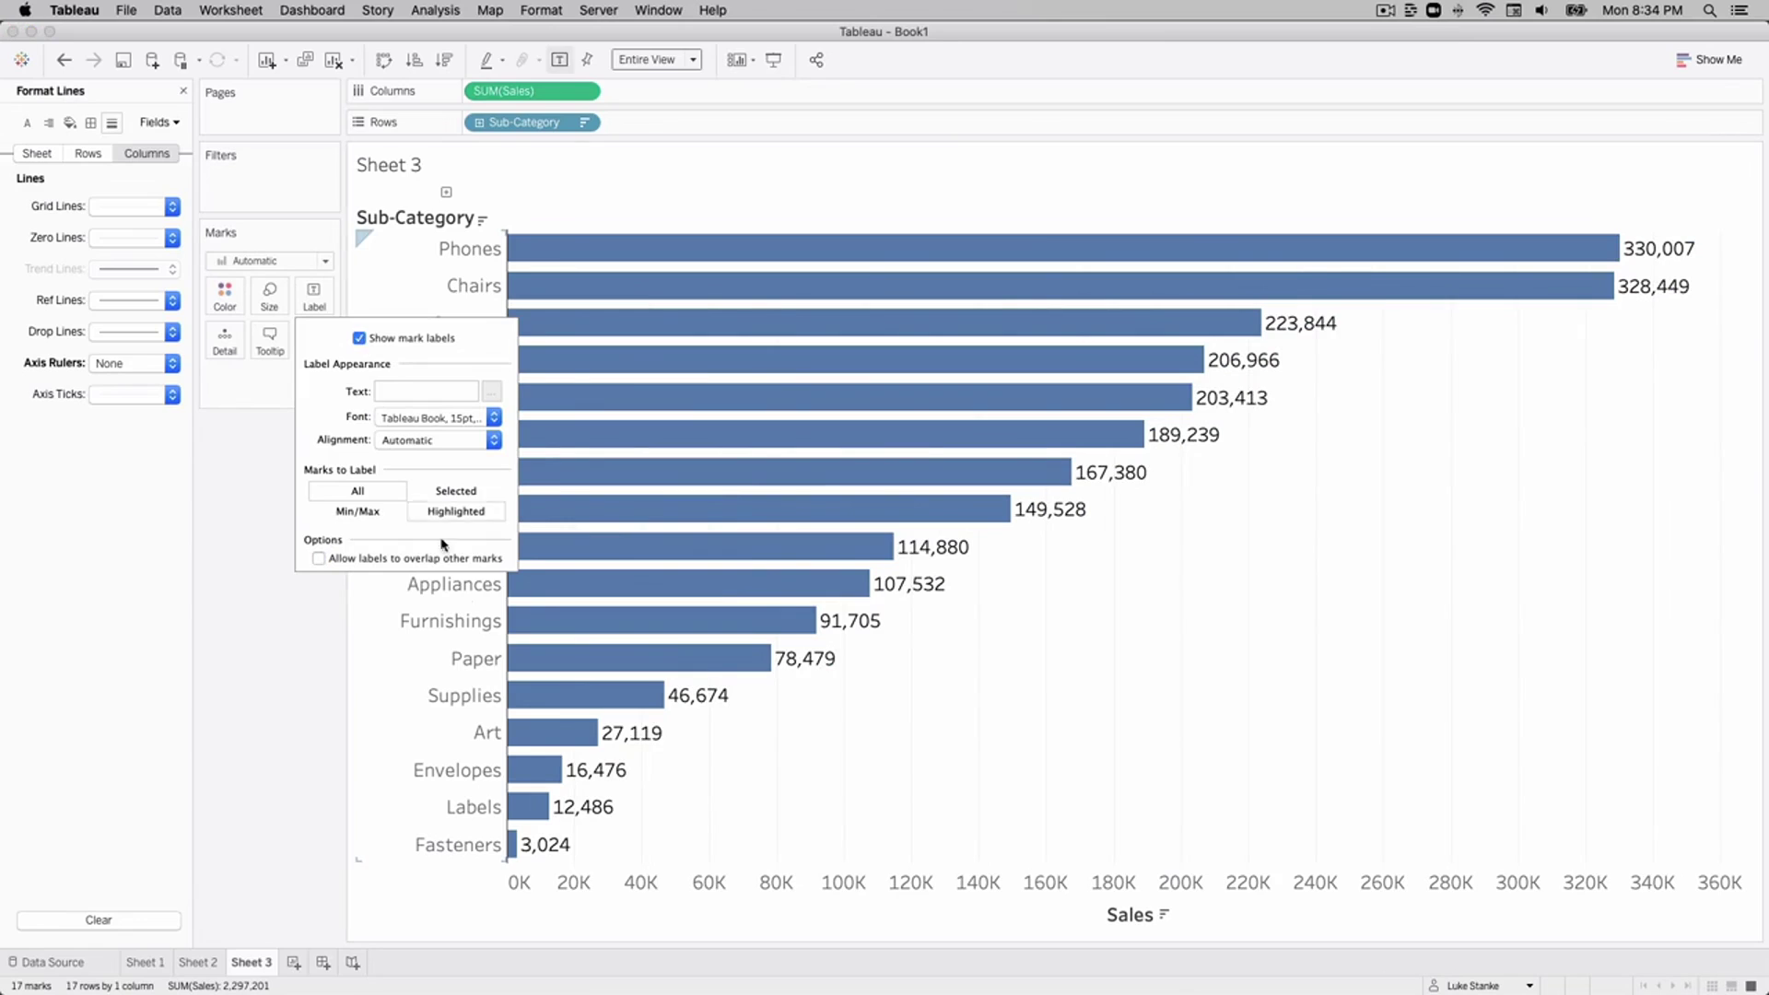
{"action": "left_click", "coordinate": [1044, 825]}
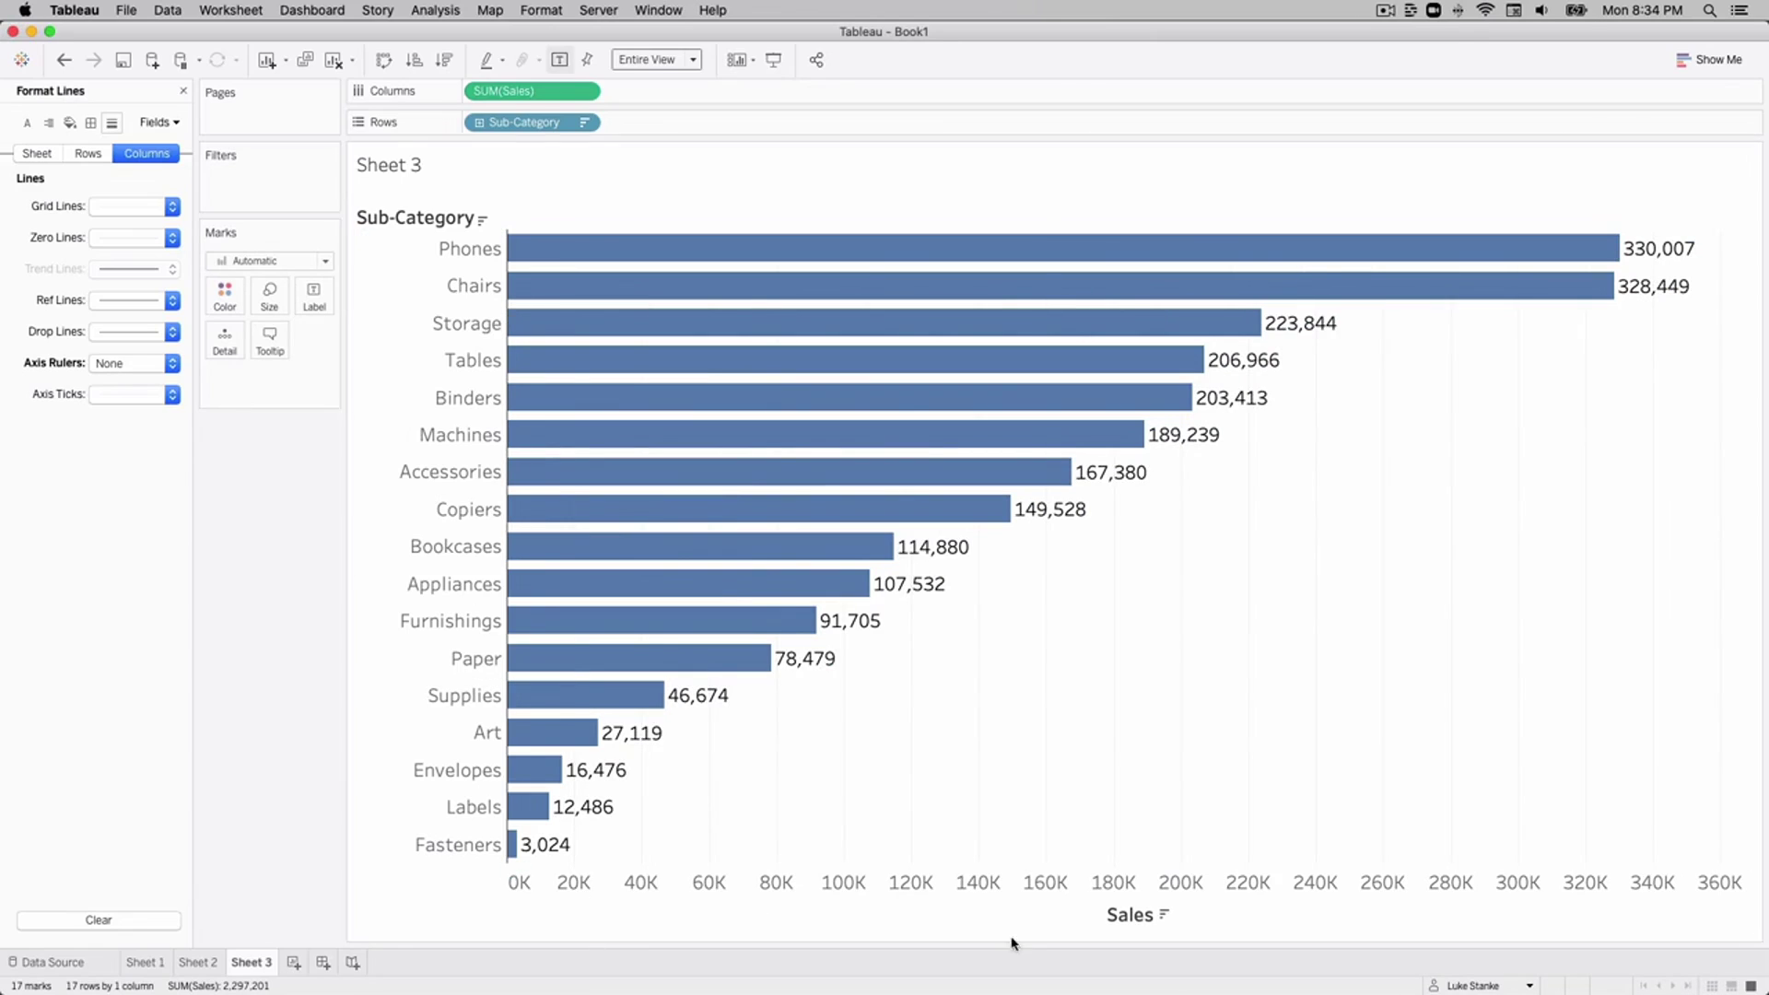
{"action": "right_click", "coordinate": [1074, 898]}
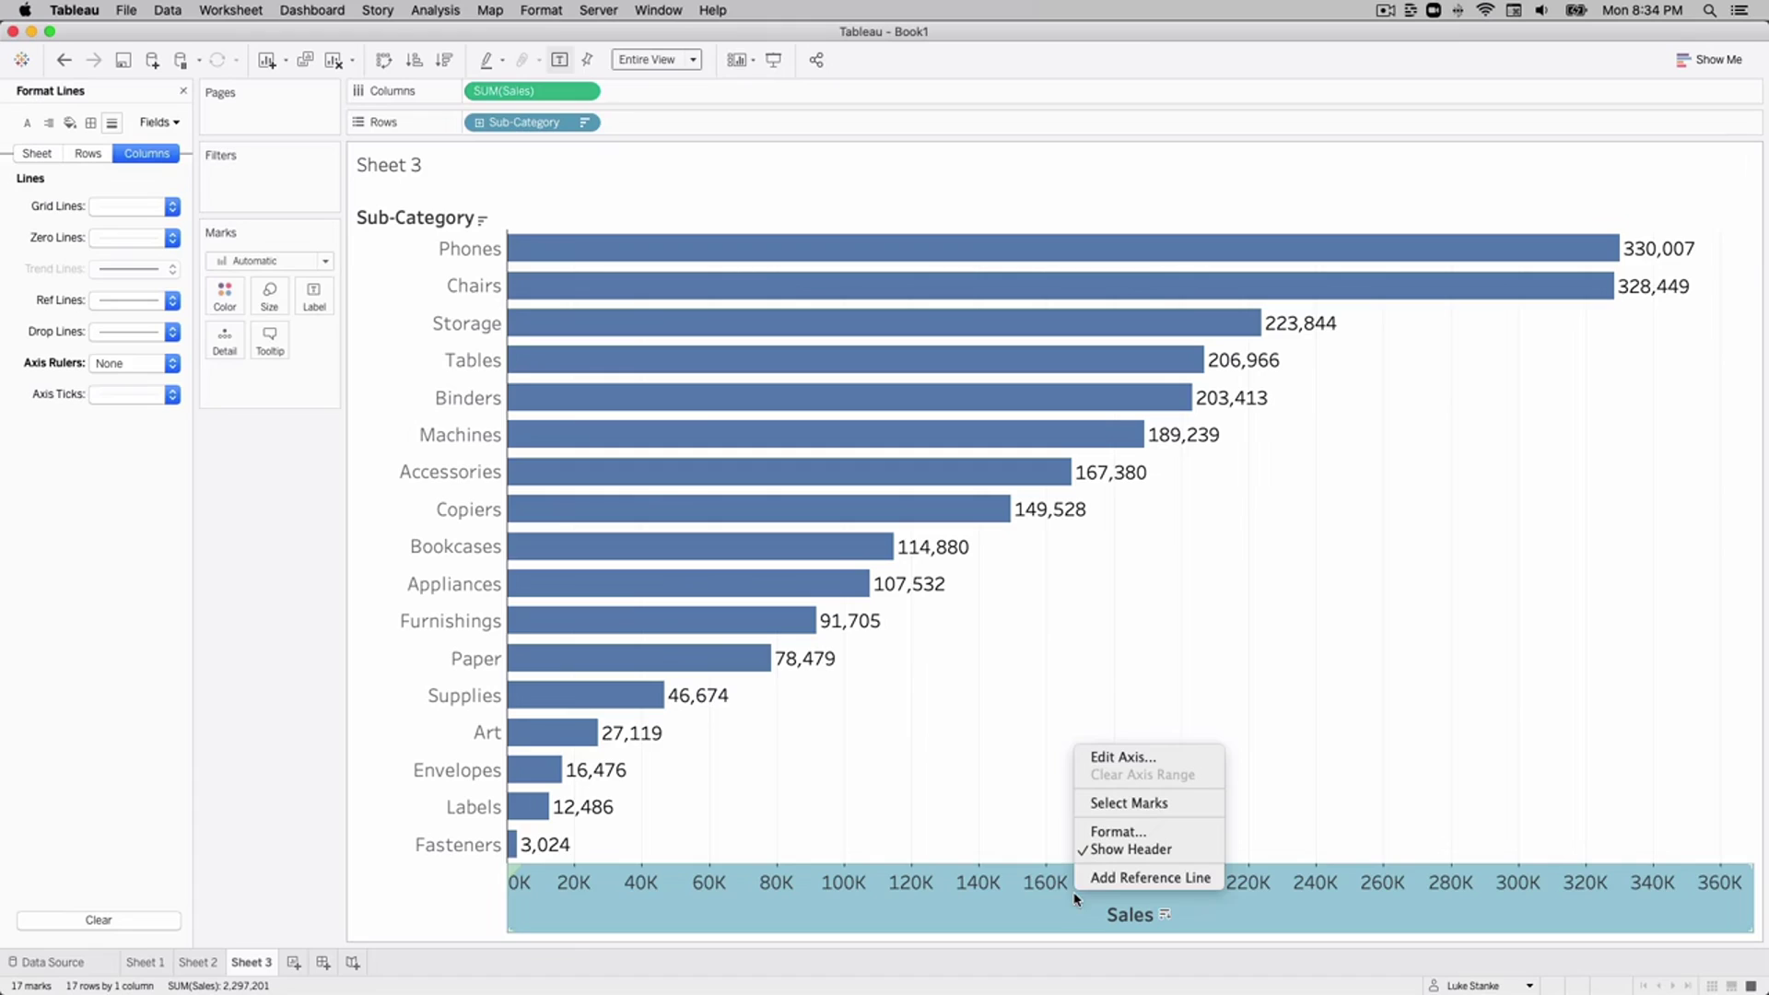
{"action": "left_click", "coordinate": [1098, 852]}
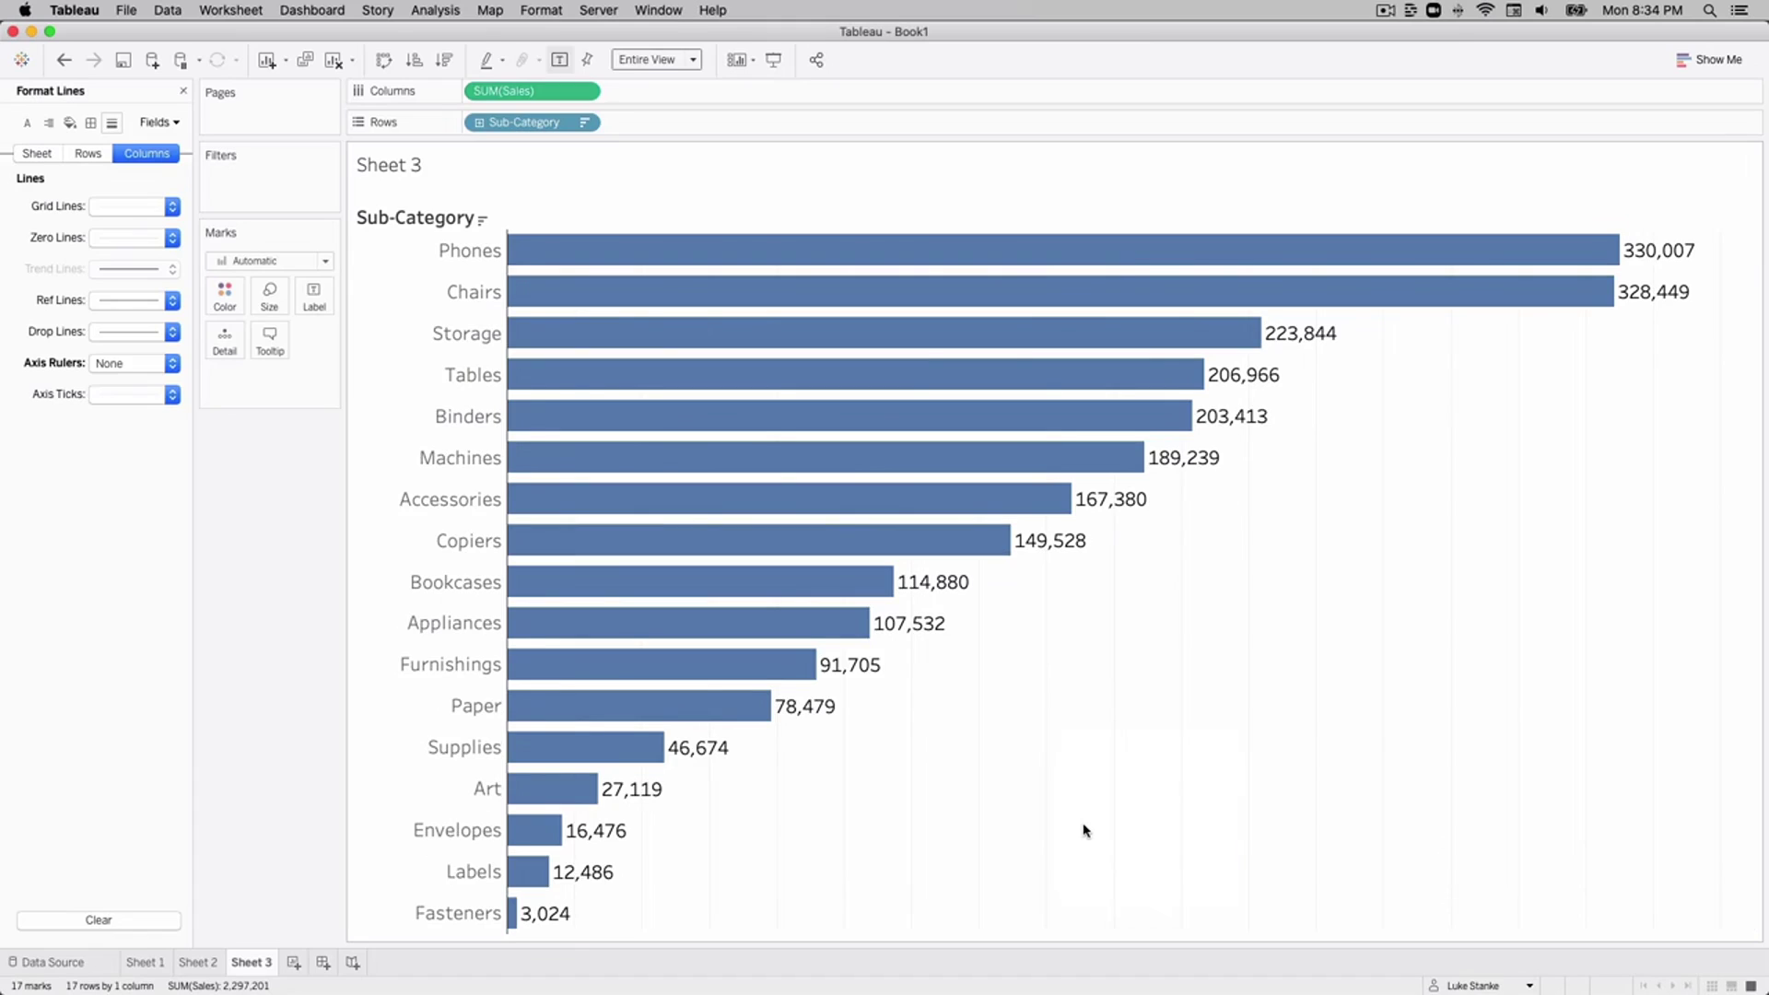
{"action": "left_click", "coordinate": [148, 207]}
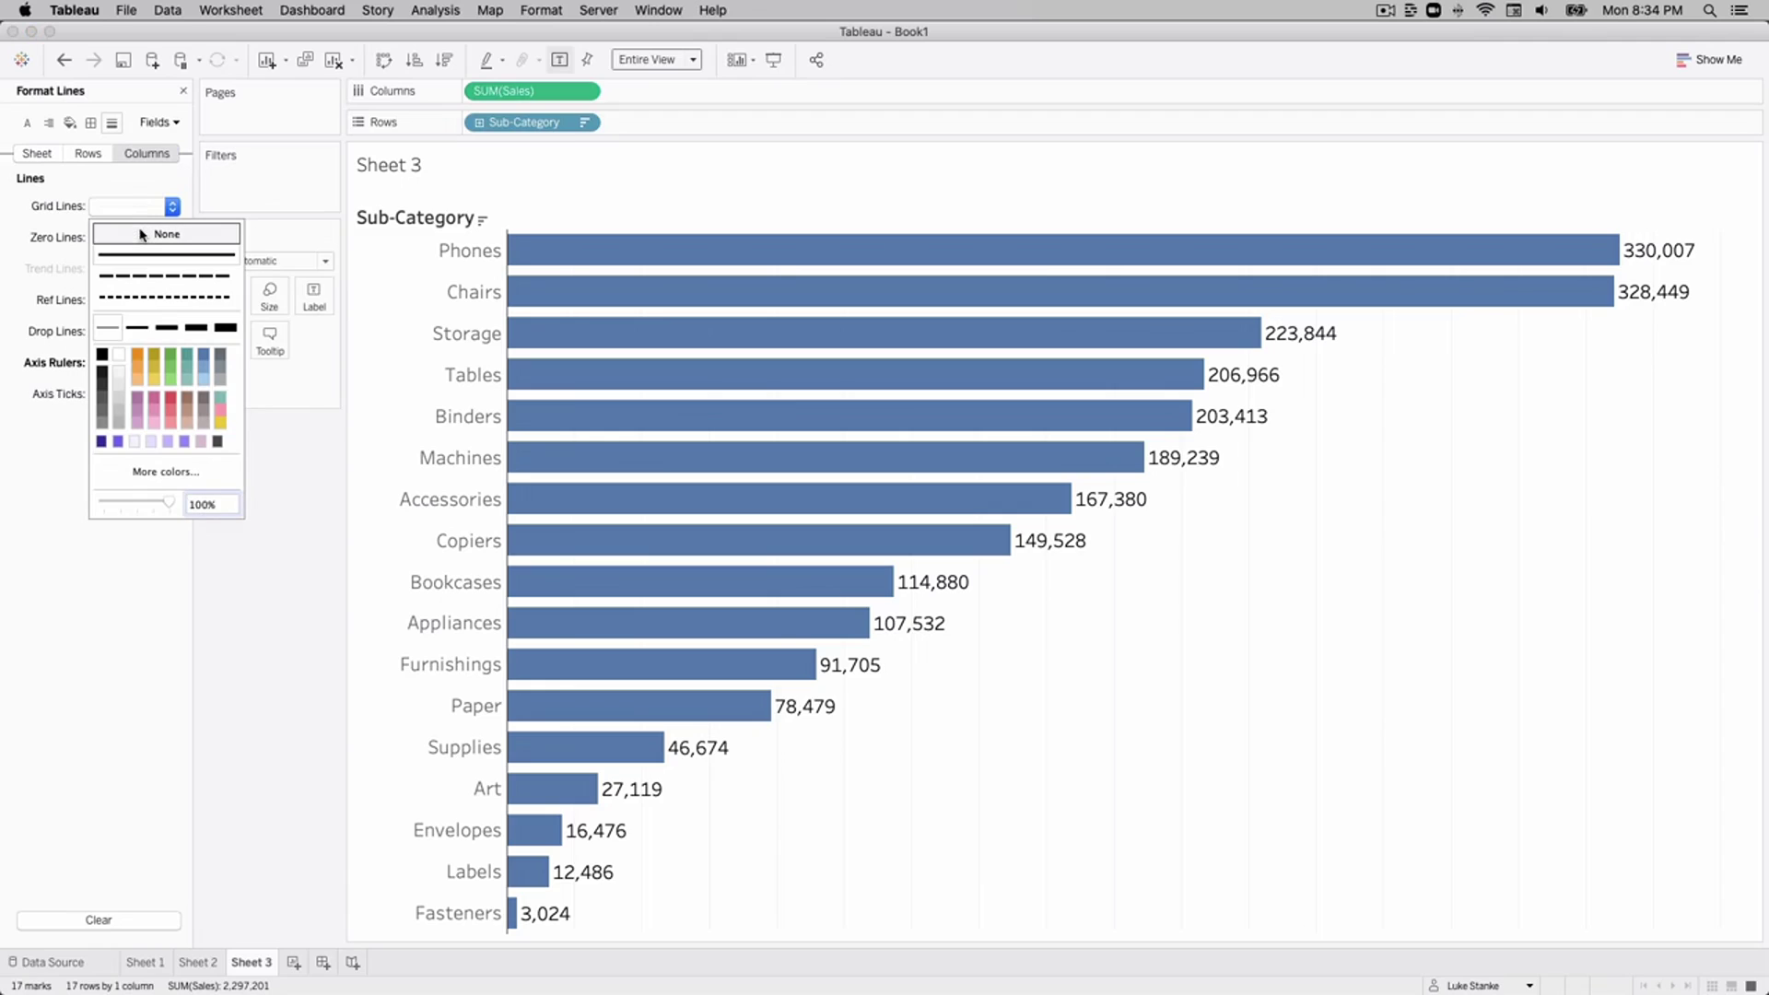
{"action": "left_click", "coordinate": [142, 235]}
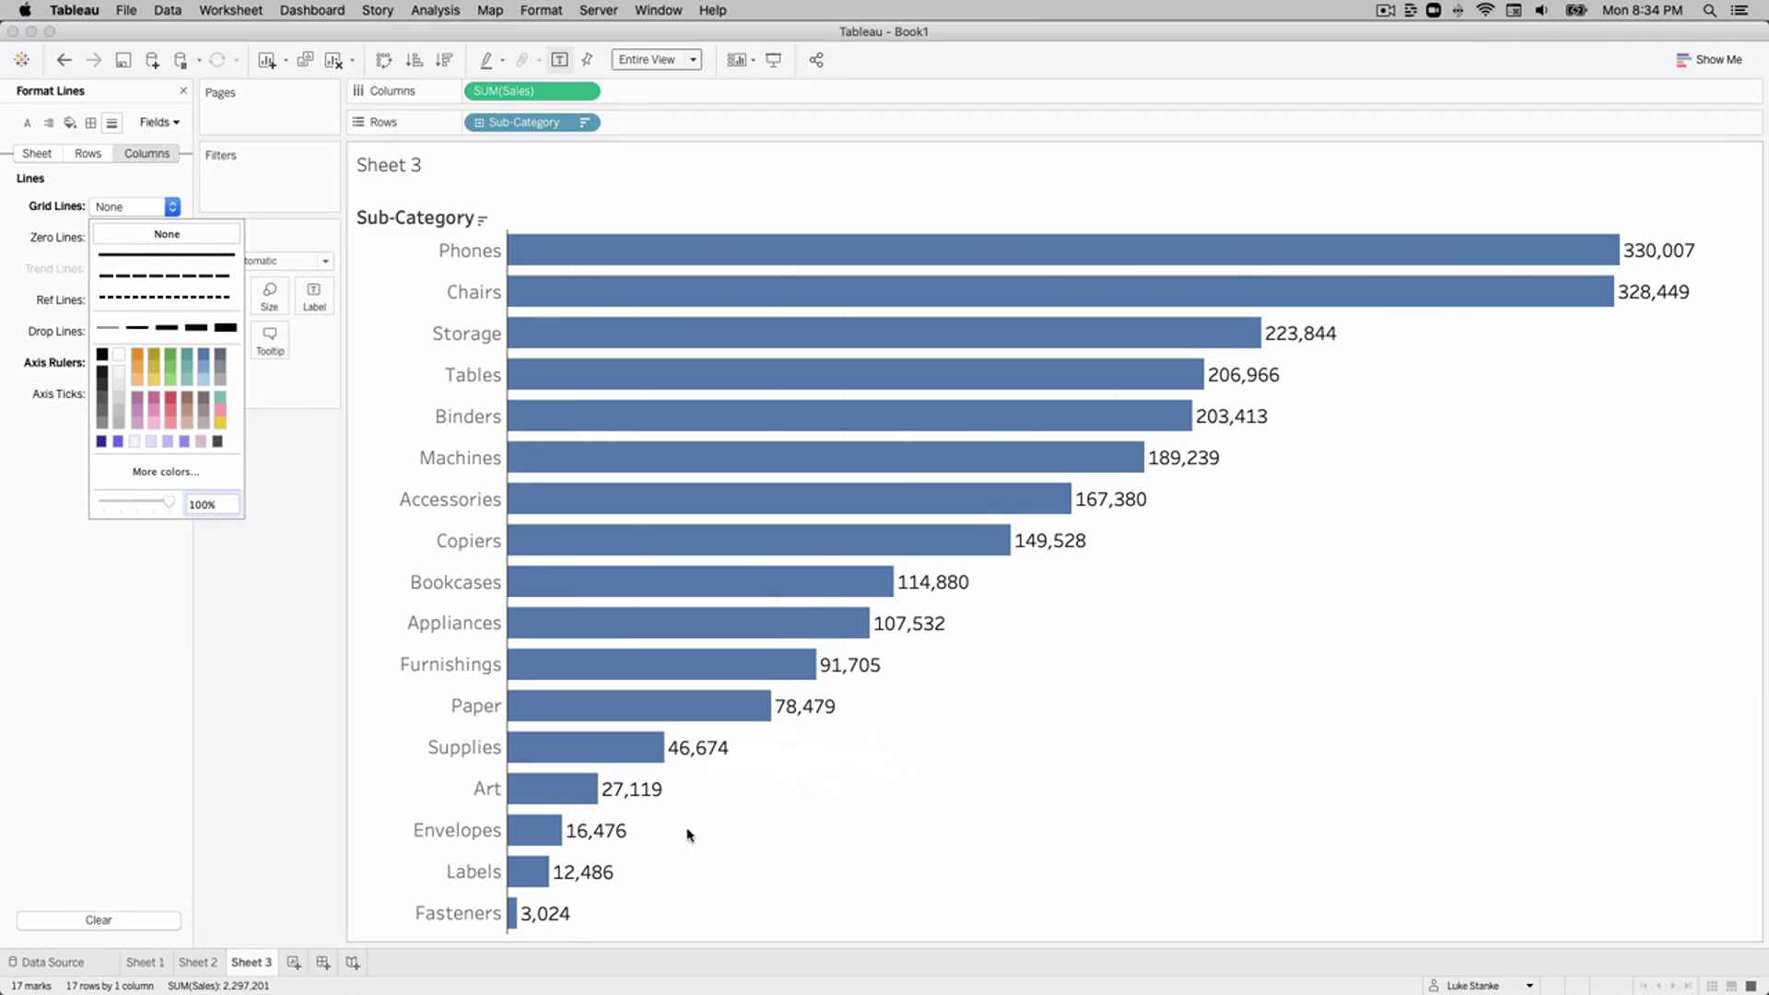
Review Sheets 1, 2 and 3, then add a blank Sheet 4.
{"action": "left_click", "coordinate": [143, 963]}
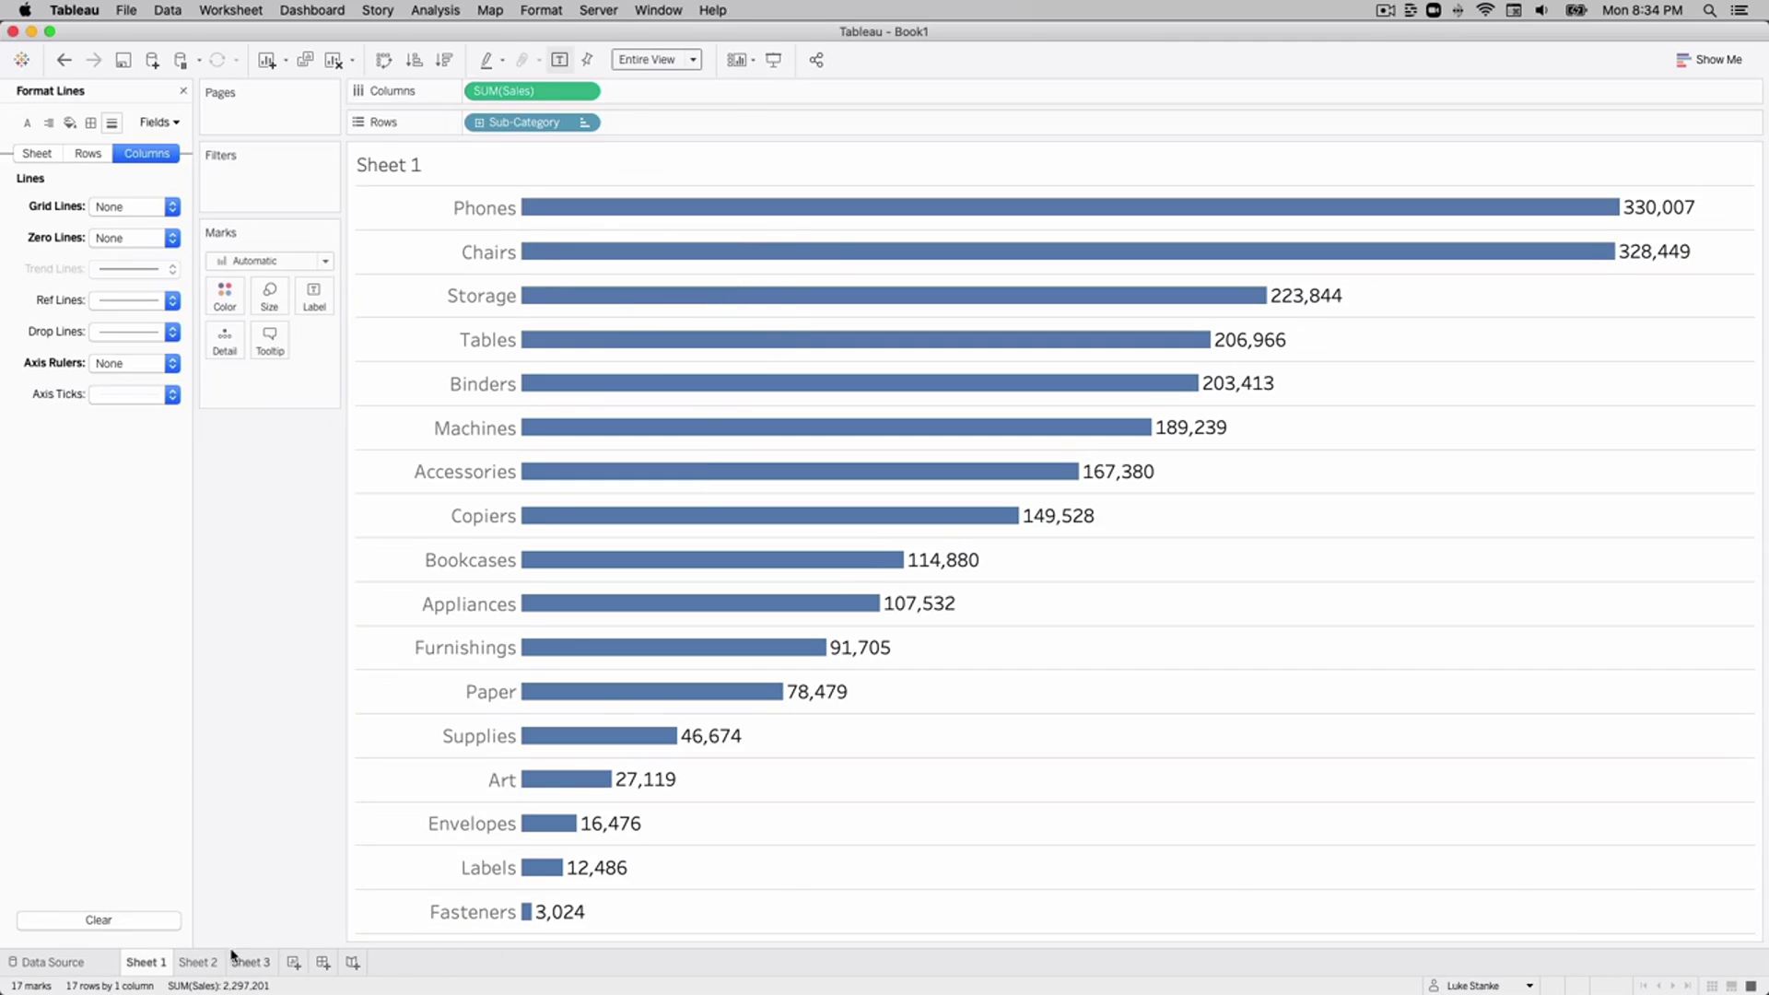
{"action": "left_click", "coordinate": [197, 962]}
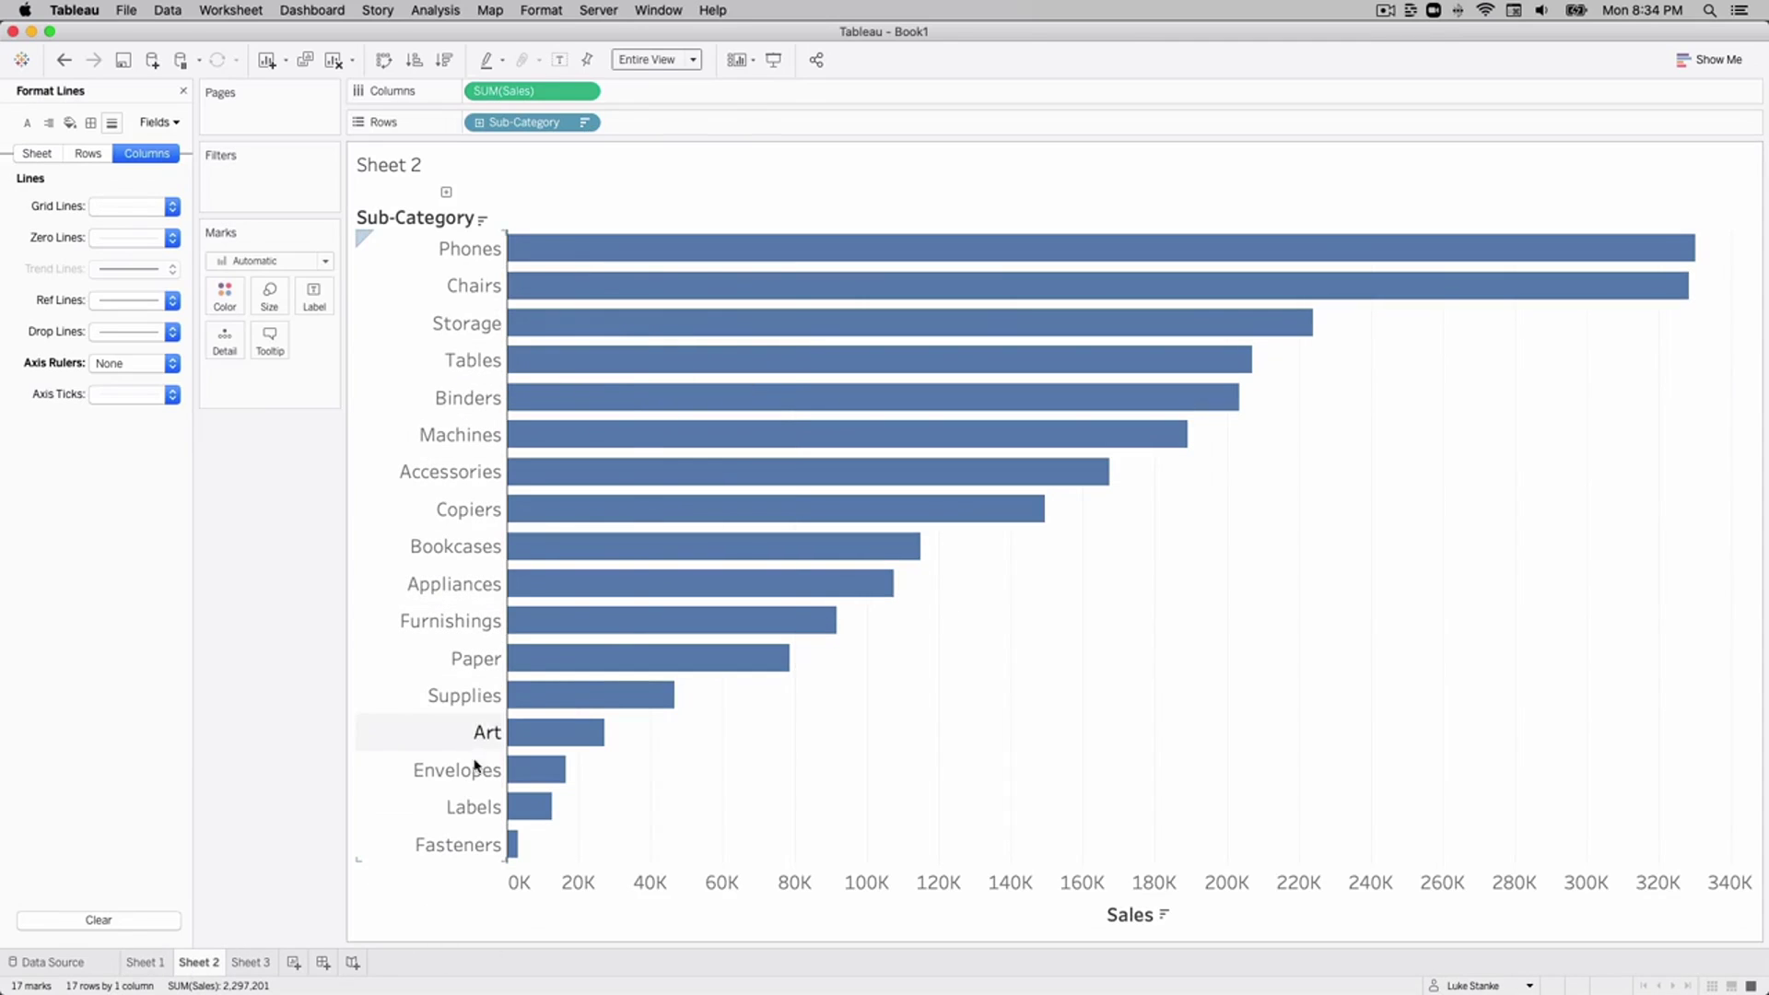
{"action": "left_click", "coordinate": [239, 963]}
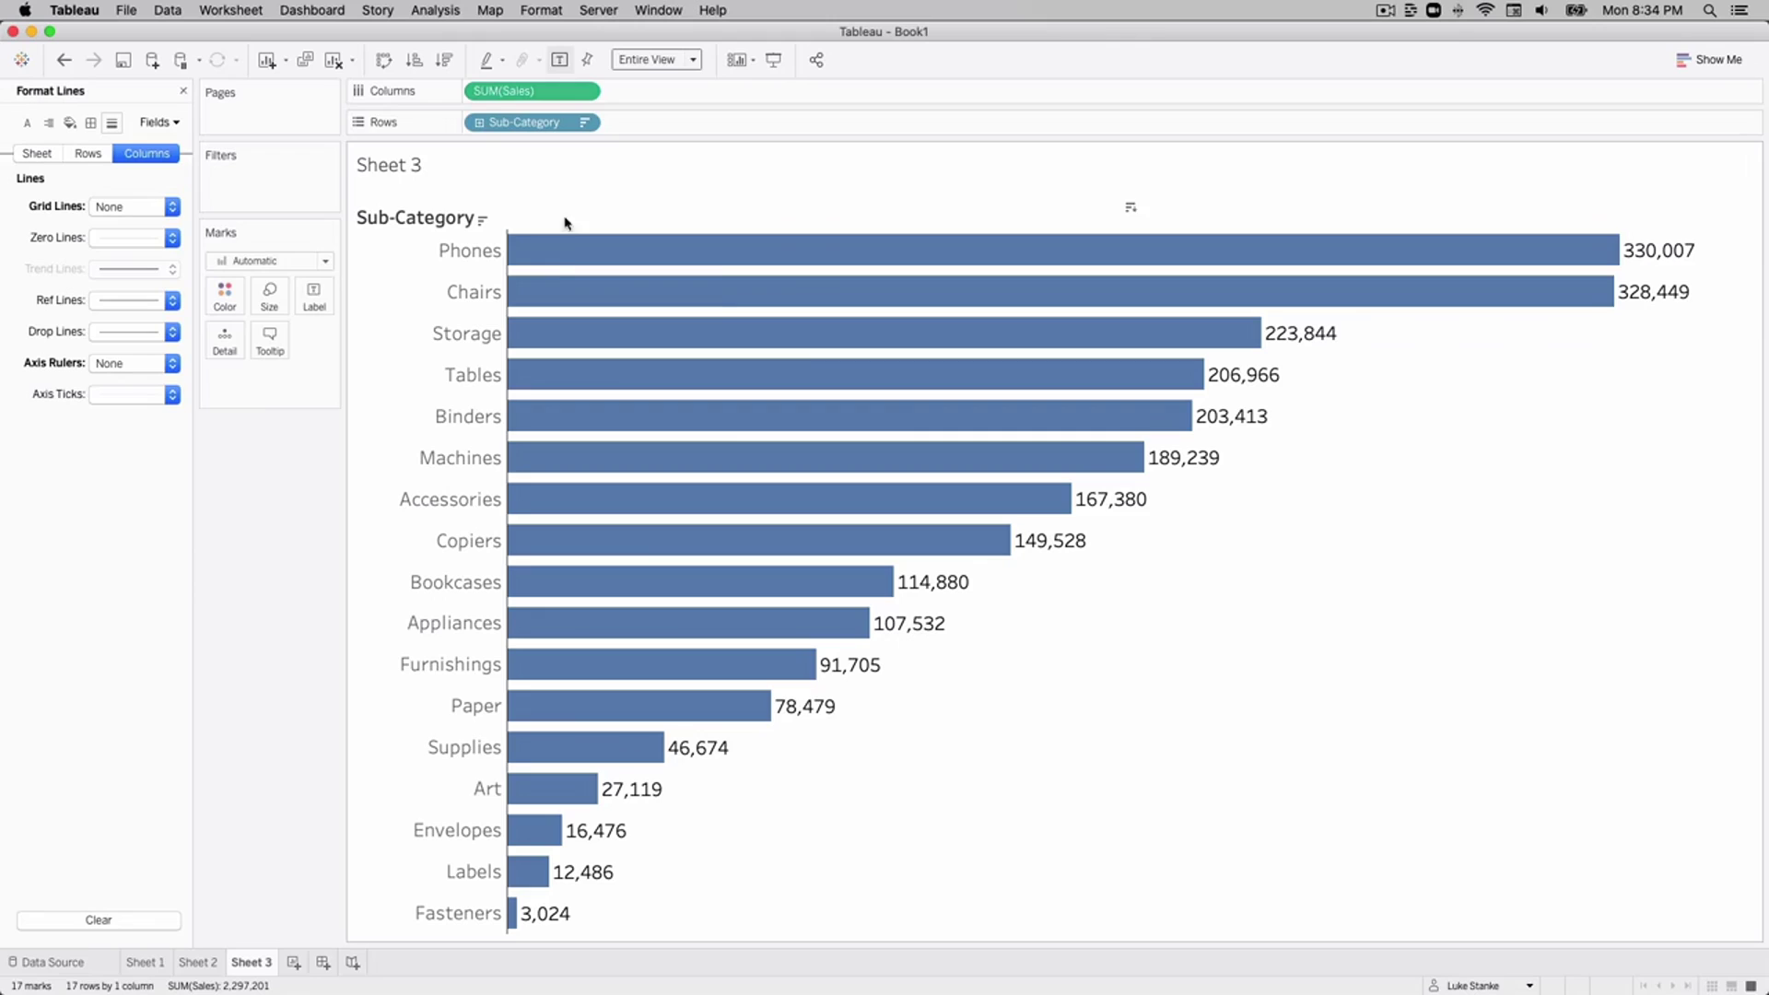
{"action": "left_click", "coordinate": [294, 962]}
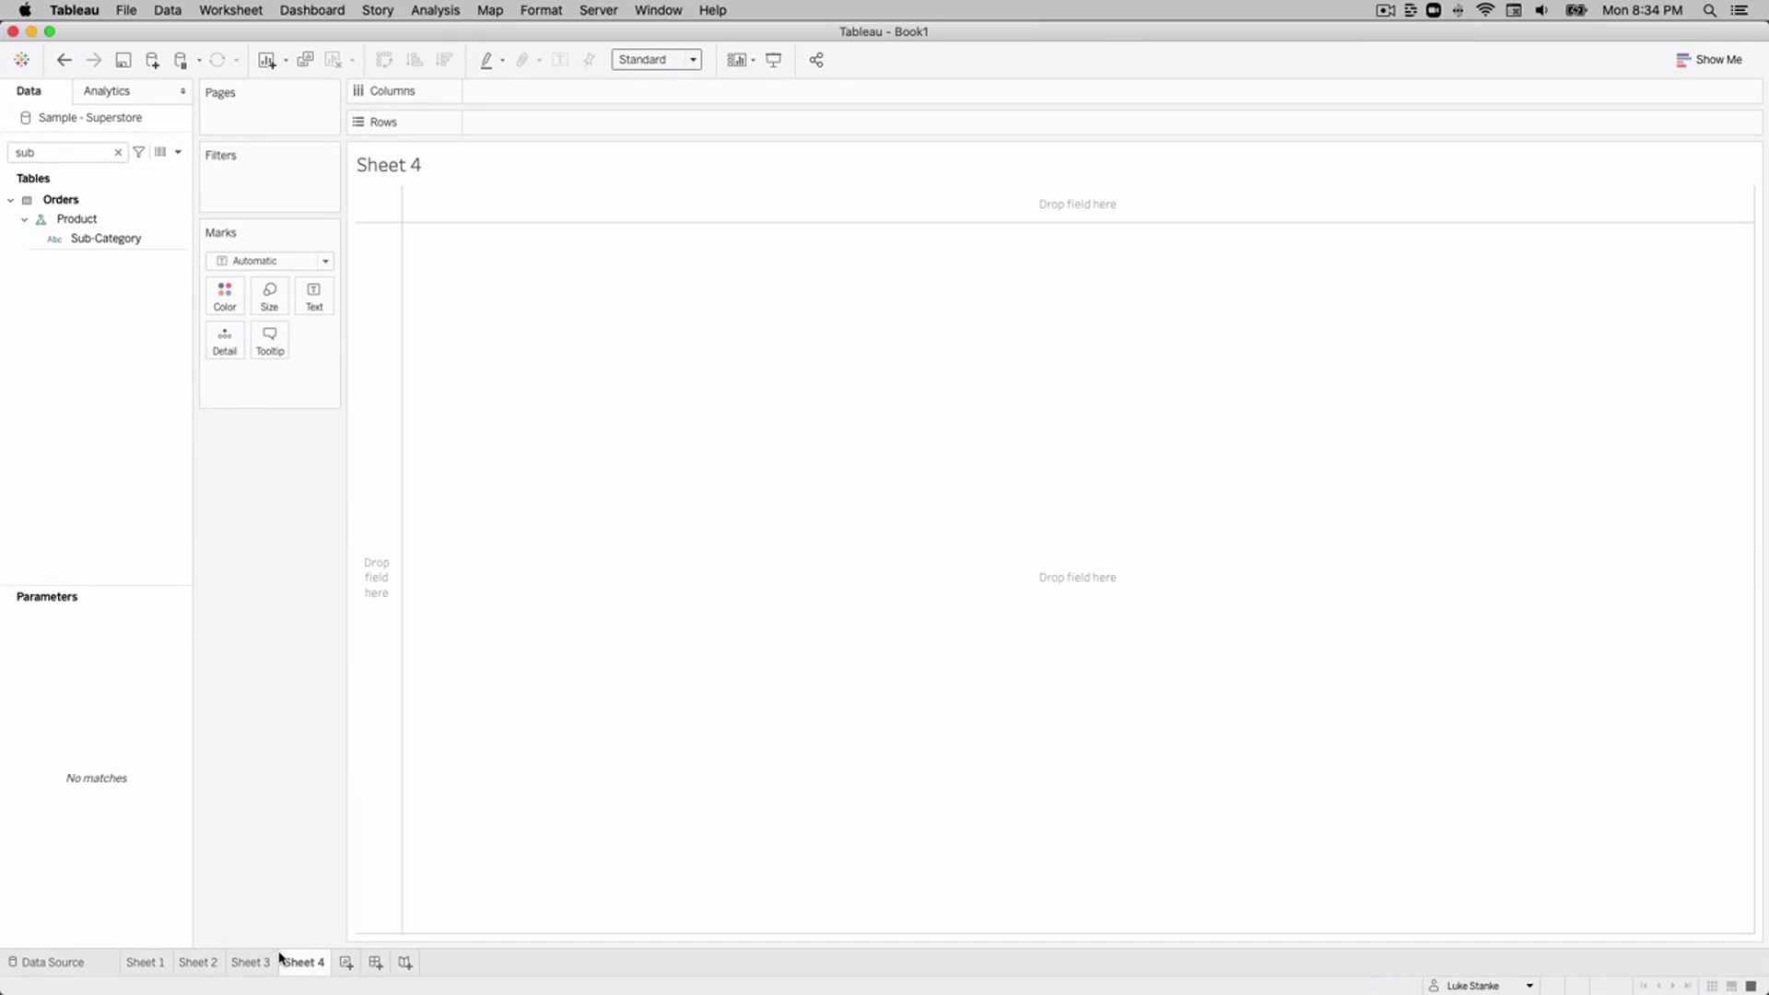
Duplicate Sheet 3 and rename the copy Sheet 5.
{"action": "left_click", "coordinate": [253, 963]}
{"action": "right_click", "coordinate": [257, 958]}
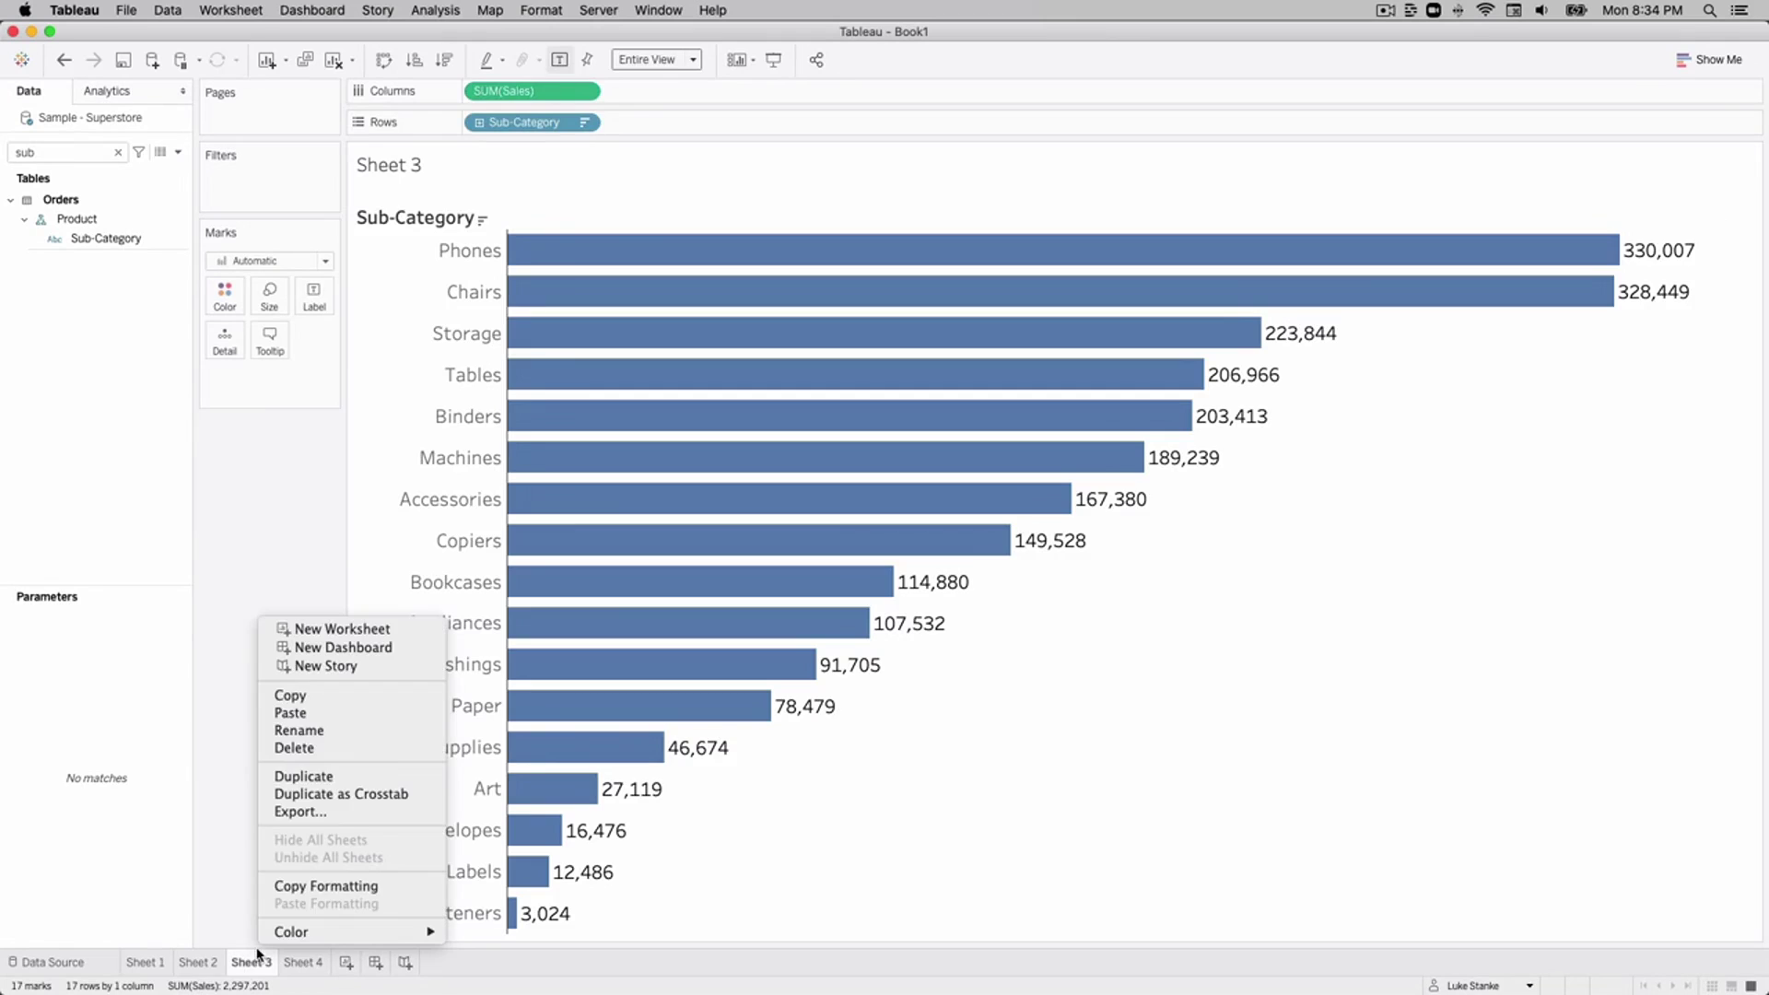
{"action": "left_click", "coordinate": [302, 777]}
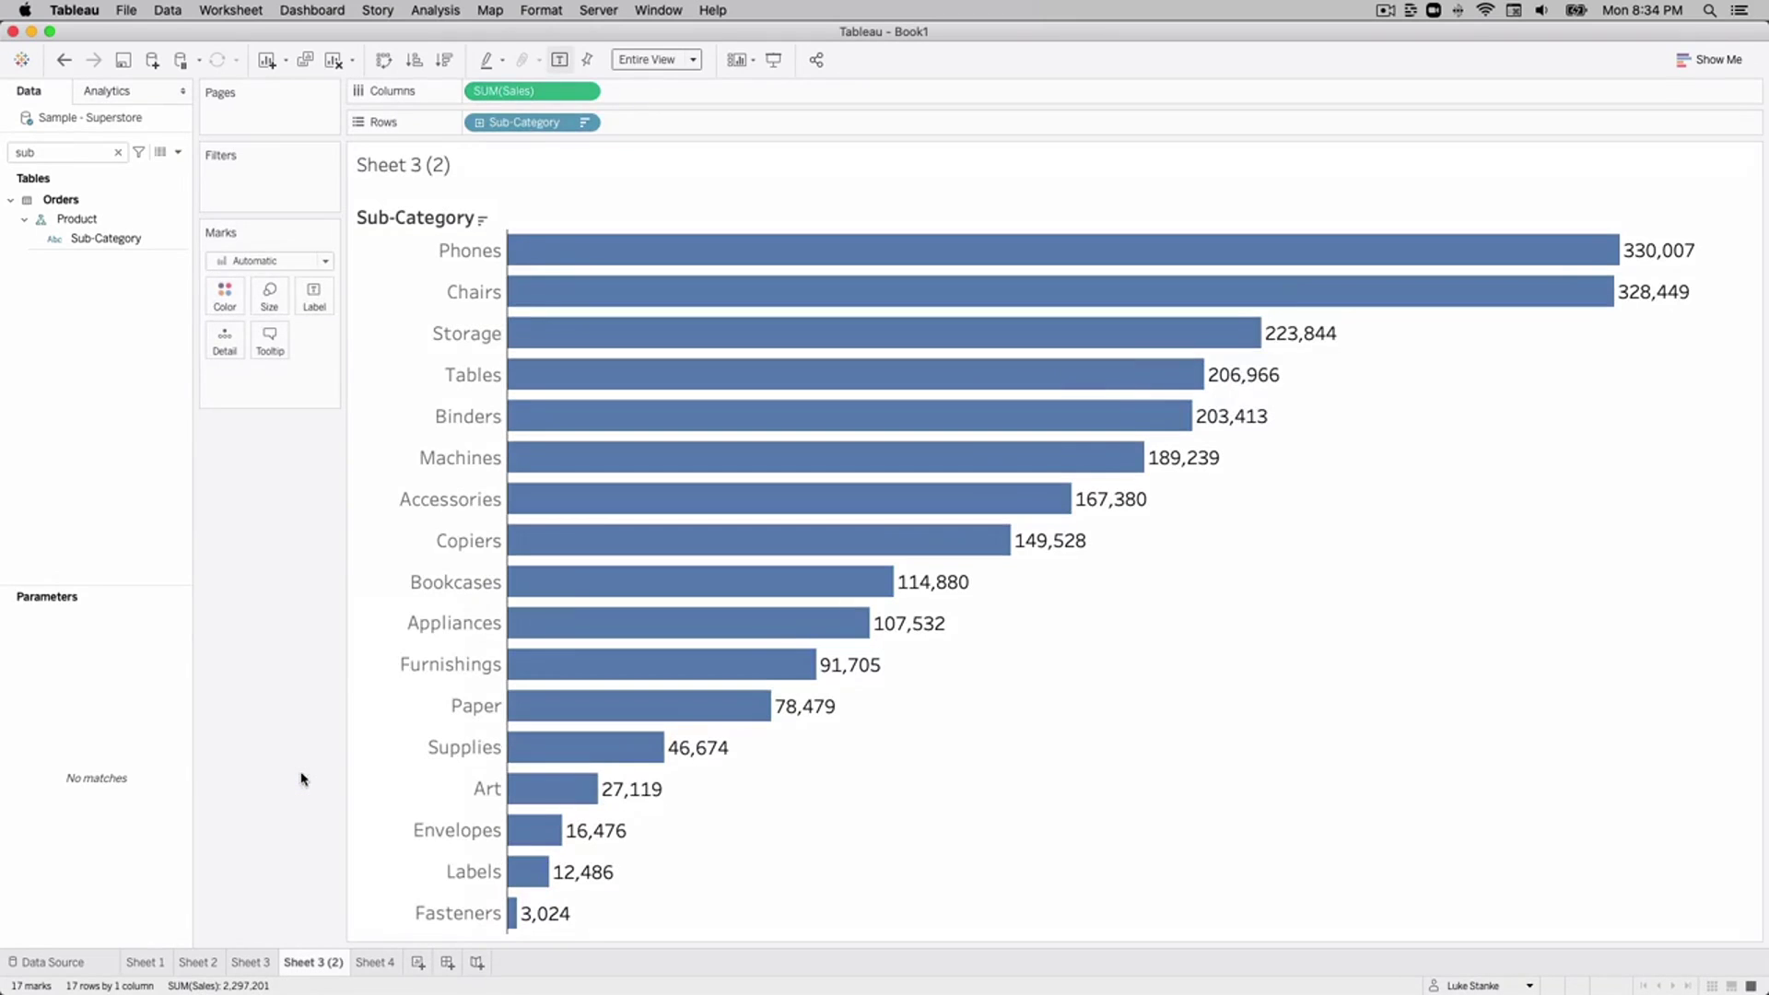
{"action": "double_click", "coordinate": [312, 964]}
{"action": "key", "text": "BackSpace"}
{"action": "key", "text": "BackSpace"}
{"action": "key", "text": "BackSpace"}
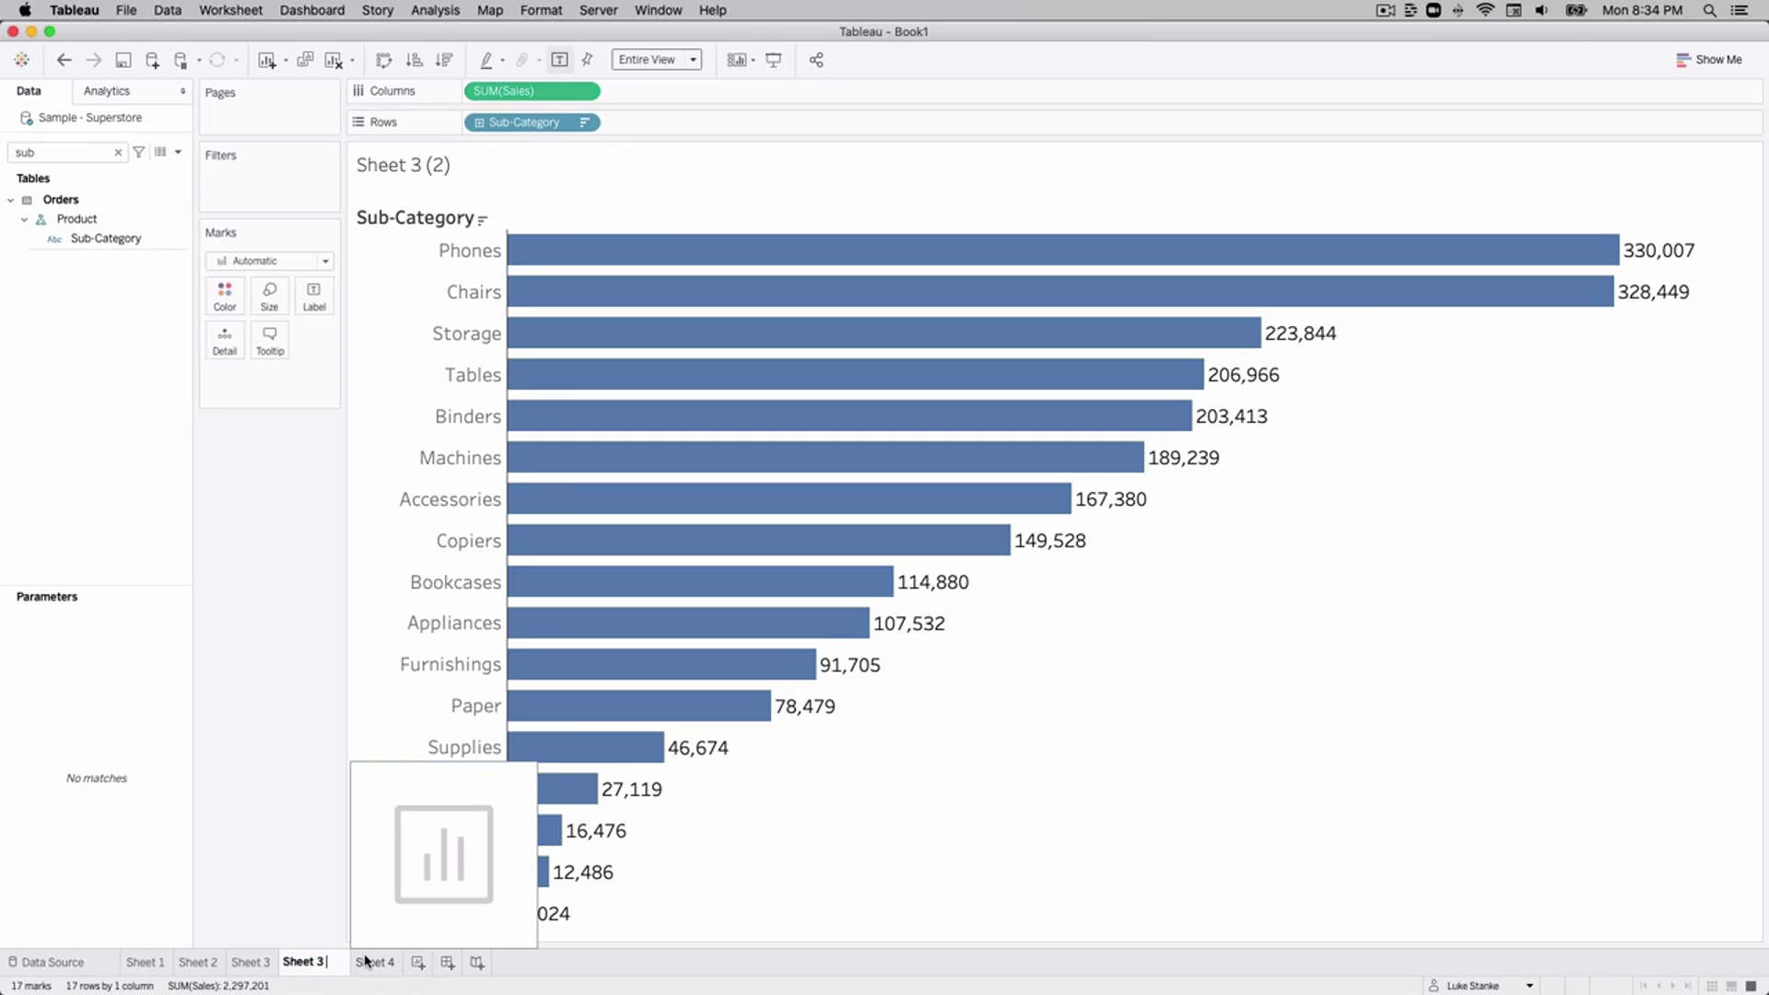
{"action": "type", "text": "5"}
Delete the empty Sheet 4 and rename Sheet 5 to Sheet 4.
{"action": "left_click_drag", "start_coordinate": [366, 962], "coordinate": [278, 960]}
{"action": "right_click", "coordinate": [279, 960]}
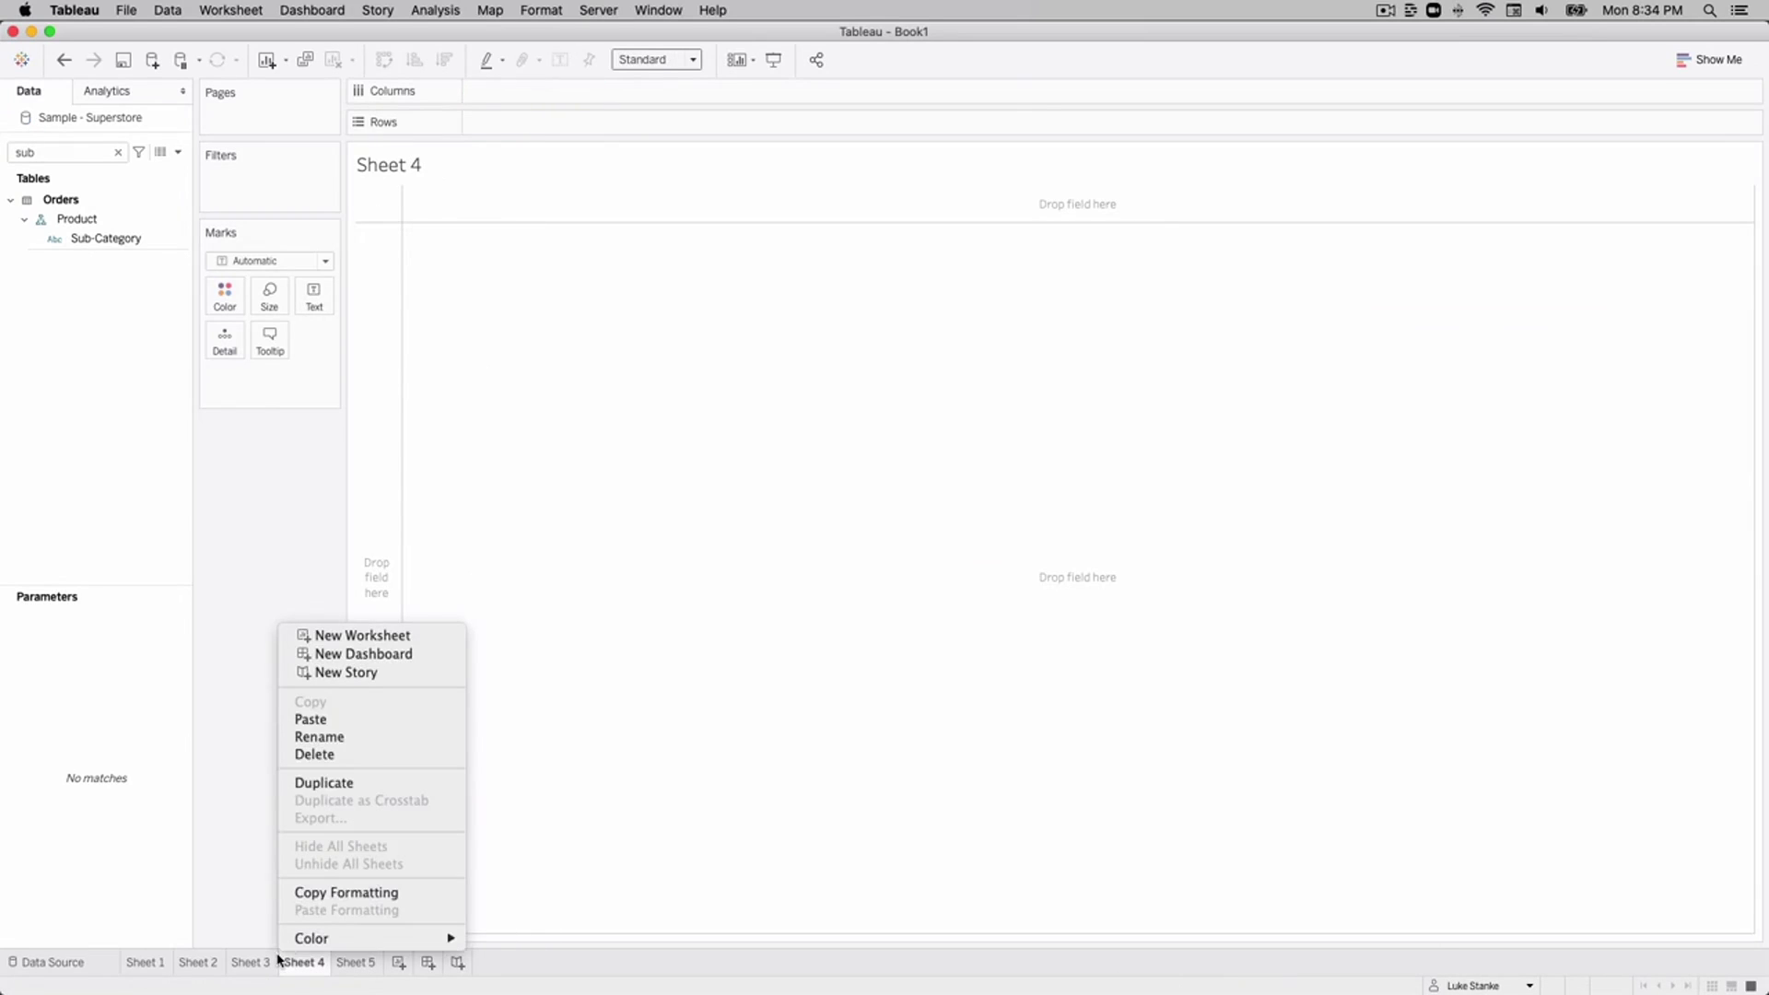
{"action": "left_click", "coordinate": [329, 756]}
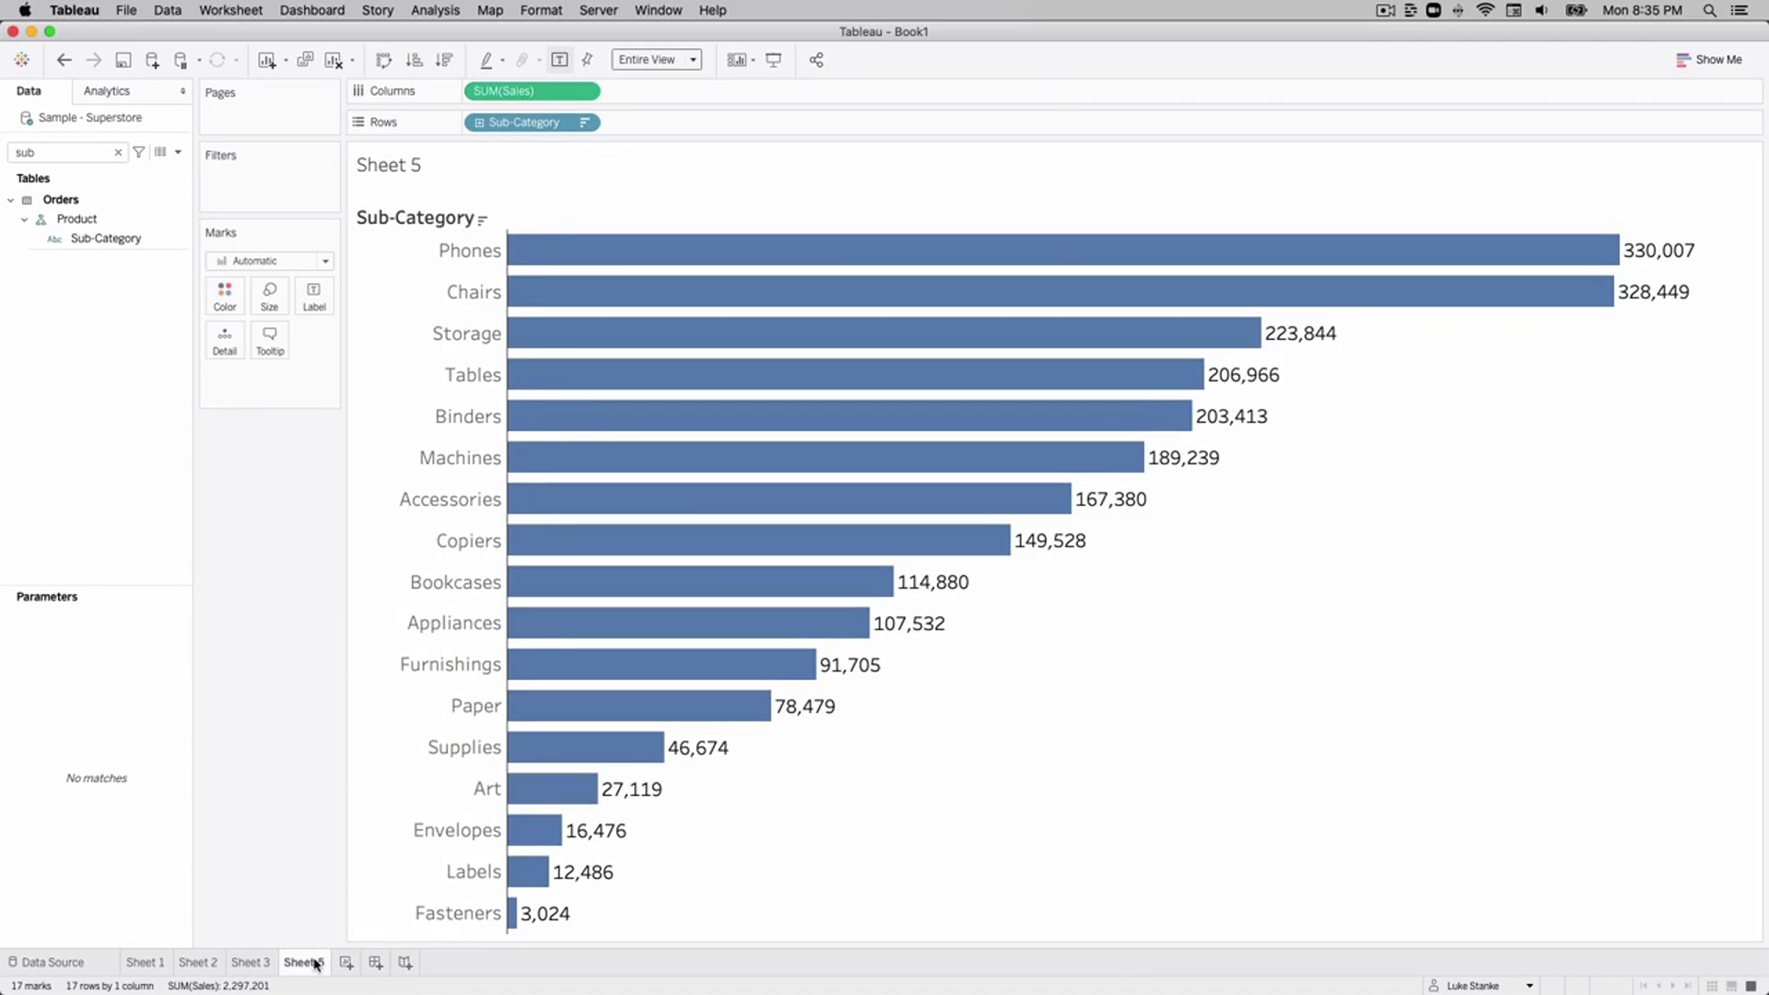
{"action": "double_click", "coordinate": [315, 963]}
{"action": "type", "text": "4"}
{"action": "key", "text": "Return"}
Left-align the SUM(Sales) mark labels inside each bar on Sheet 4.
{"action": "left_click", "coordinate": [310, 299]}
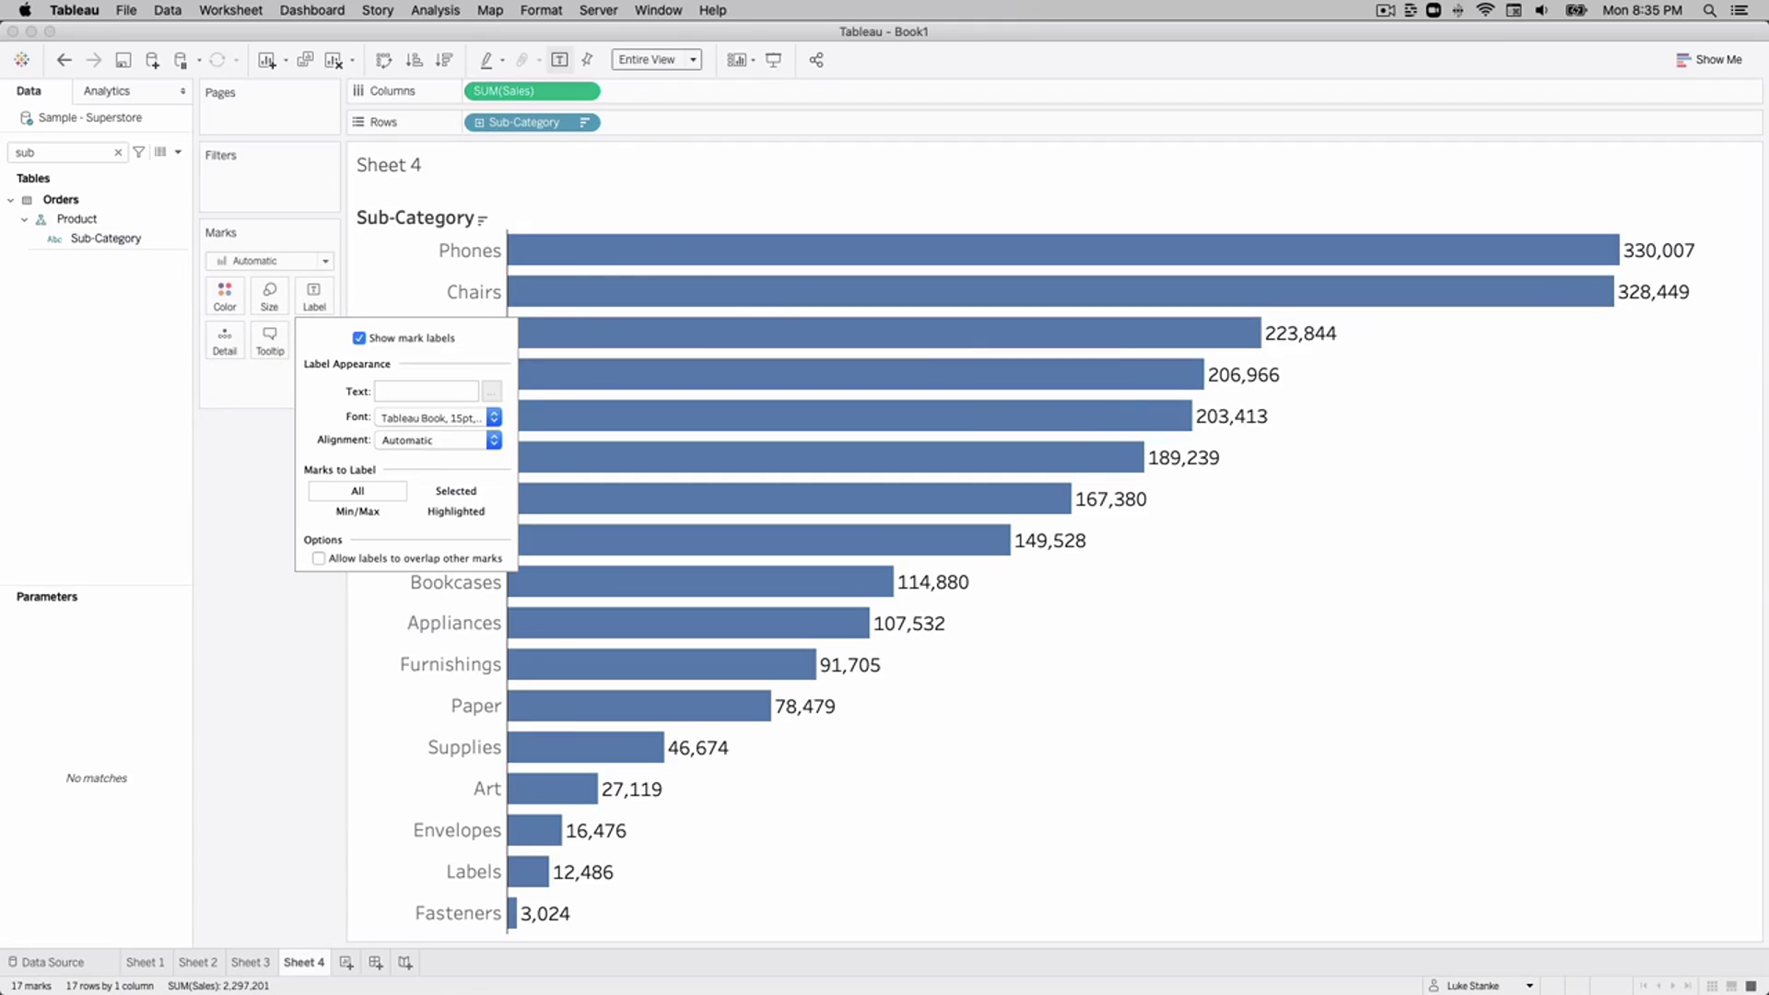
{"action": "left_click", "coordinate": [411, 442]}
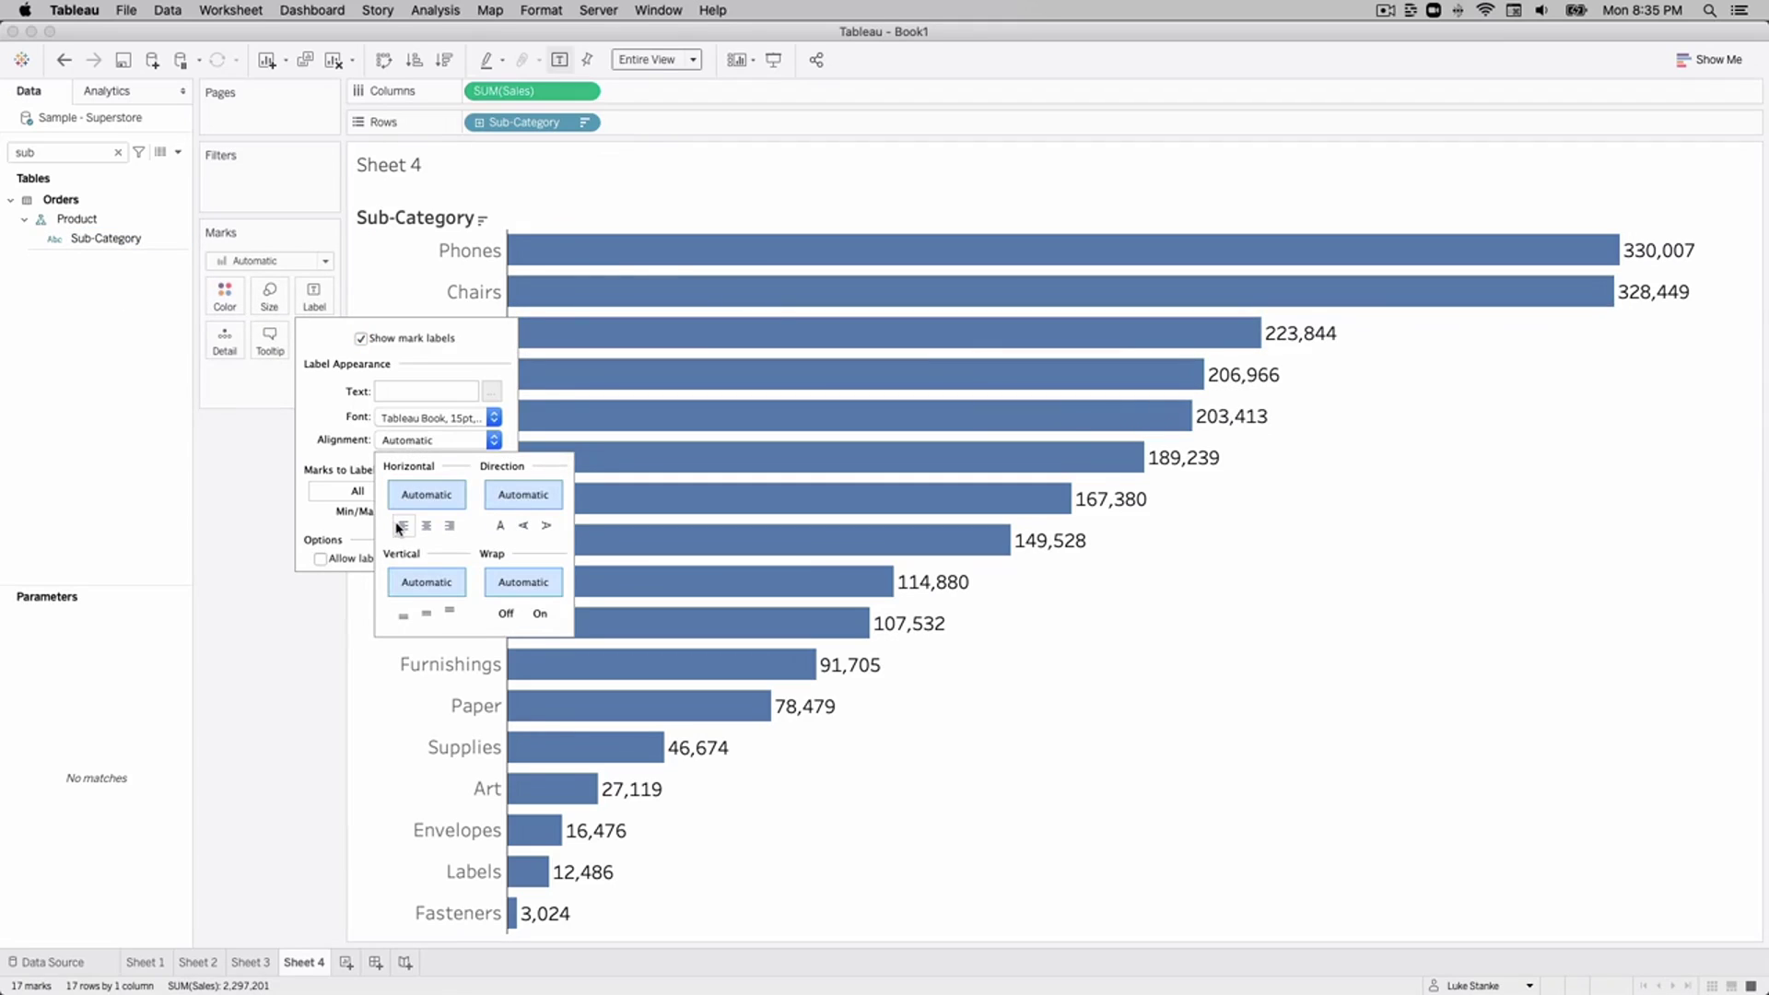
{"action": "left_click", "coordinate": [403, 525]}
{"action": "left_click", "coordinate": [273, 645]}
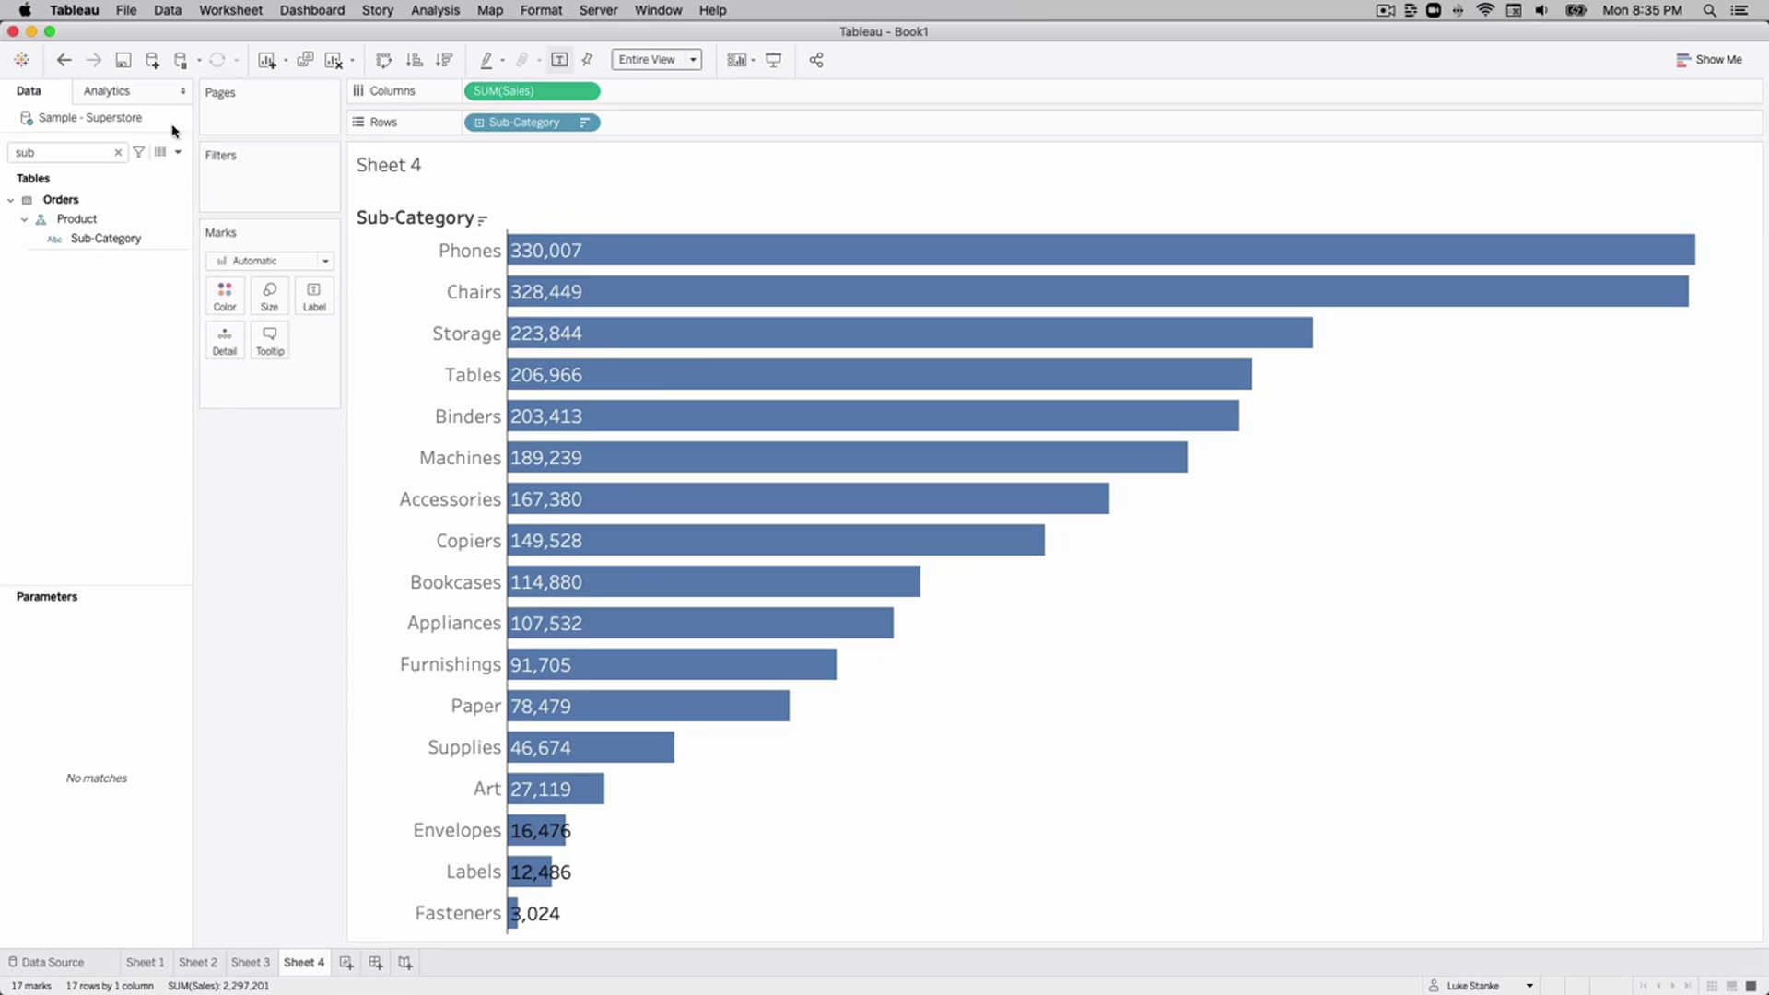
{"action": "double_click", "coordinate": [98, 152]}
{"action": "right_click", "coordinate": [304, 965]}
Duplicate Sheet 4 into a new sheet named Sheet 5.
{"action": "left_click", "coordinate": [373, 788]}
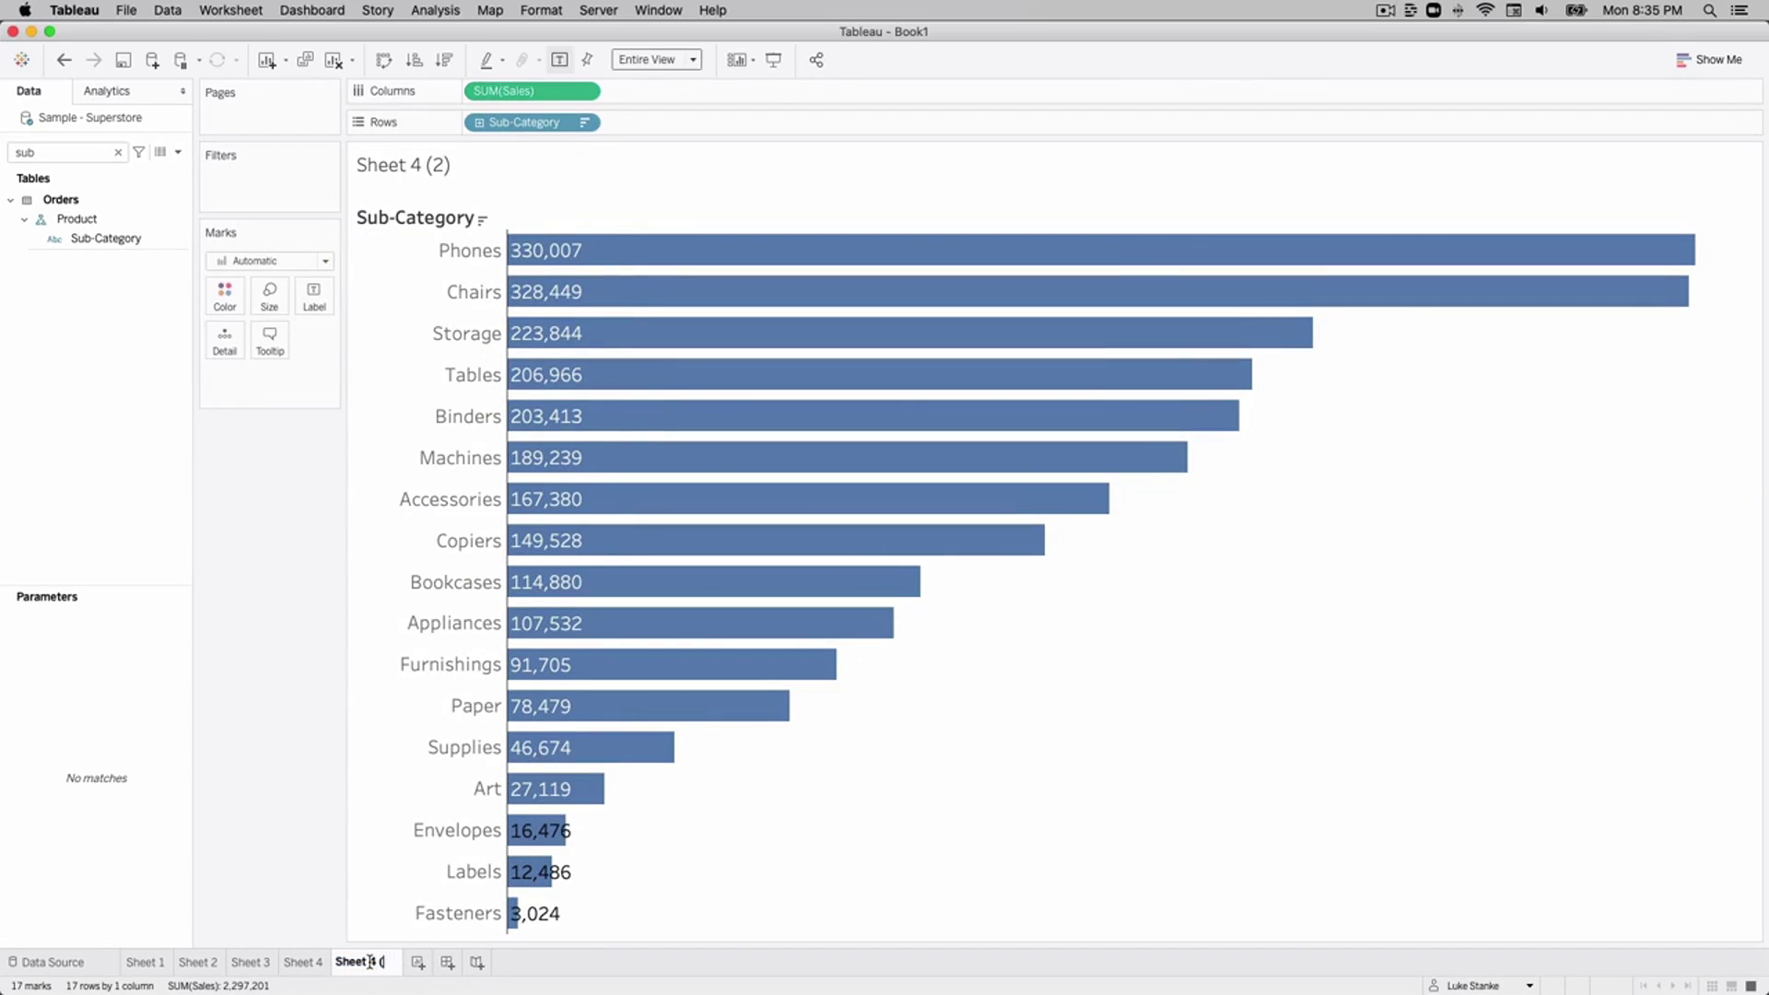
{"action": "type", "text": "5"}
{"action": "key", "text": "Return"}
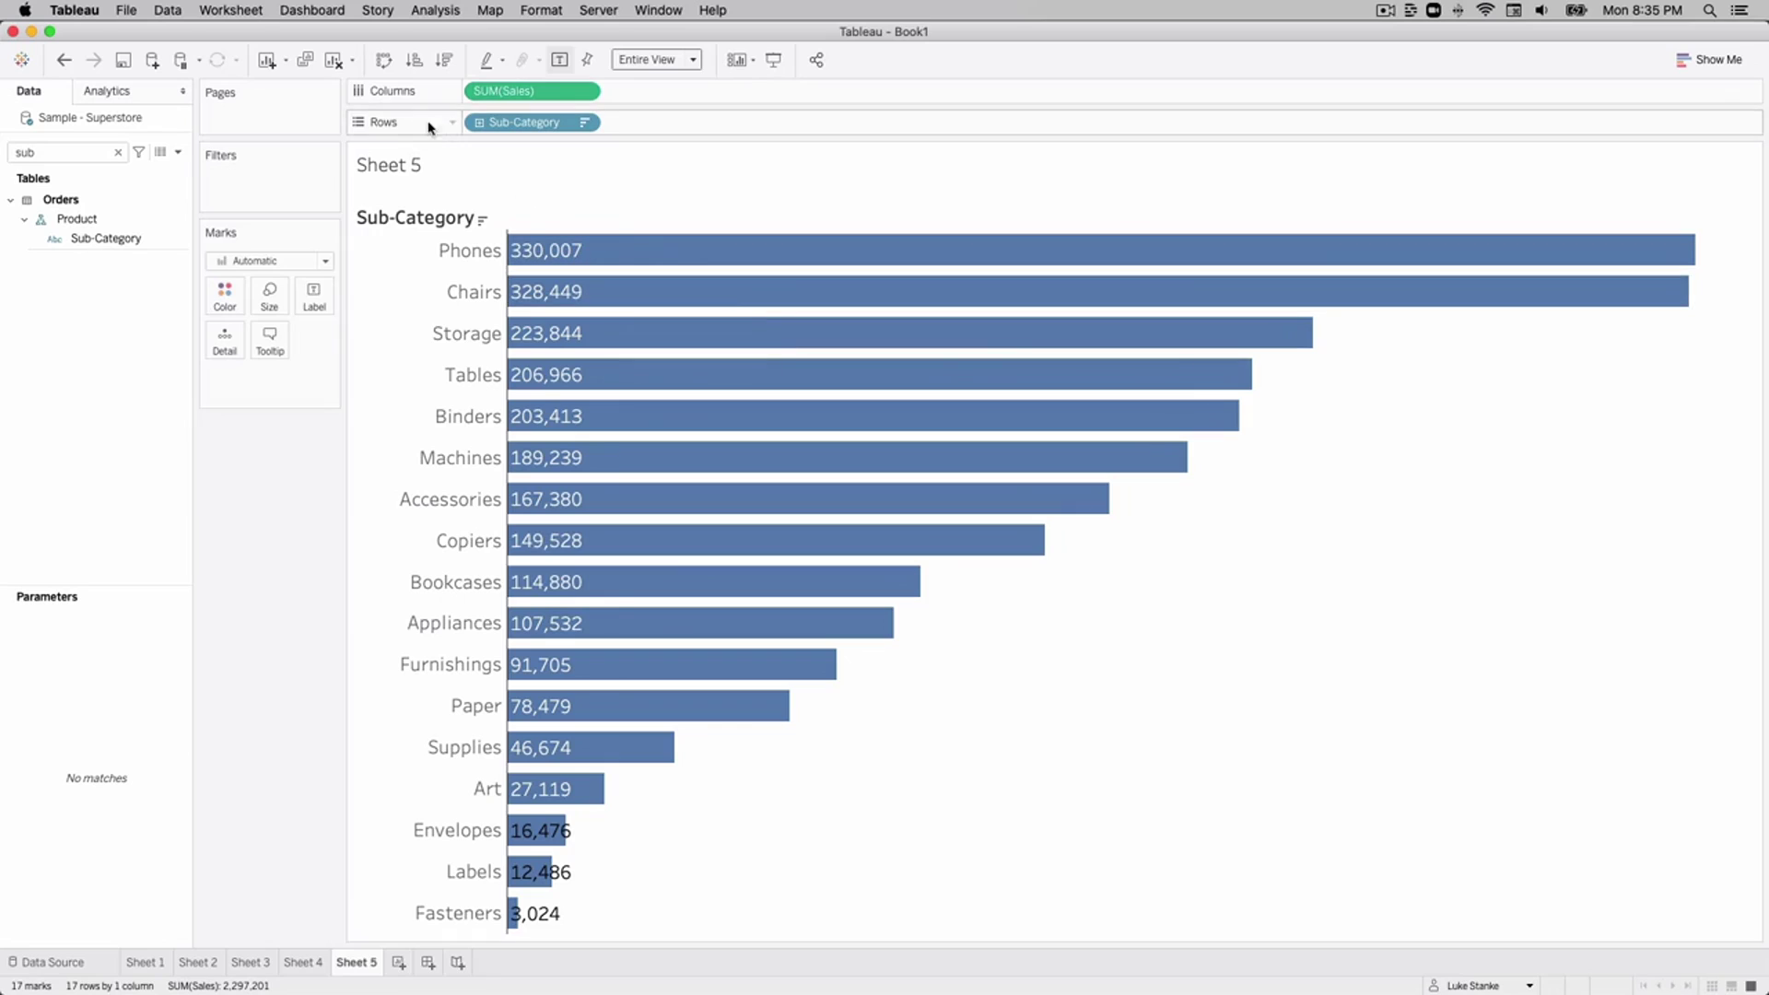
Add the Sub-Category and Sales fields to the bar labels.
{"action": "left_click_drag", "start_coordinate": [104, 238], "coordinate": [313, 281]}
{"action": "double_click", "coordinate": [73, 153]}
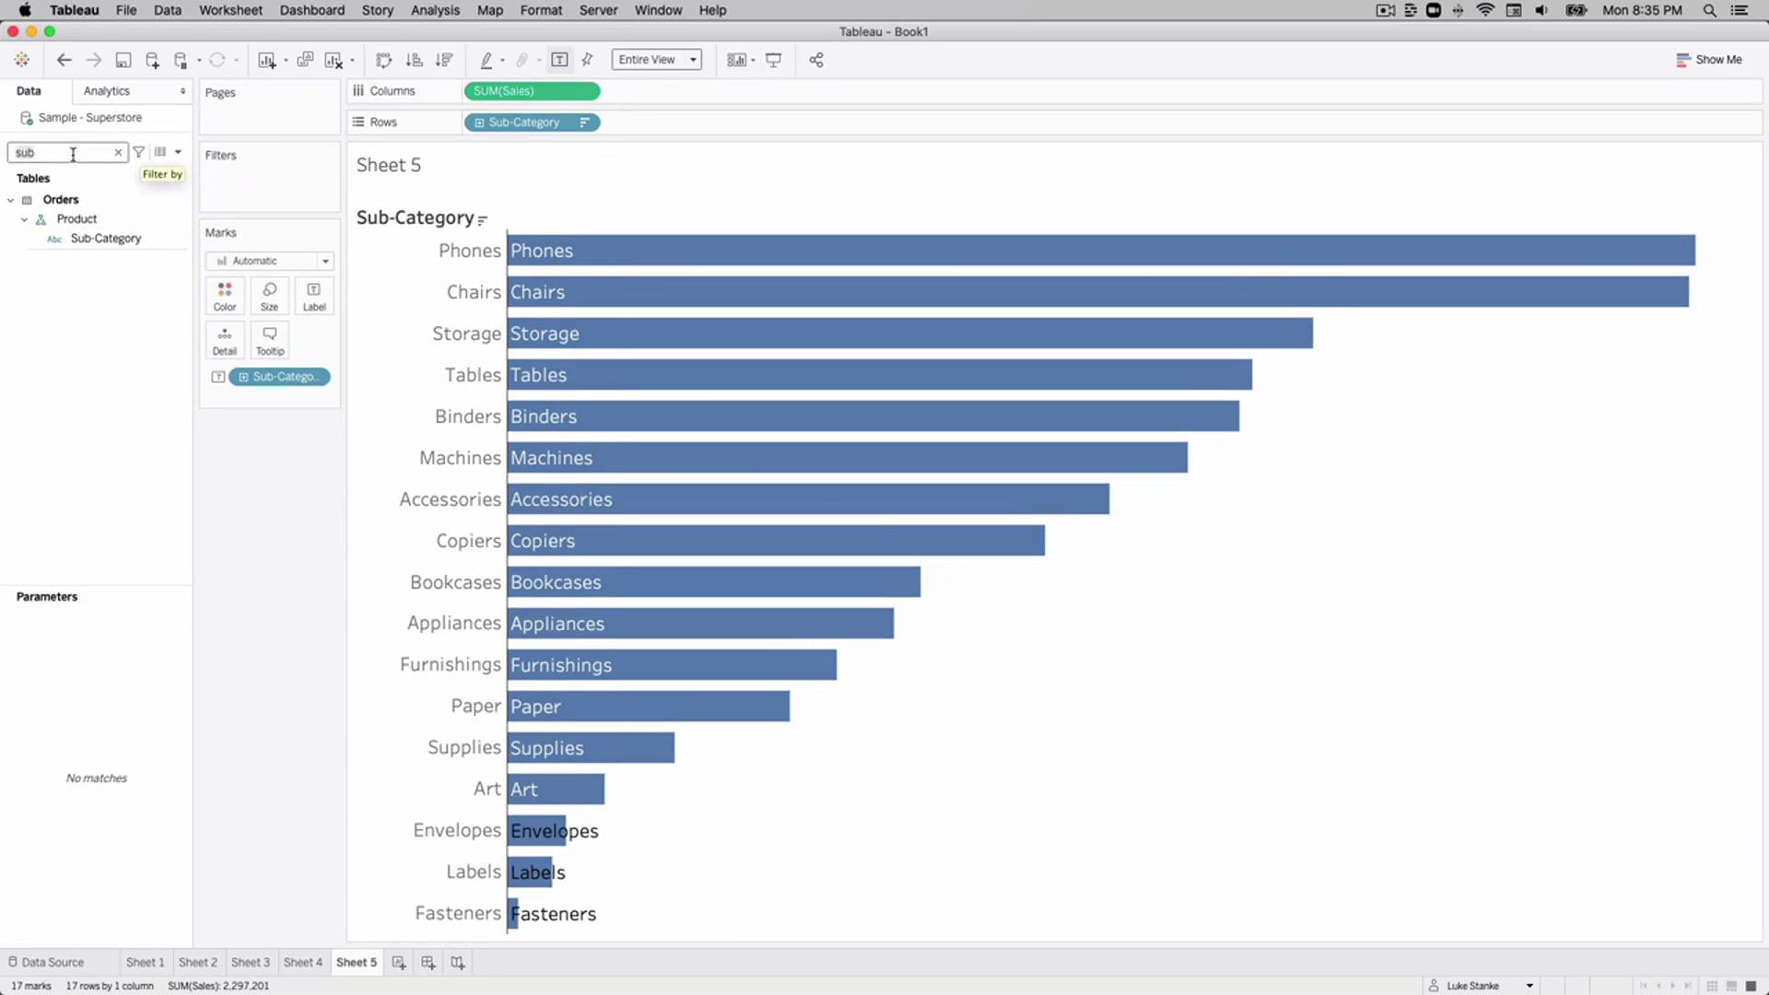
{"action": "type", "text": "sa"}
{"action": "left_click_drag", "start_coordinate": [70, 233], "coordinate": [311, 293]}
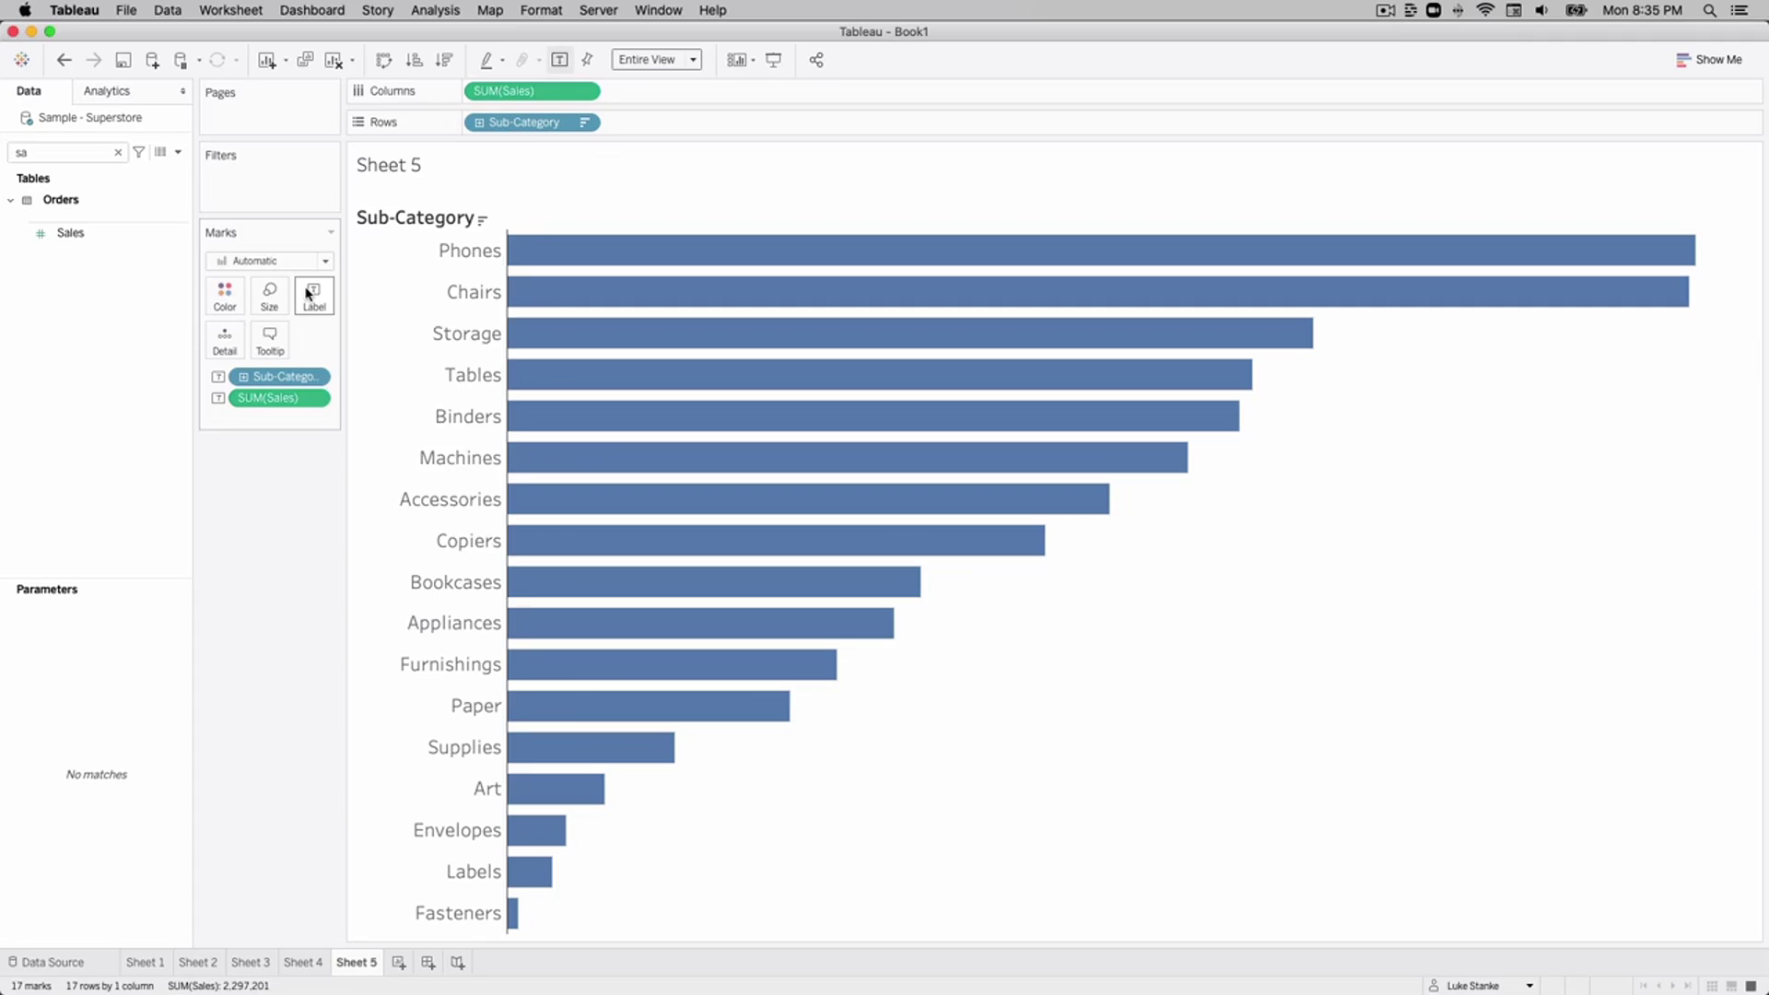
Edit the label text to '<Sub-Category> || <SUM(Sales)>', e.g. 'Phones || 330,007'.
{"action": "left_click", "coordinate": [314, 295]}
{"action": "left_click", "coordinate": [491, 391]}
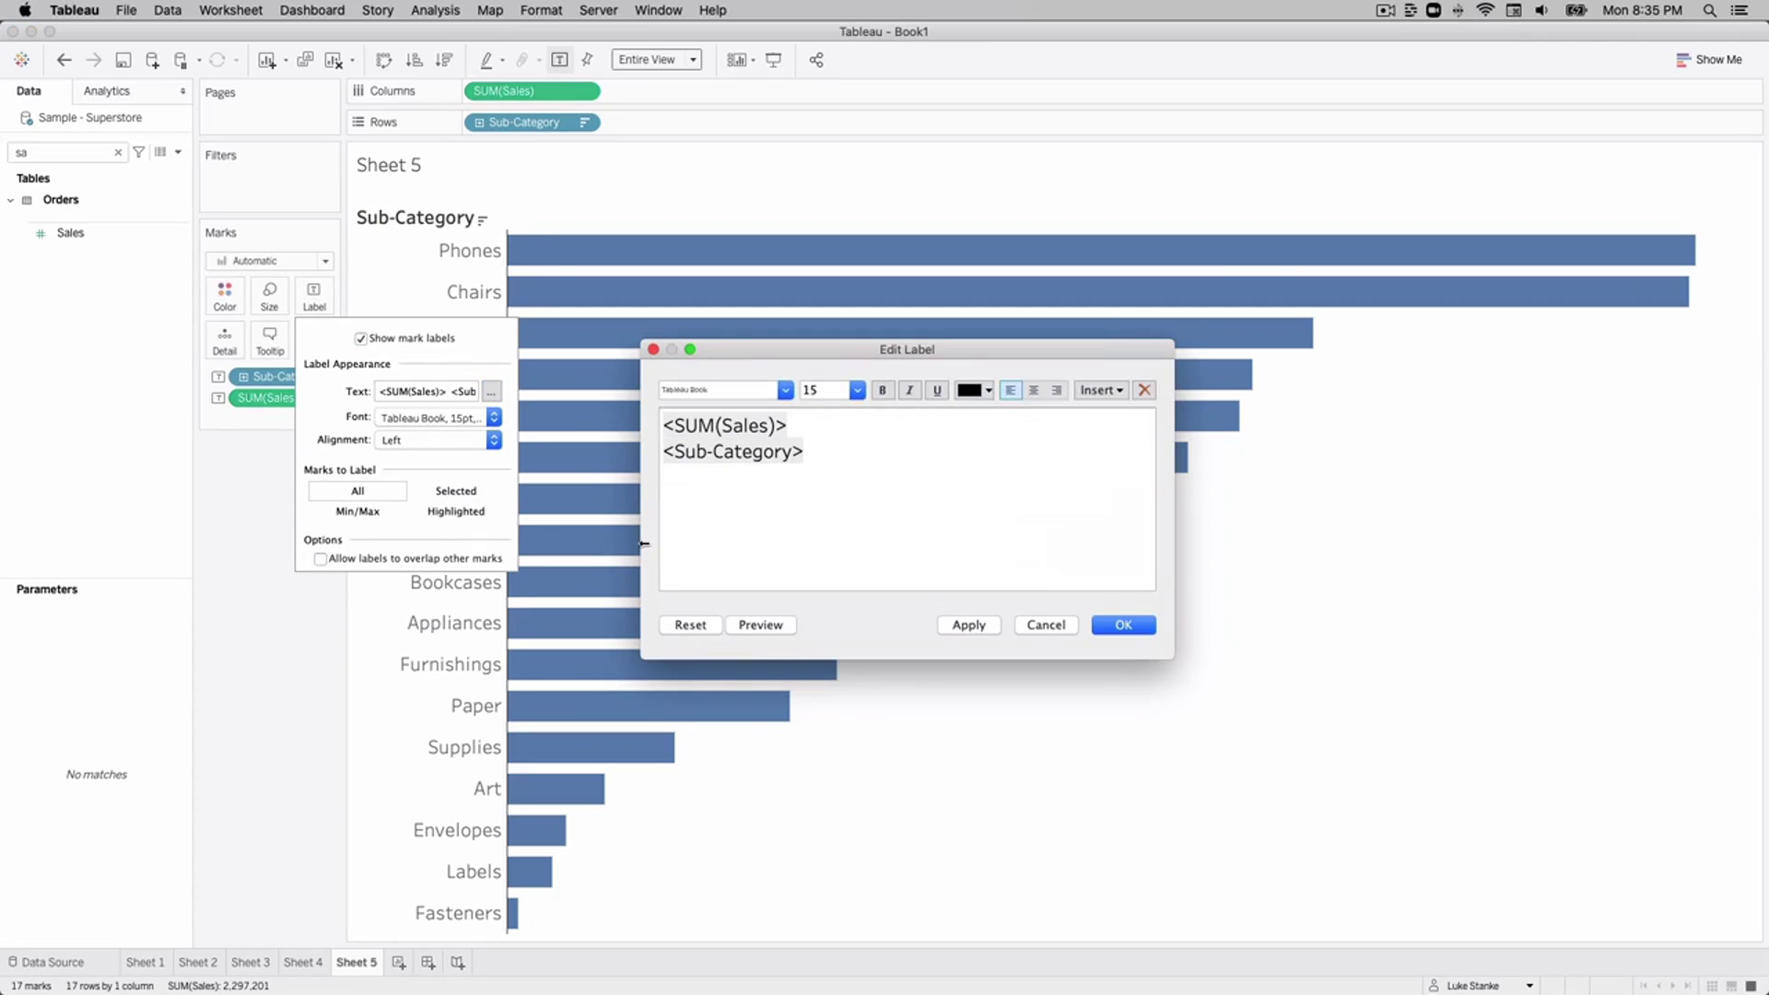
{"action": "double_click", "coordinate": [673, 452]}
{"action": "key", "text": "super+c"}
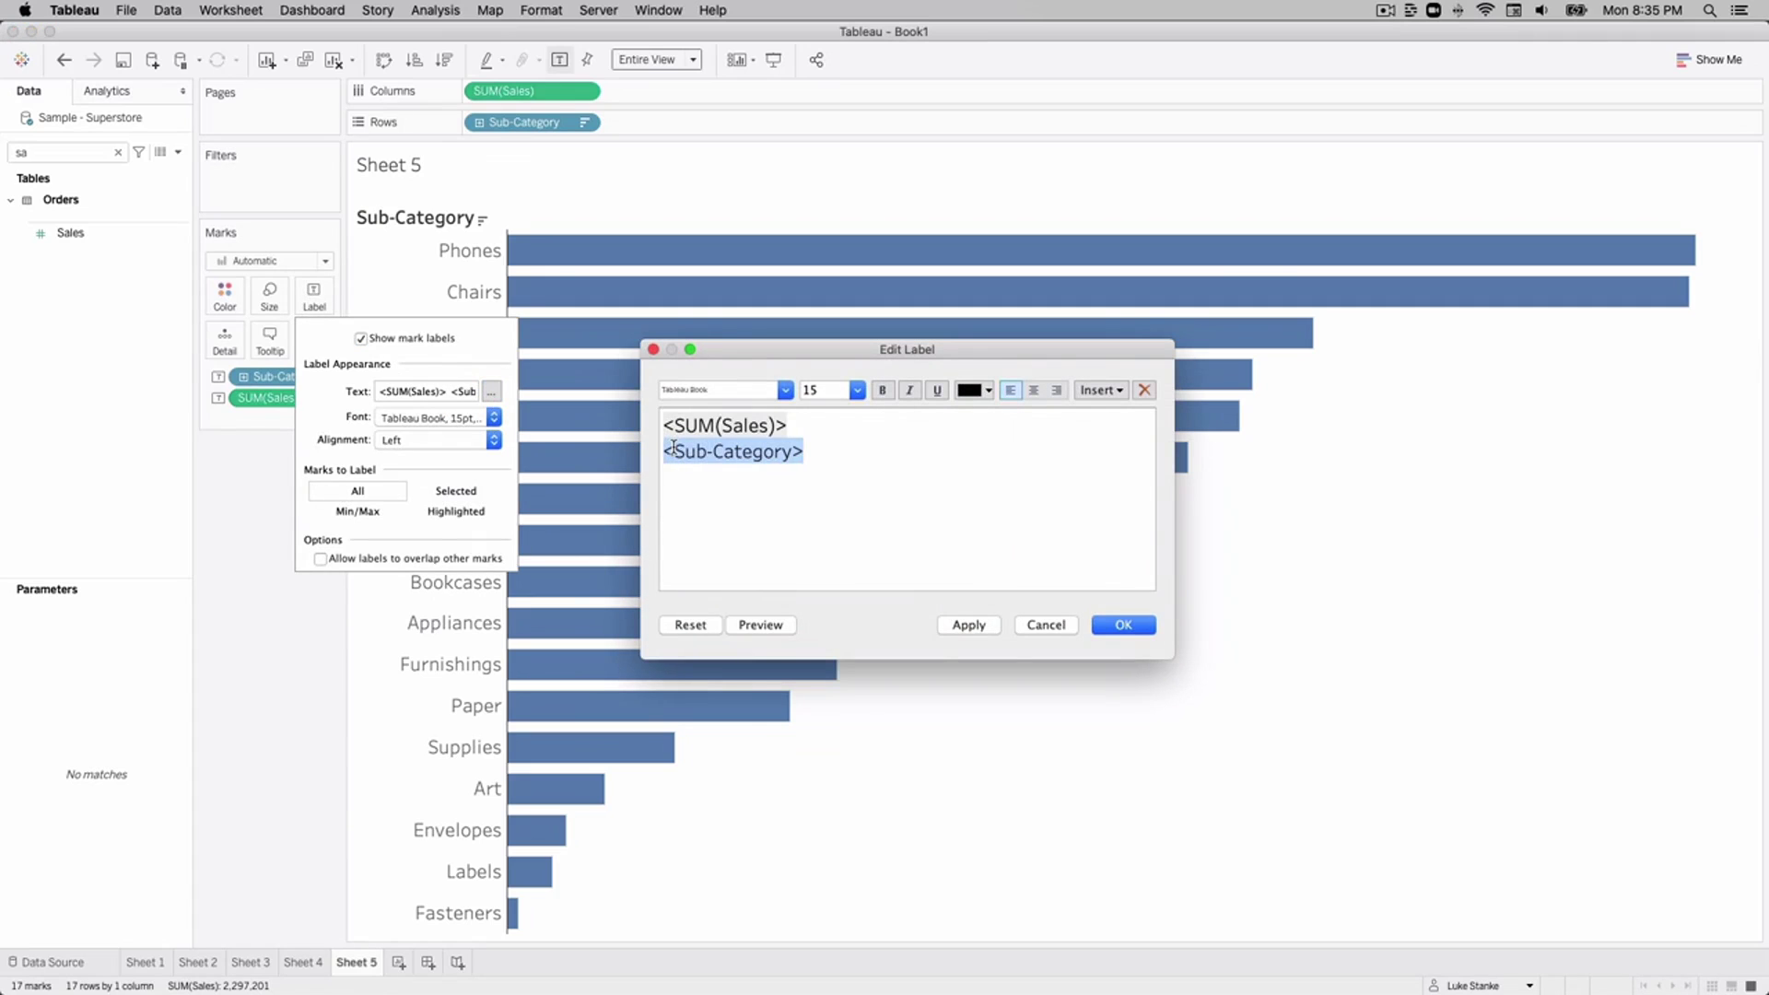
{"action": "key", "text": "BackSpace"}
{"action": "key", "text": "BackSpace"}
{"action": "key", "text": "super+v"}
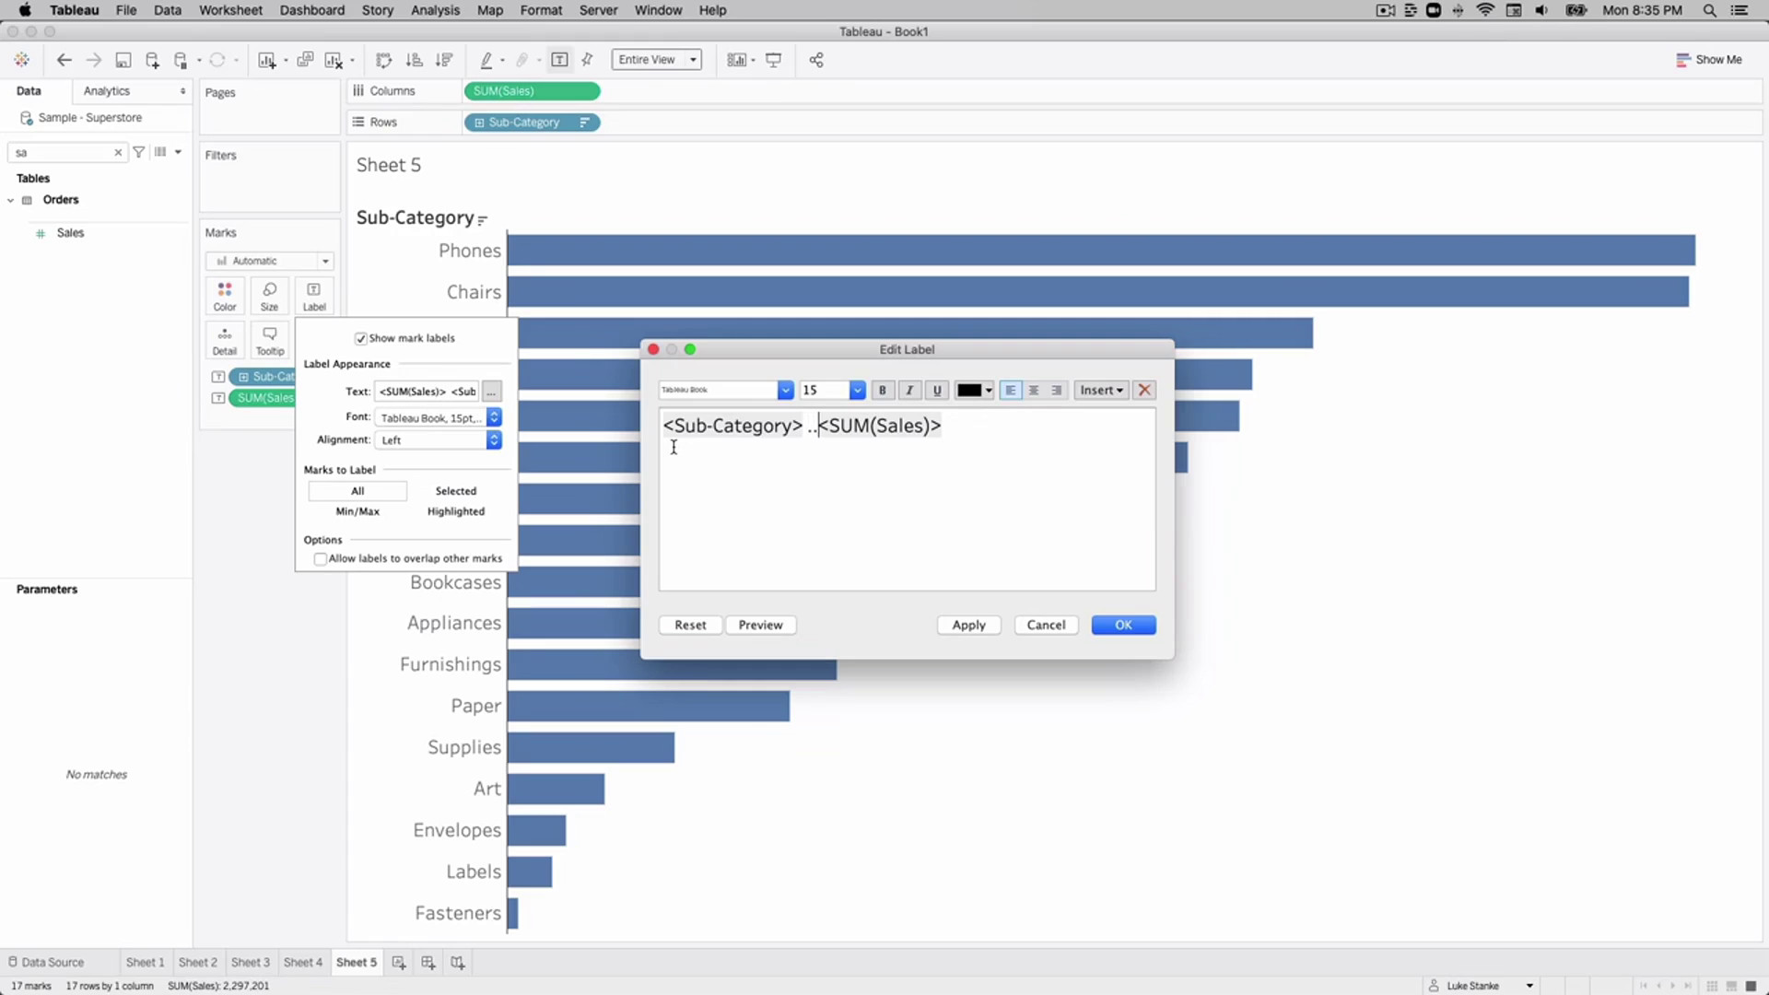
{"action": "type", "text": "||"}
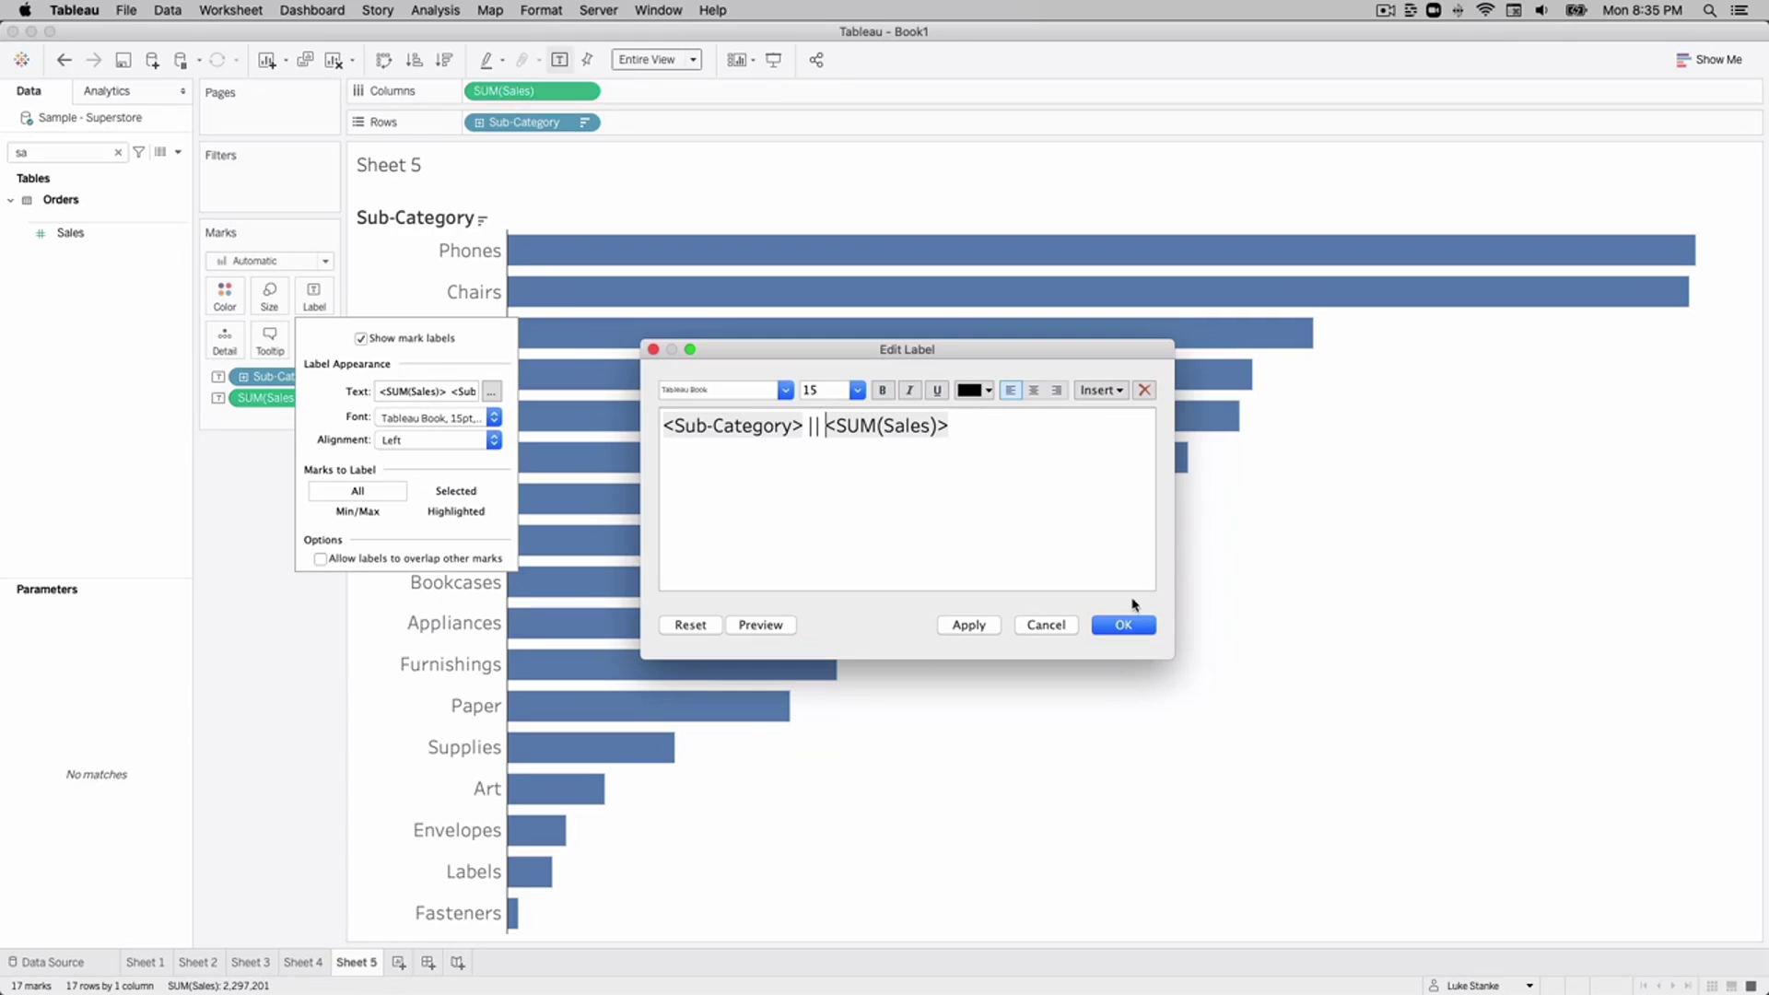
{"action": "left_click", "coordinate": [1122, 627]}
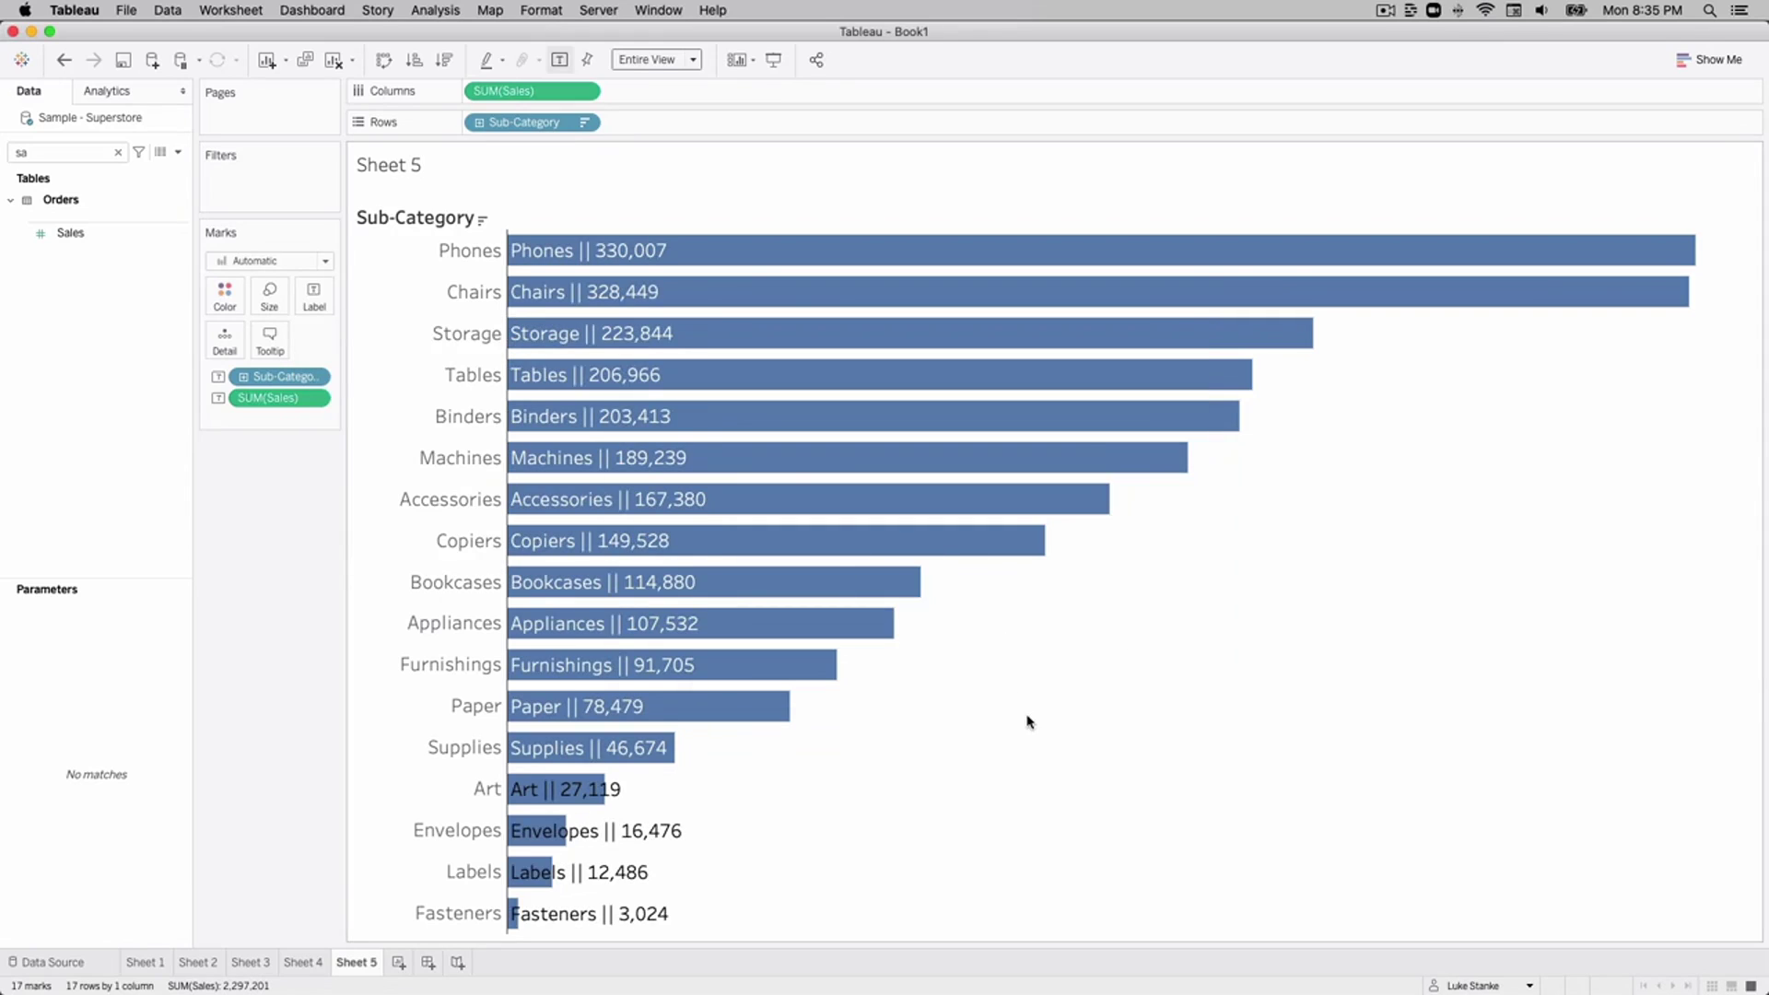
Turn off Show Header for Sub-Category so the row headers disappear.
{"action": "mouse_move", "coordinate": [572, 244]}
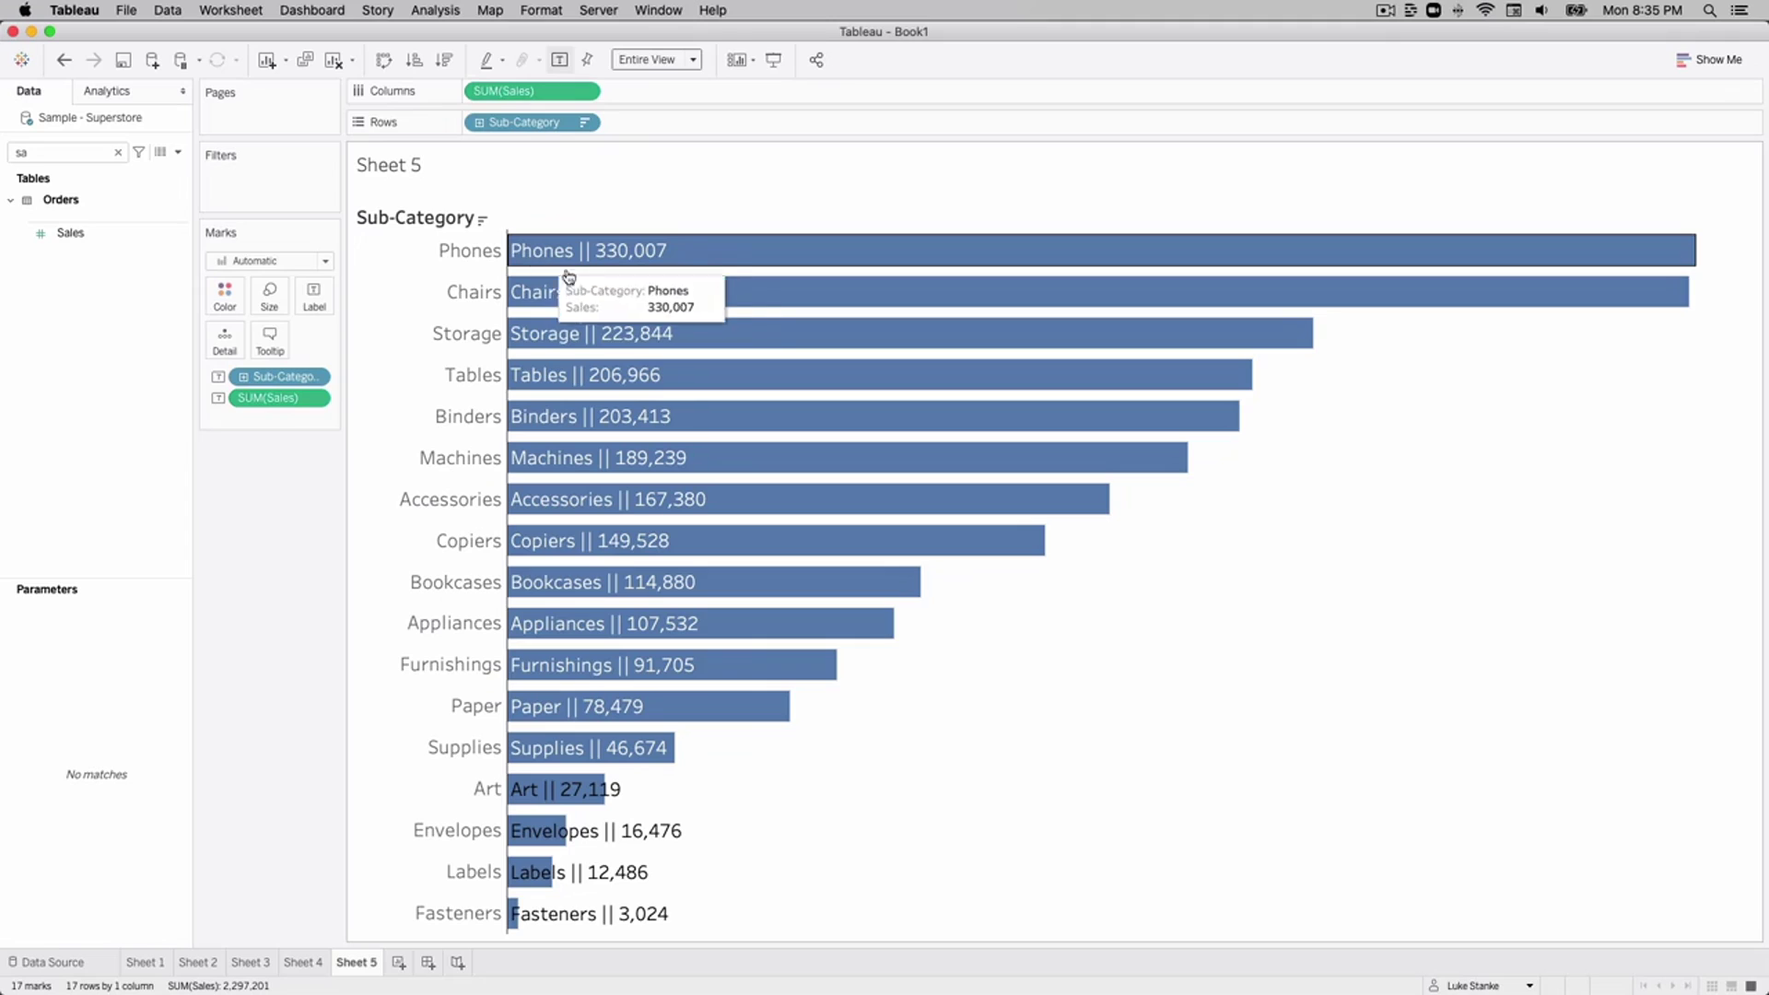
{"action": "left_click", "coordinate": [463, 259]}
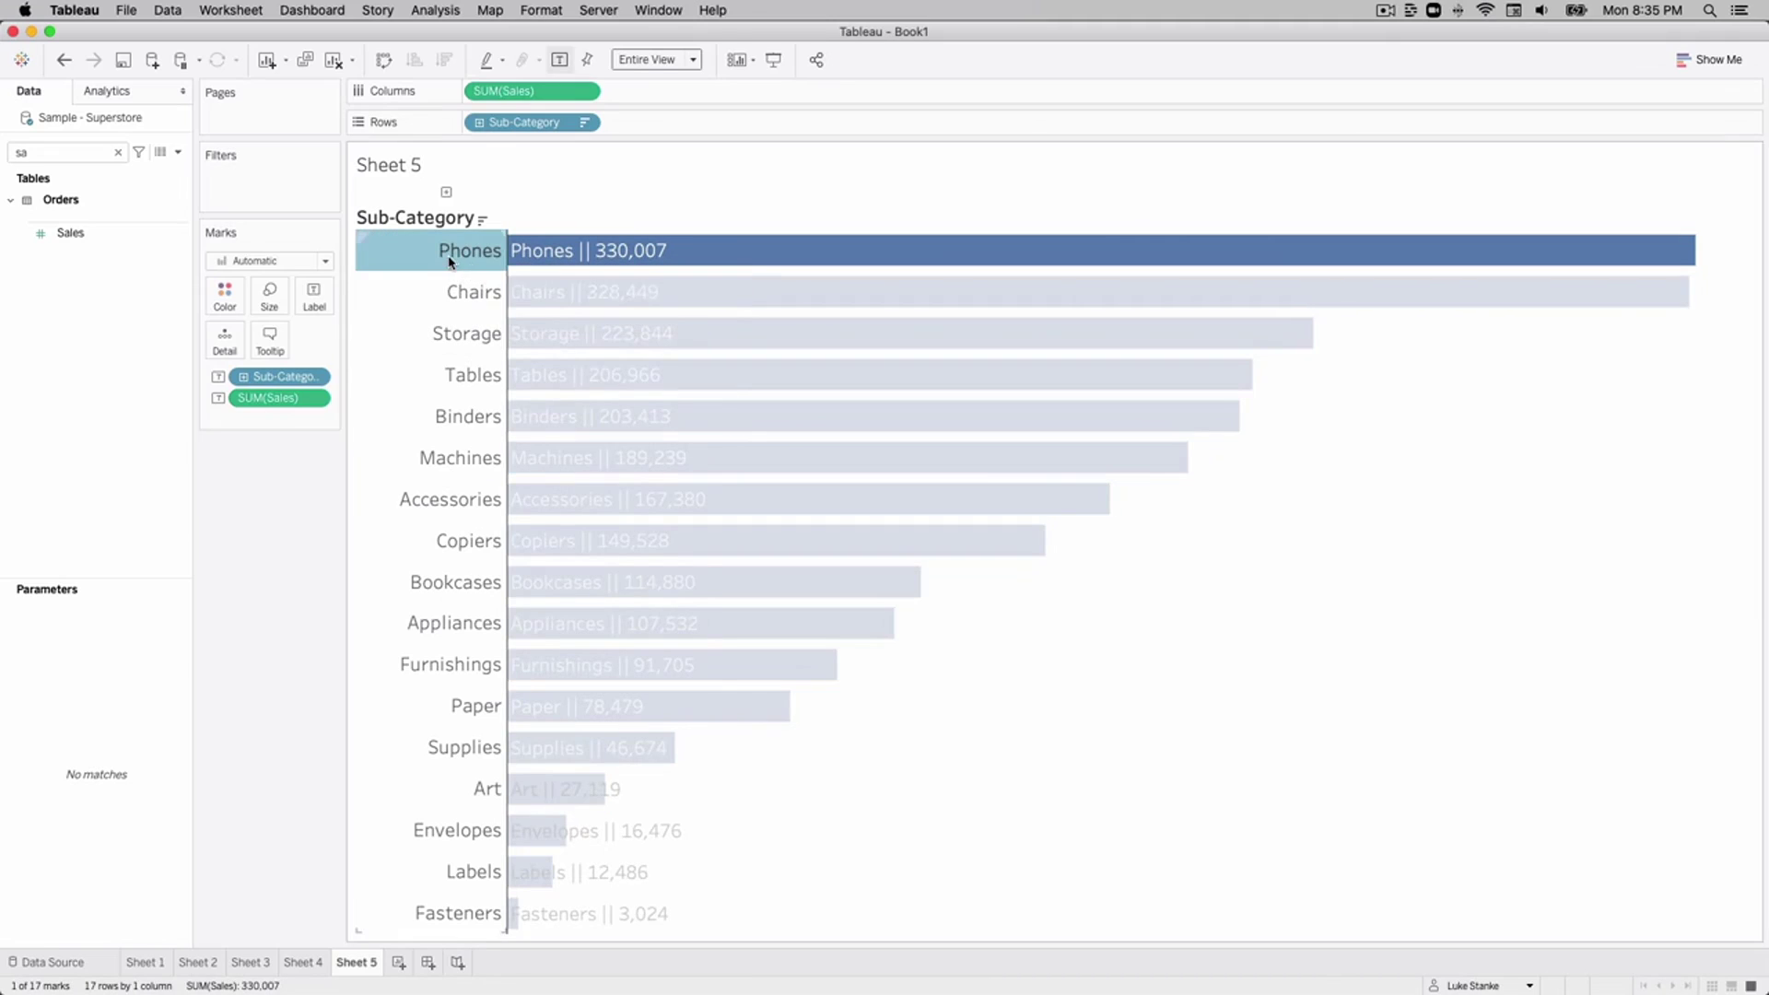
{"action": "right_click", "coordinate": [523, 121]}
{"action": "left_click", "coordinate": [566, 259]}
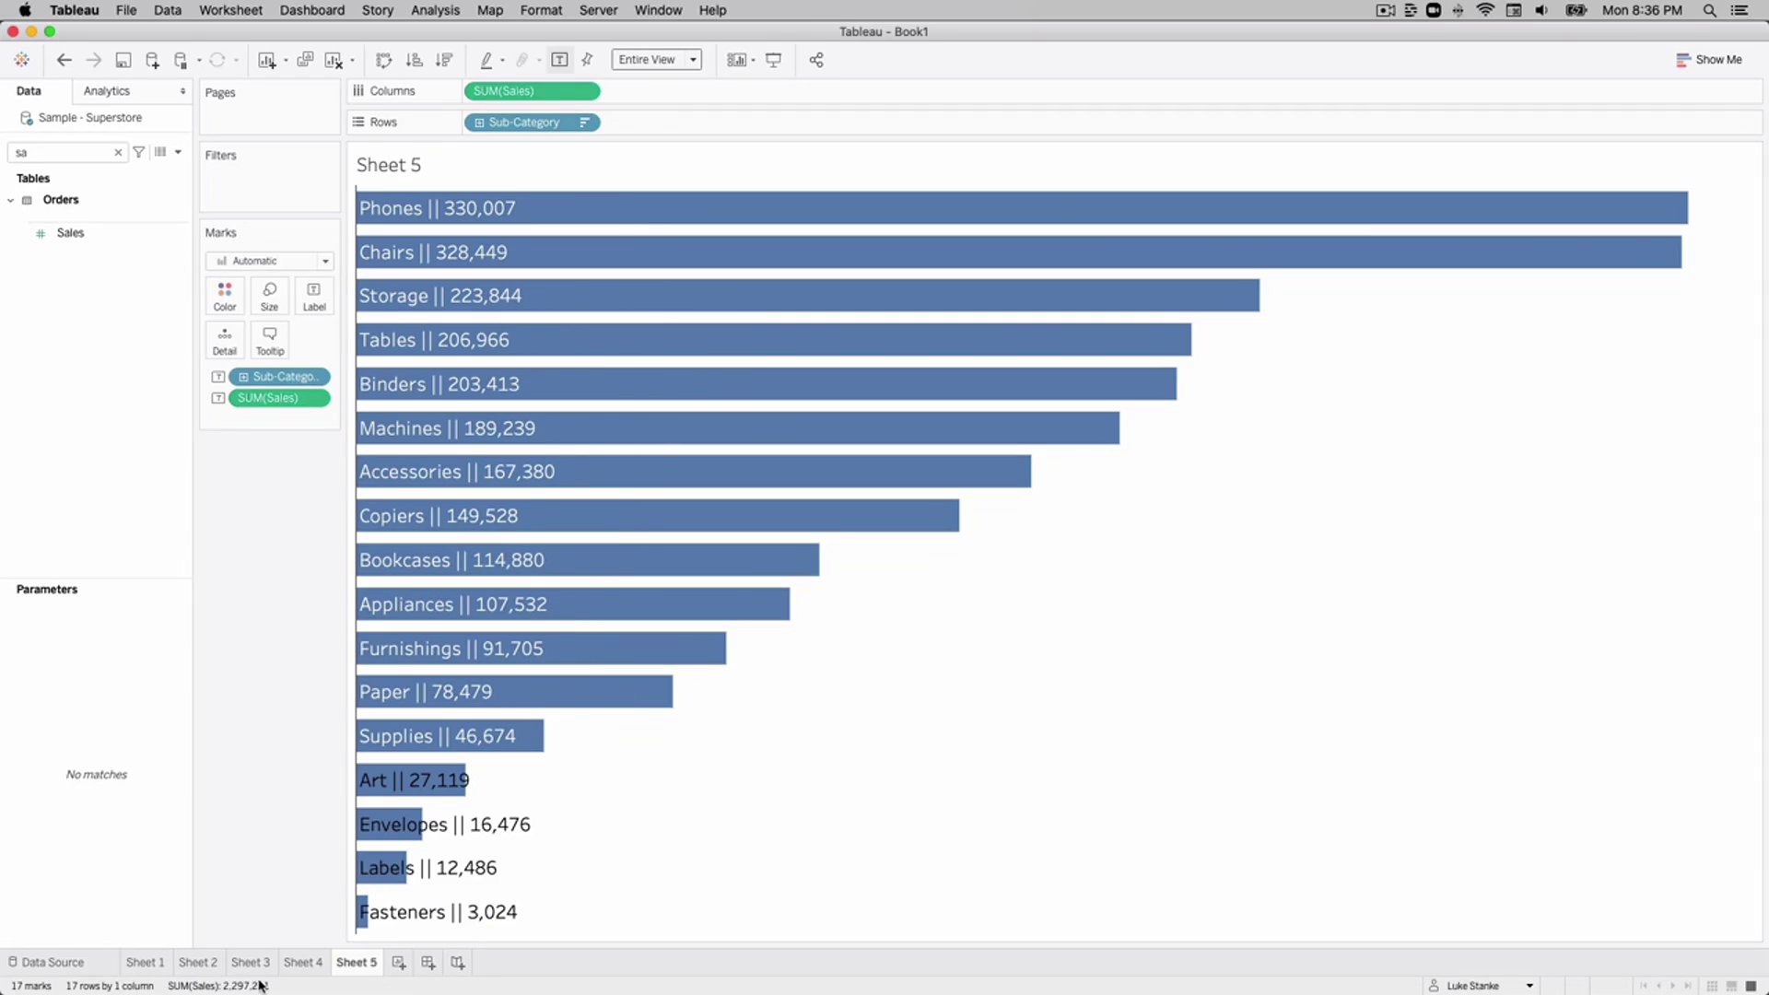
Set the bar border colour to None.
{"action": "mouse_move", "coordinate": [314, 977]}
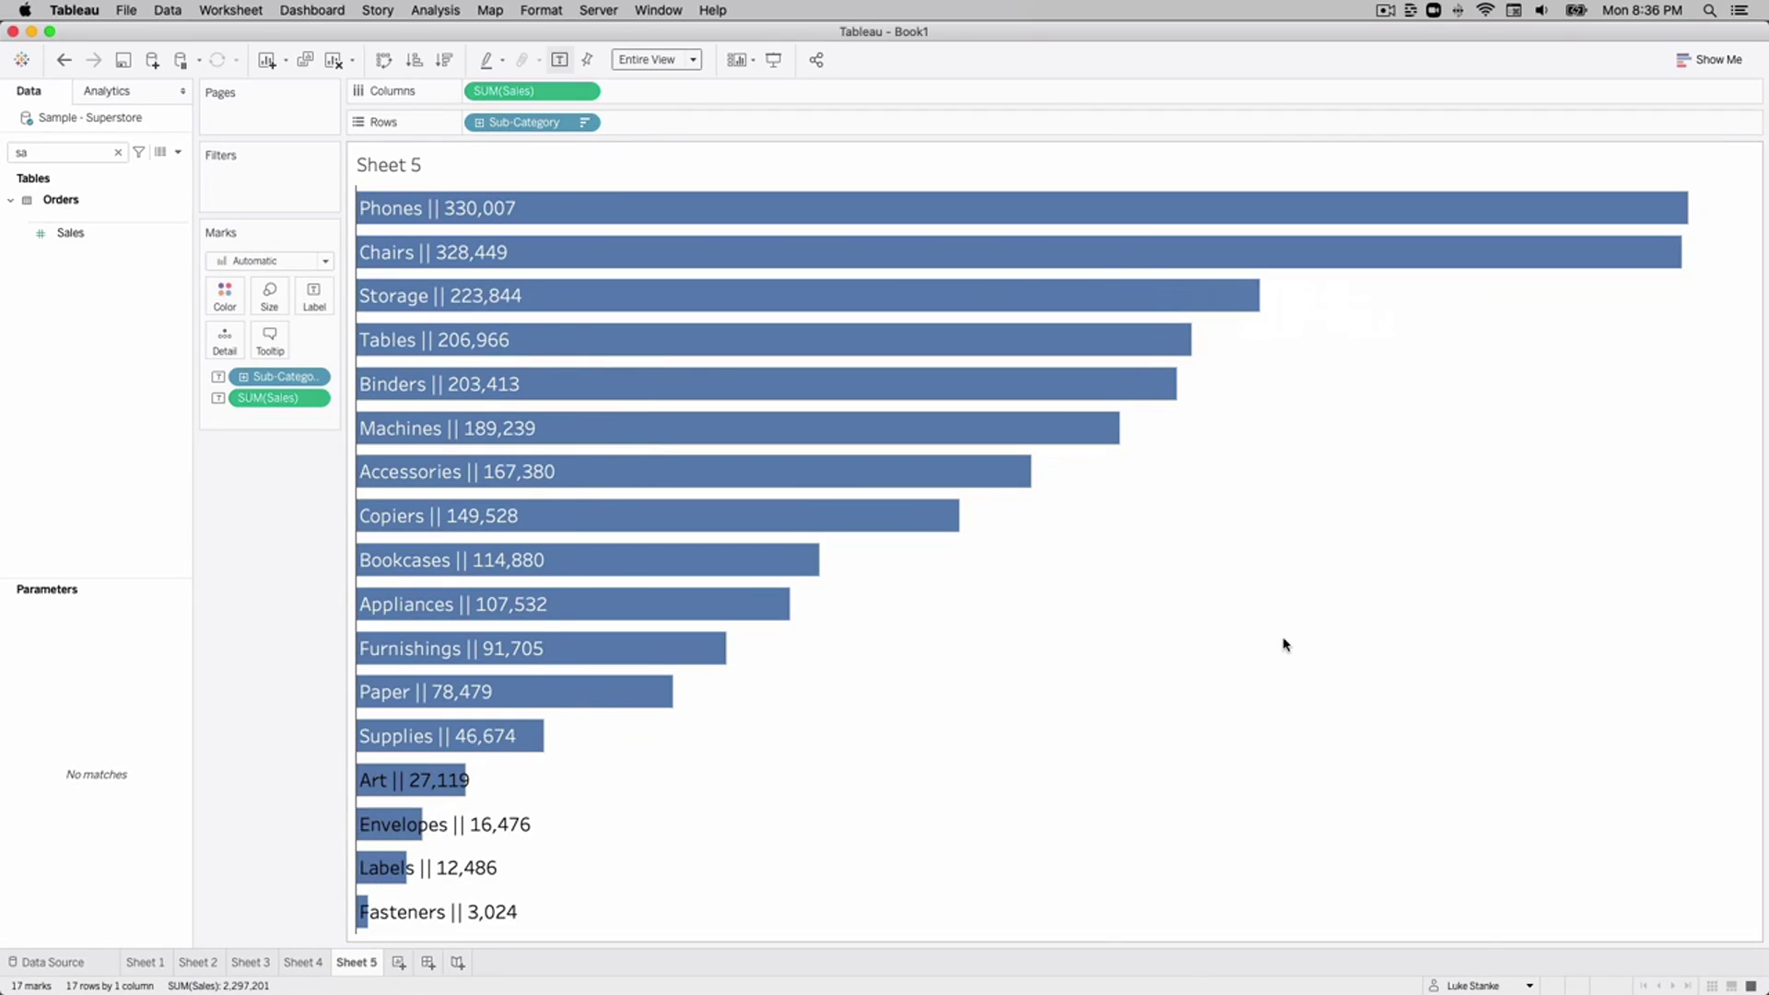
{"action": "left_click", "coordinate": [224, 296]}
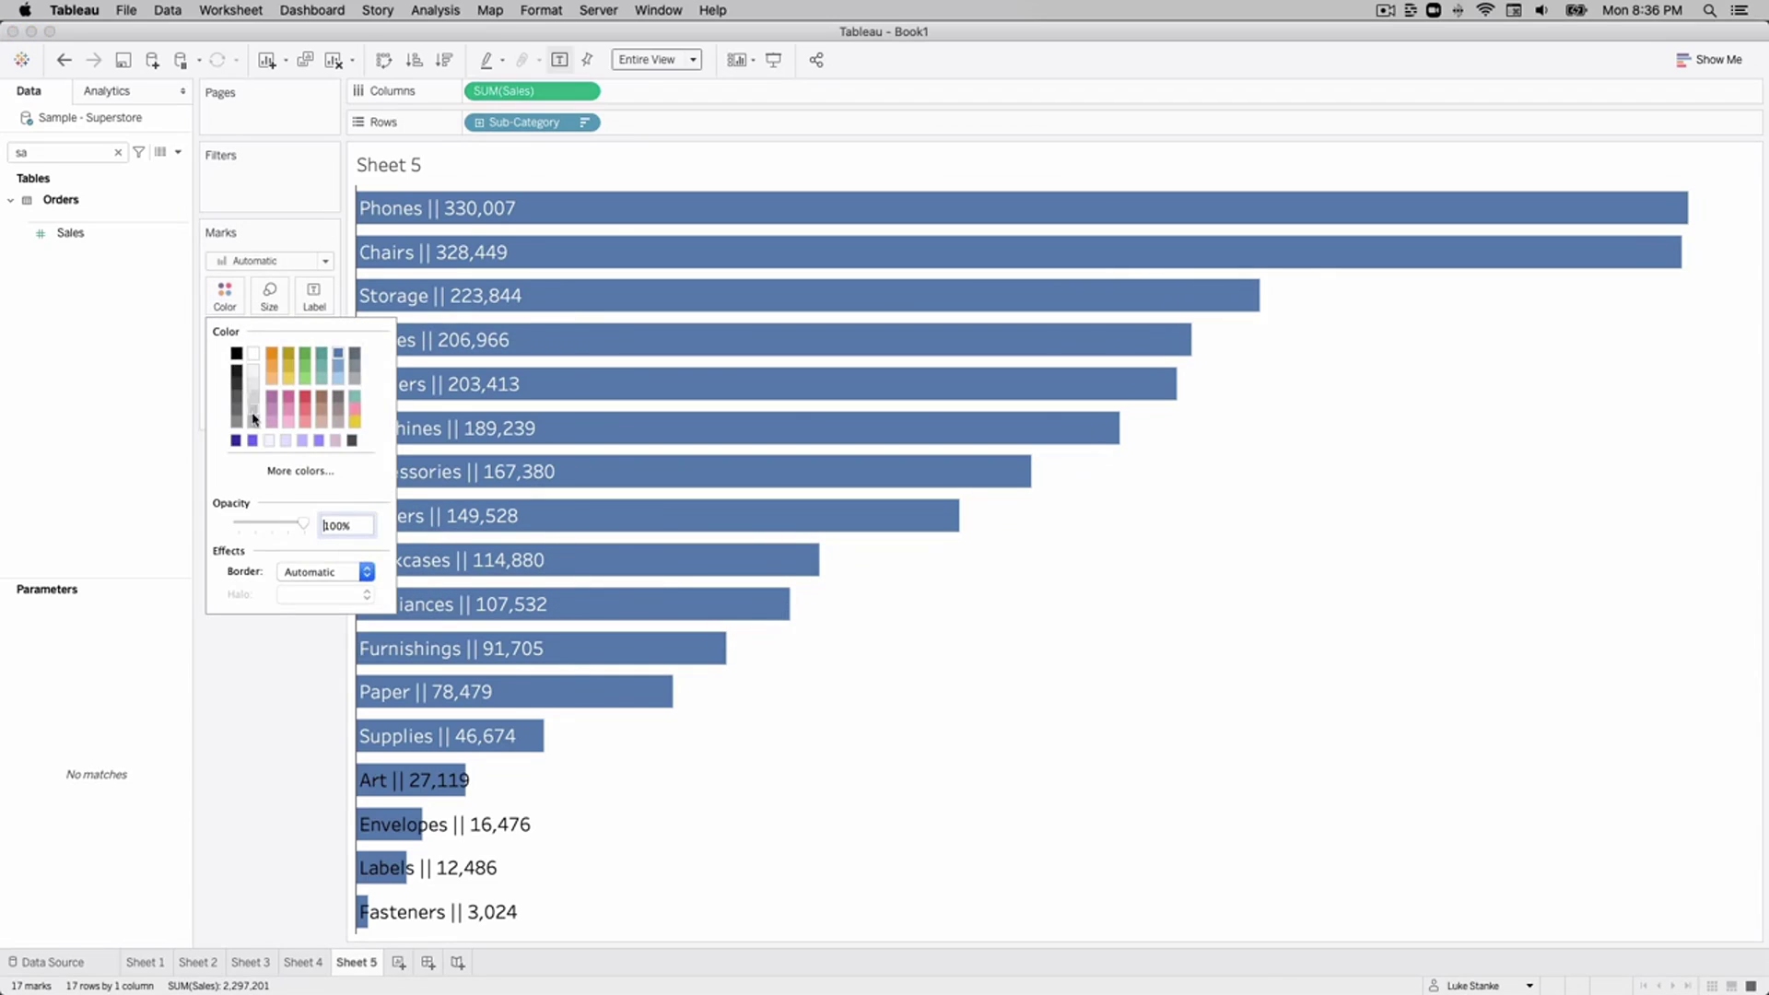
{"action": "left_click", "coordinate": [310, 573]}
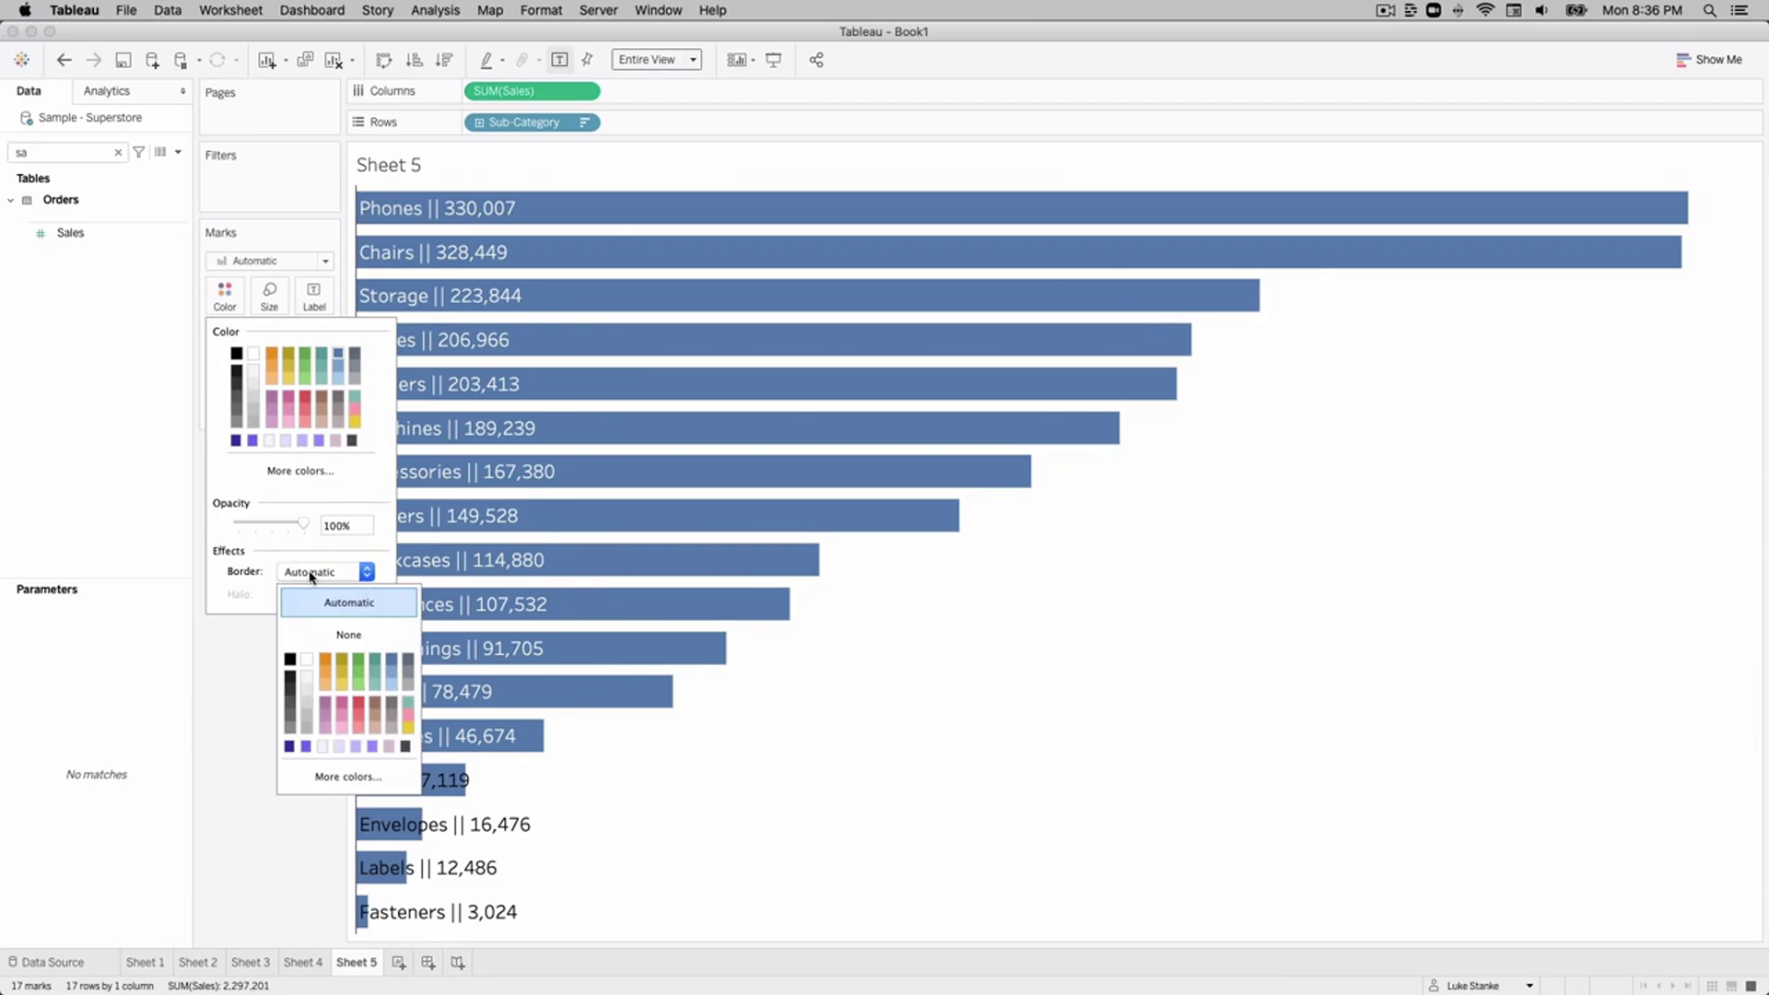
{"action": "left_click", "coordinate": [314, 638]}
{"action": "left_click", "coordinate": [208, 796]}
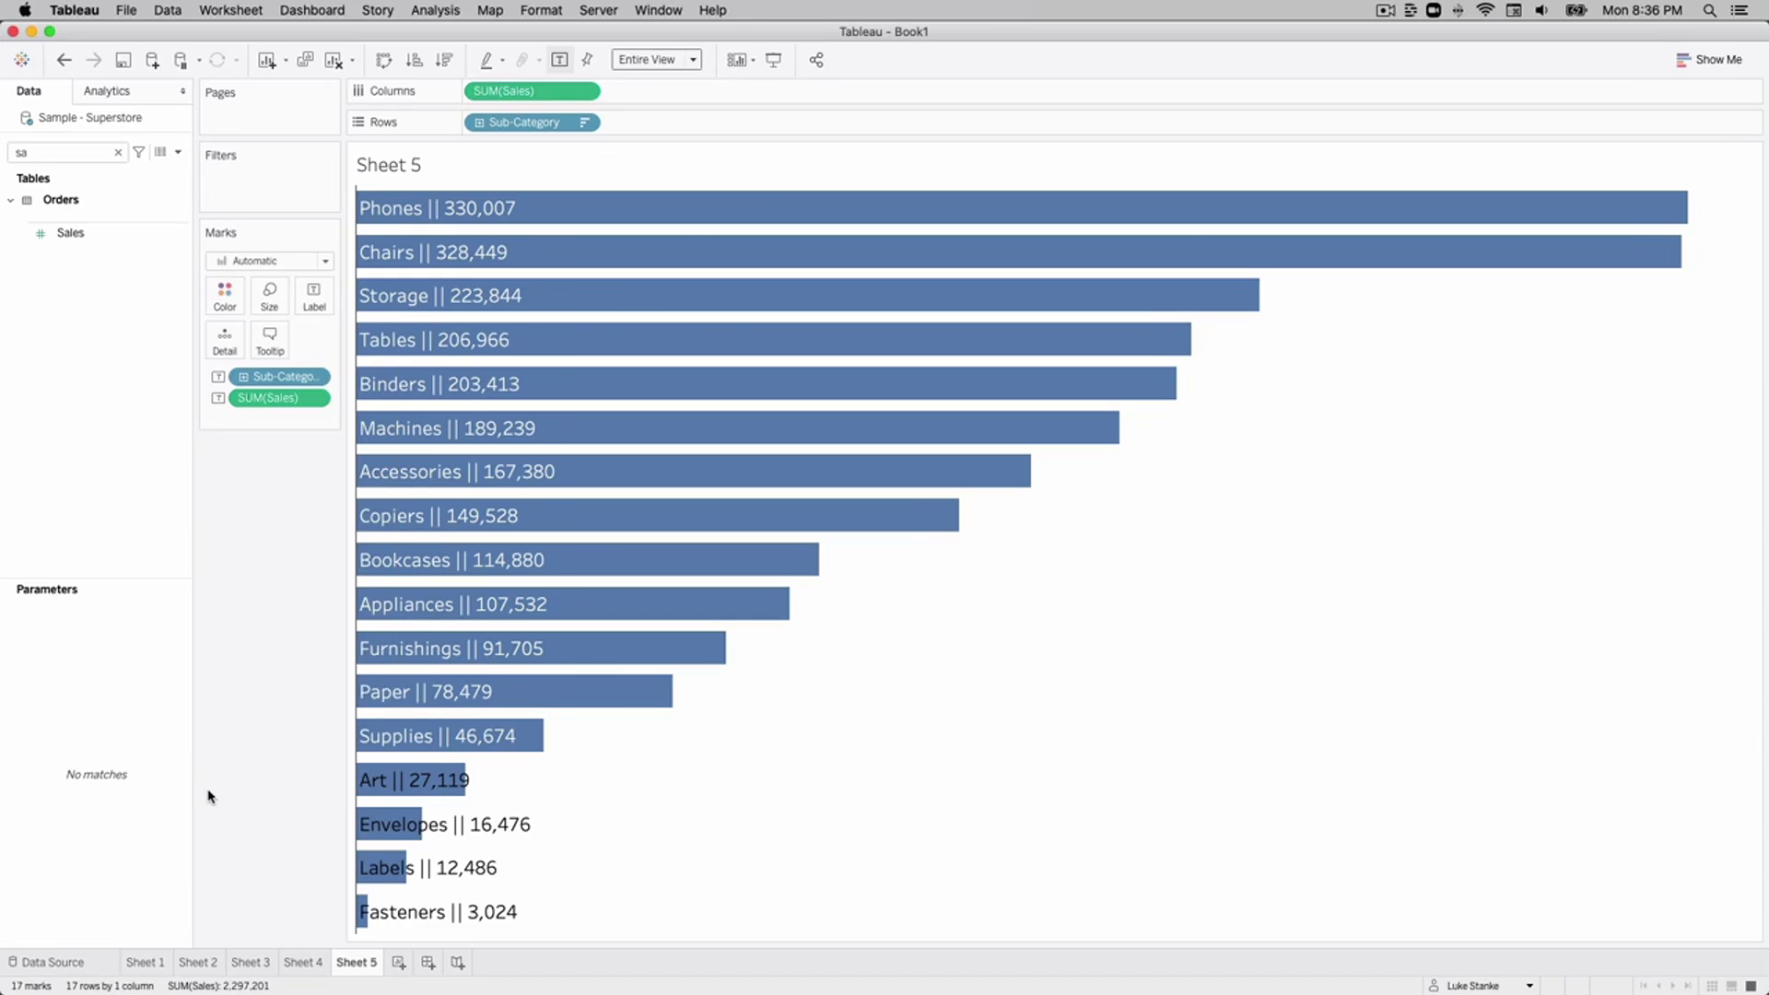
Duplicate Sheet 3, move the copy to the end of the tabs, and rename it Sheet 6.
{"action": "right_click", "coordinate": [369, 966]}
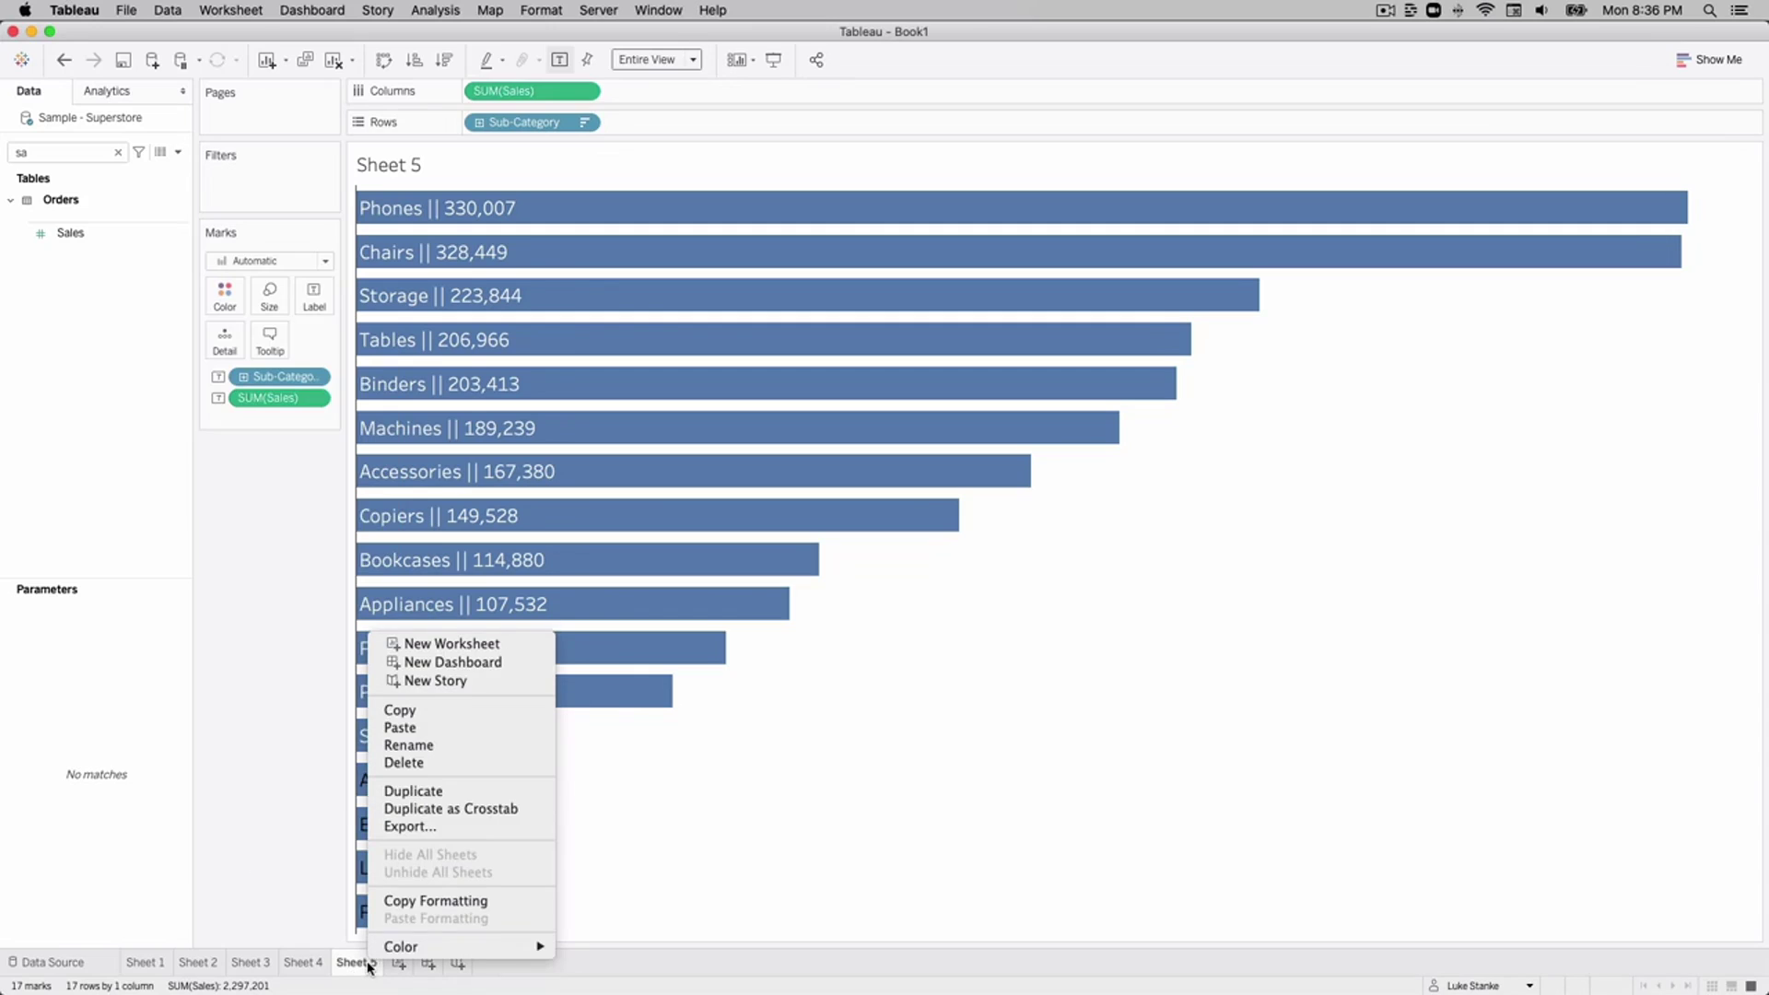
{"action": "right_click", "coordinate": [263, 965]}
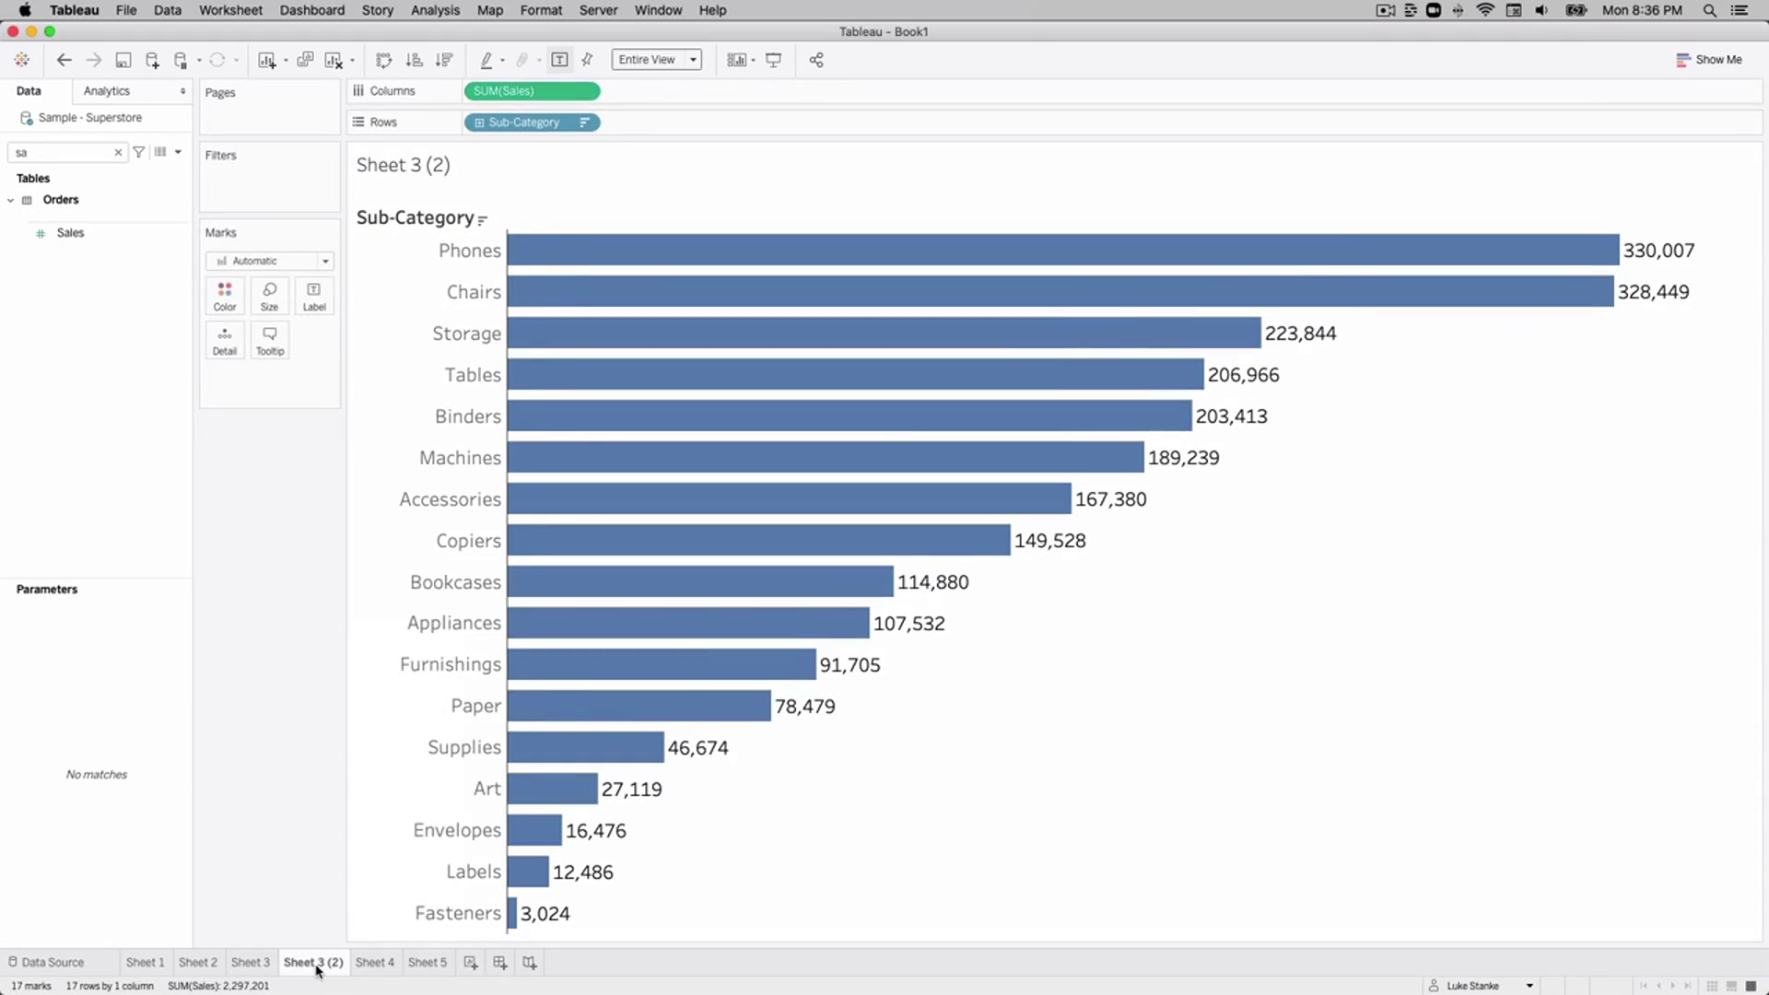
{"action": "left_click_drag", "start_coordinate": [313, 964], "coordinate": [453, 968]}
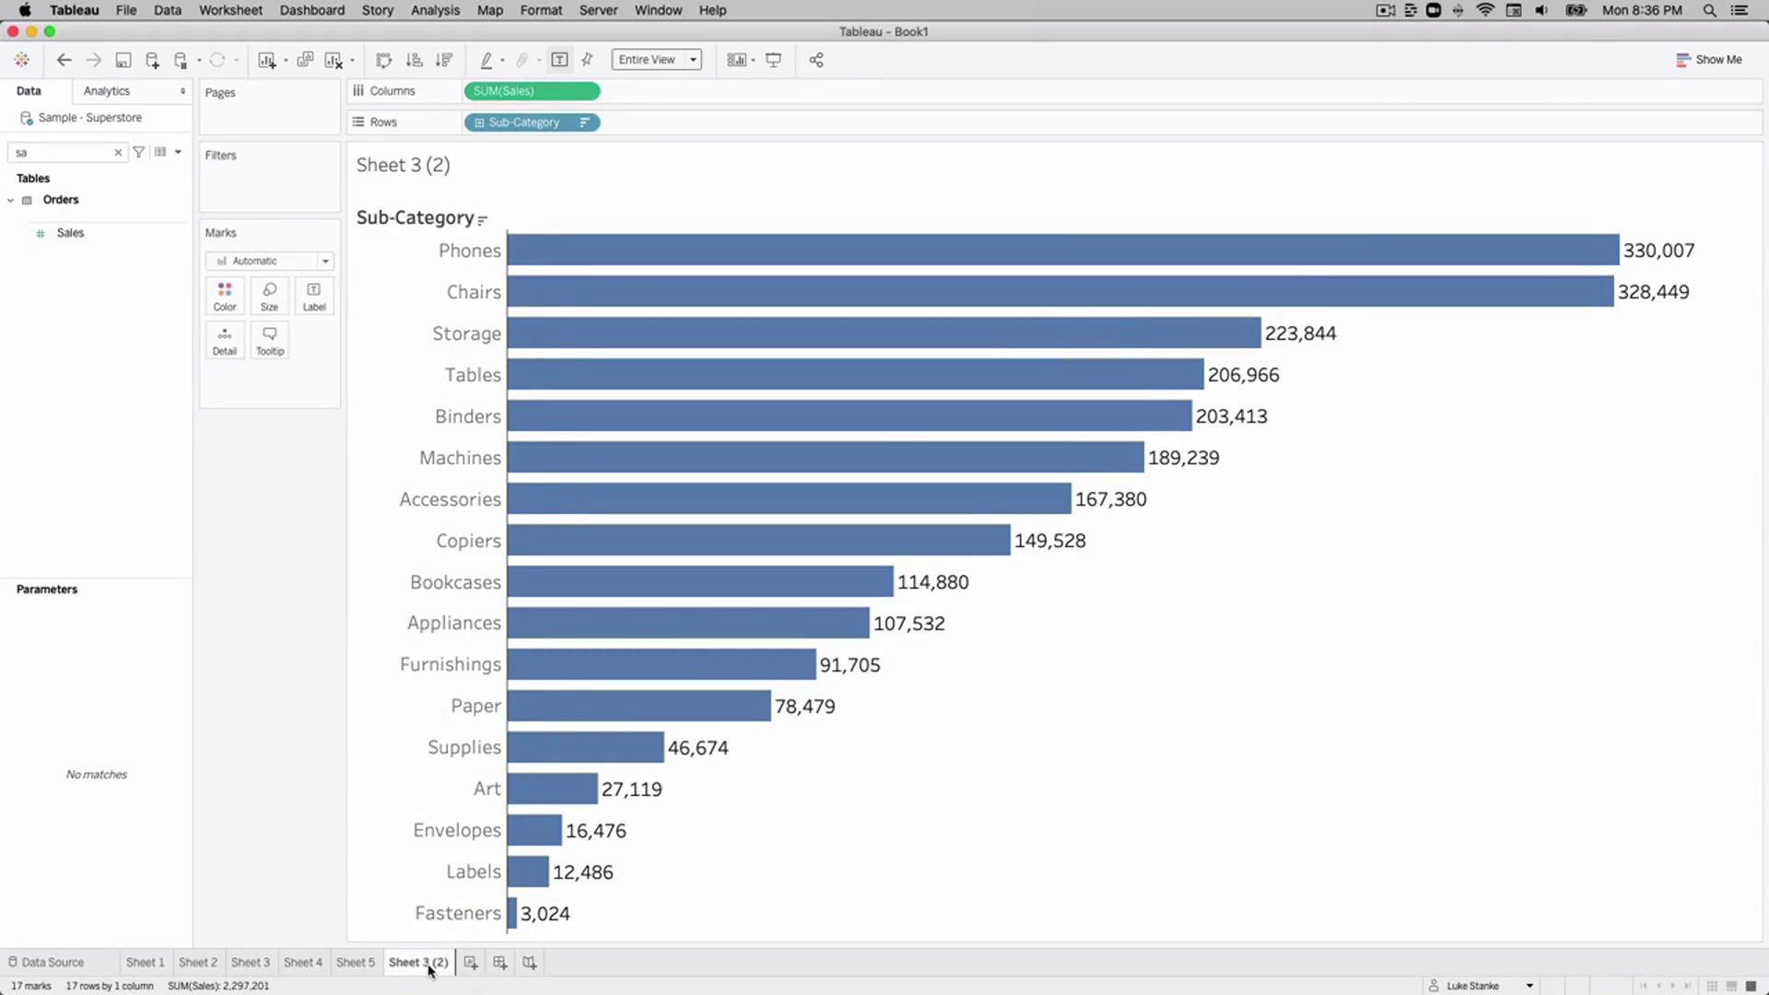
{"action": "double_click", "coordinate": [430, 962]}
{"action": "key", "text": "BackSpace"}
{"action": "key", "text": "BackSpace"}
{"action": "key", "text": "BackSpace"}
{"action": "key", "text": "BackSpace"}
{"action": "key", "text": "BackSpace"}
{"action": "type", "text": "6"}
{"action": "key", "text": "Return"}
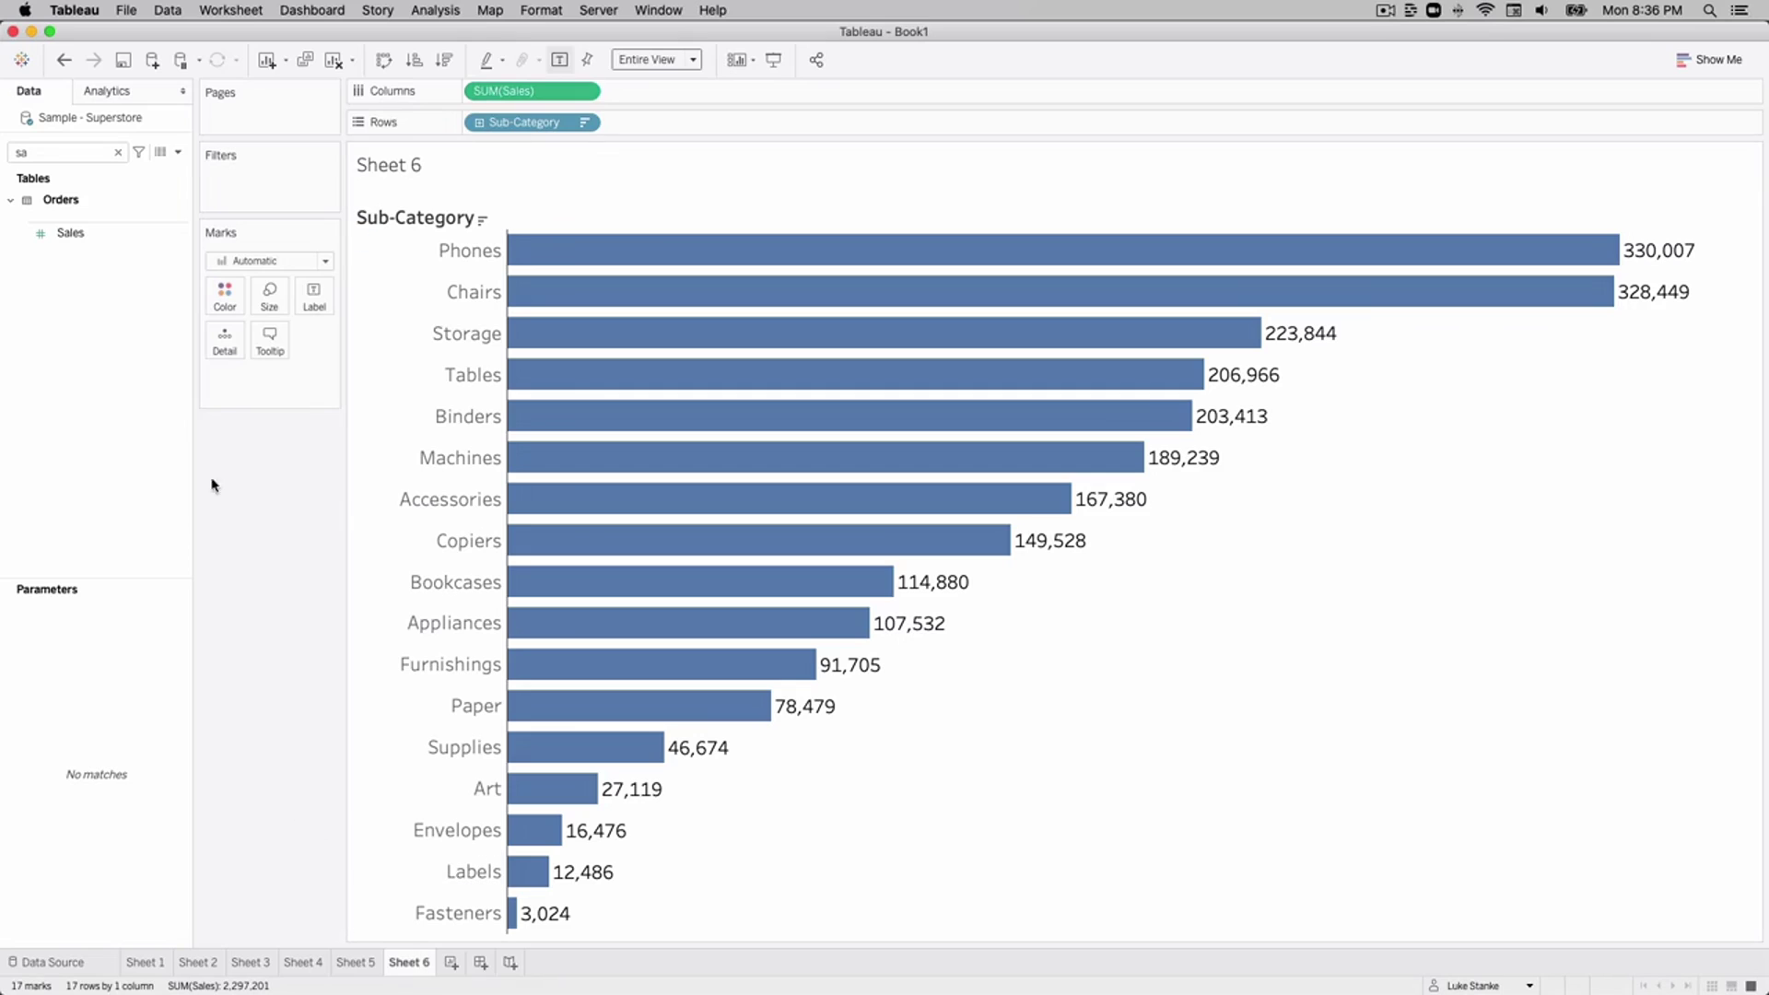
Give the bars a dark grey border.
{"action": "left_click", "coordinate": [224, 297]}
{"action": "left_click", "coordinate": [286, 574]}
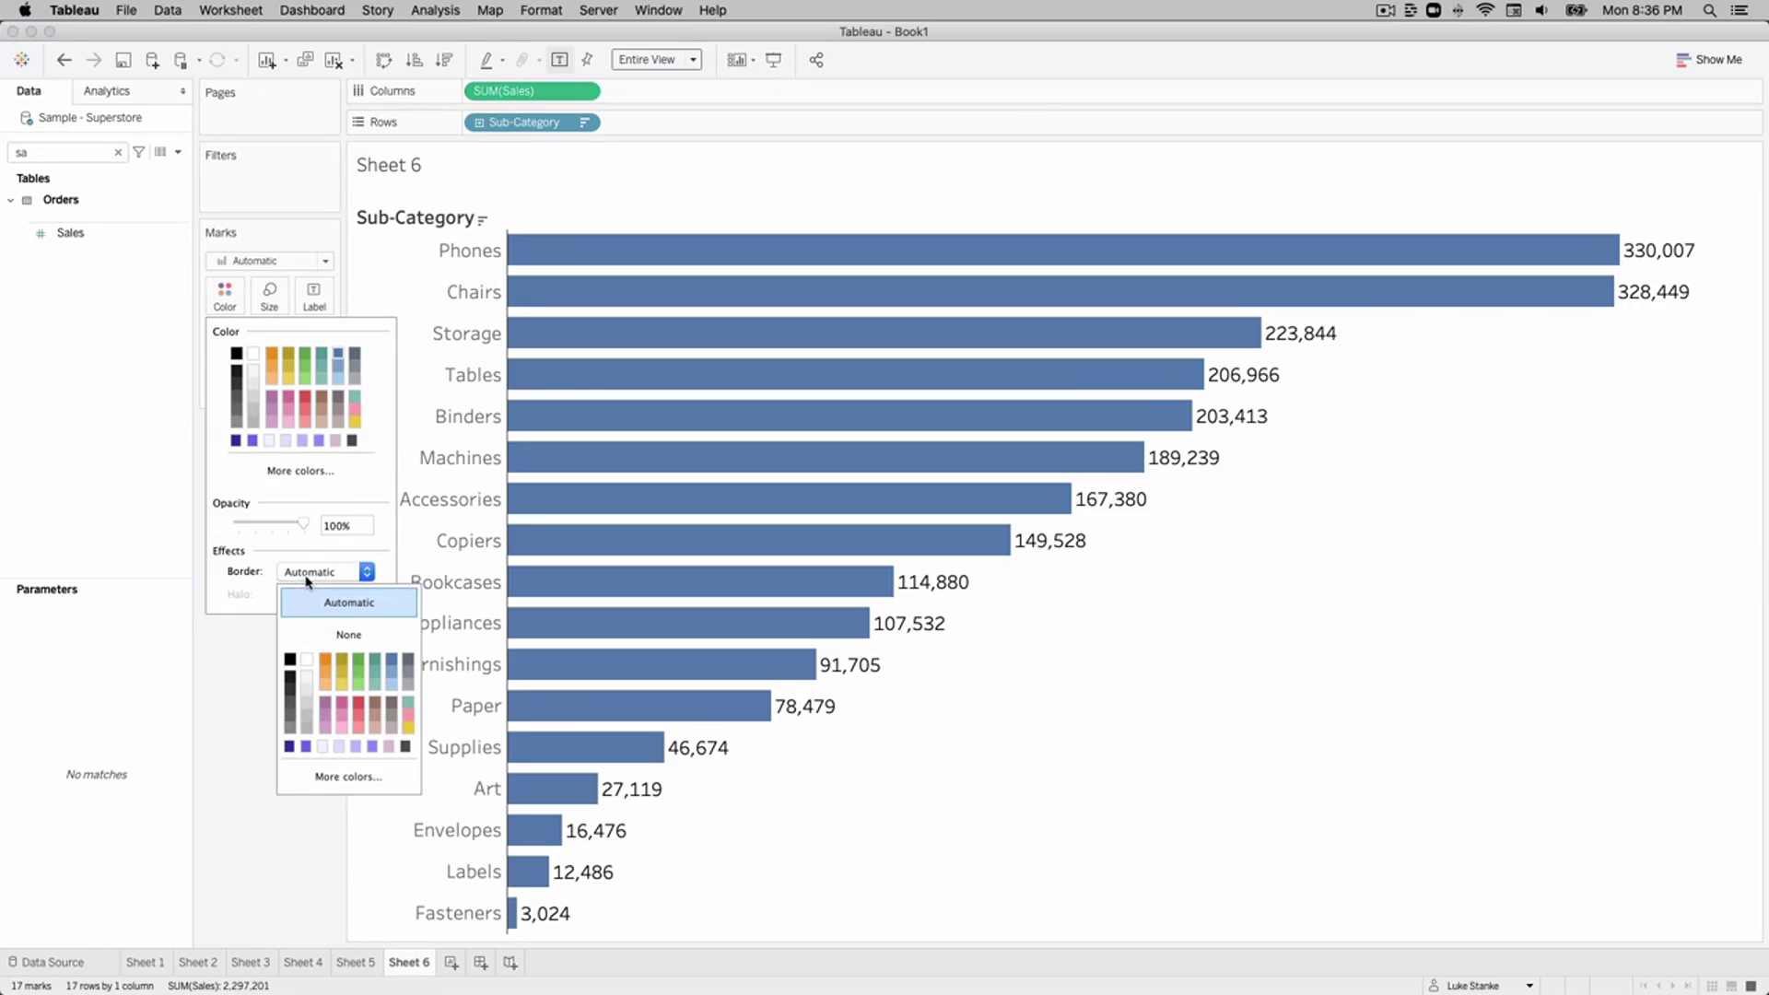
{"action": "left_click", "coordinate": [290, 679]}
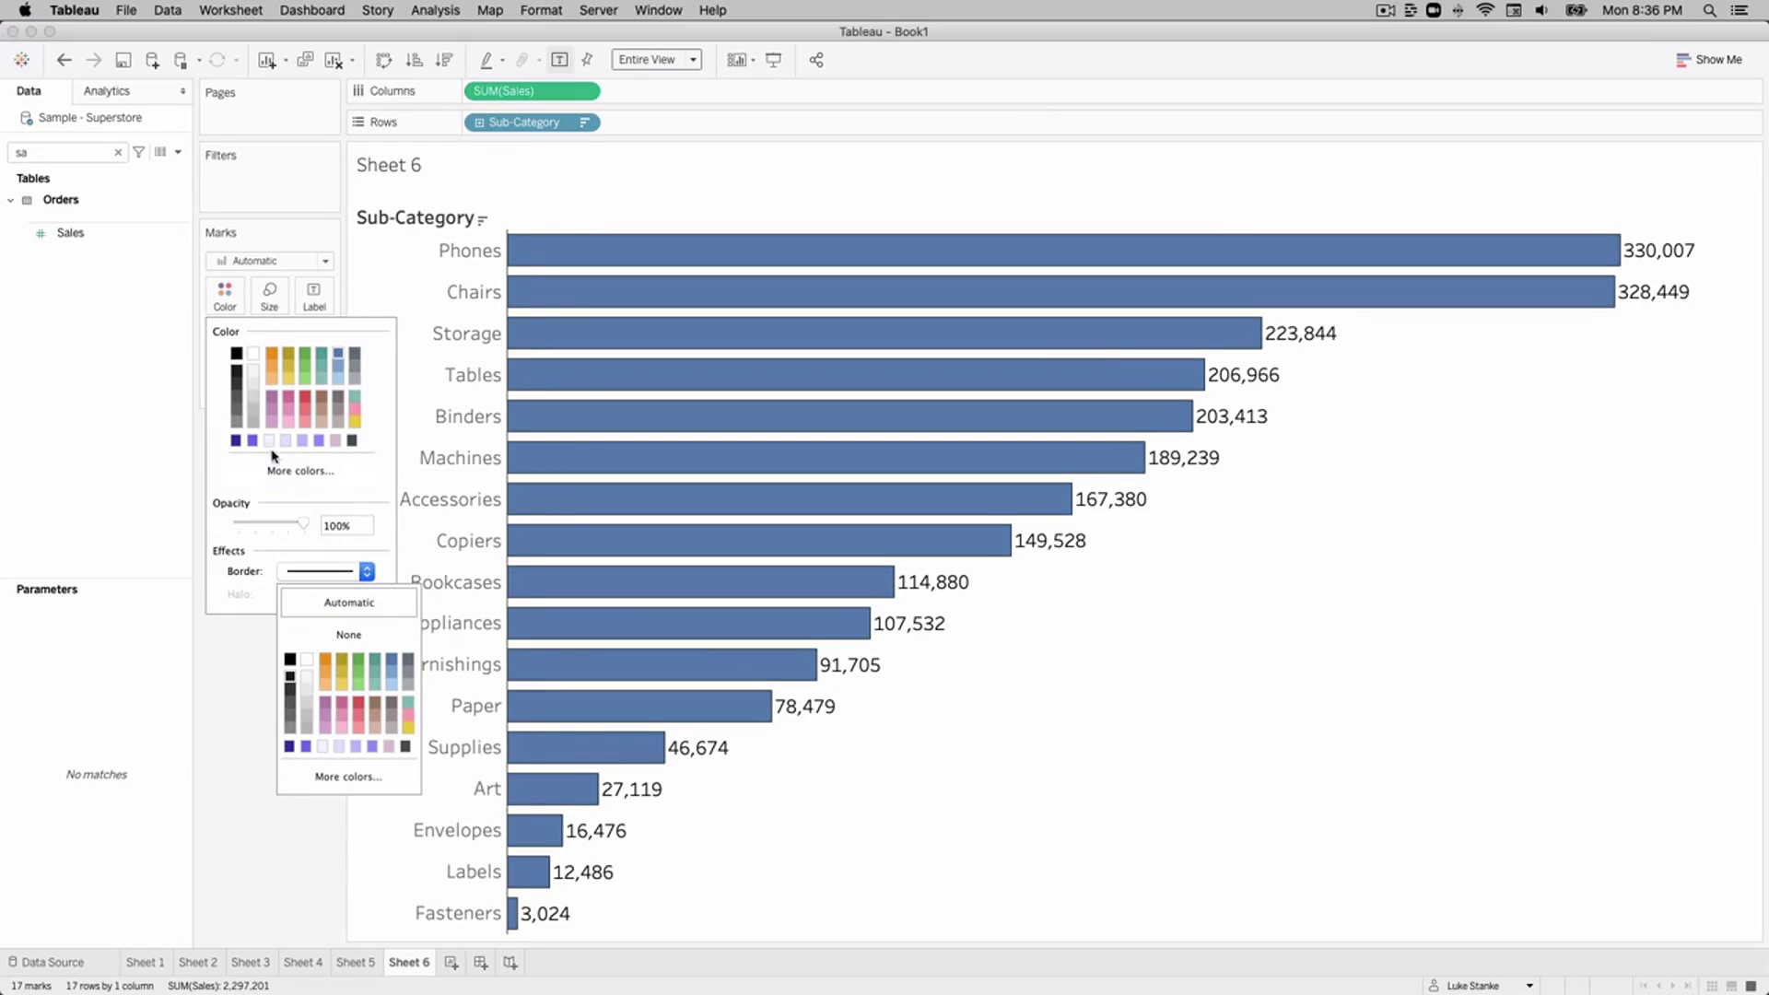
{"action": "left_click", "coordinate": [130, 425]}
Fill the bars with medium grey after trying lighter and darker greys.
{"action": "left_click", "coordinate": [224, 296]}
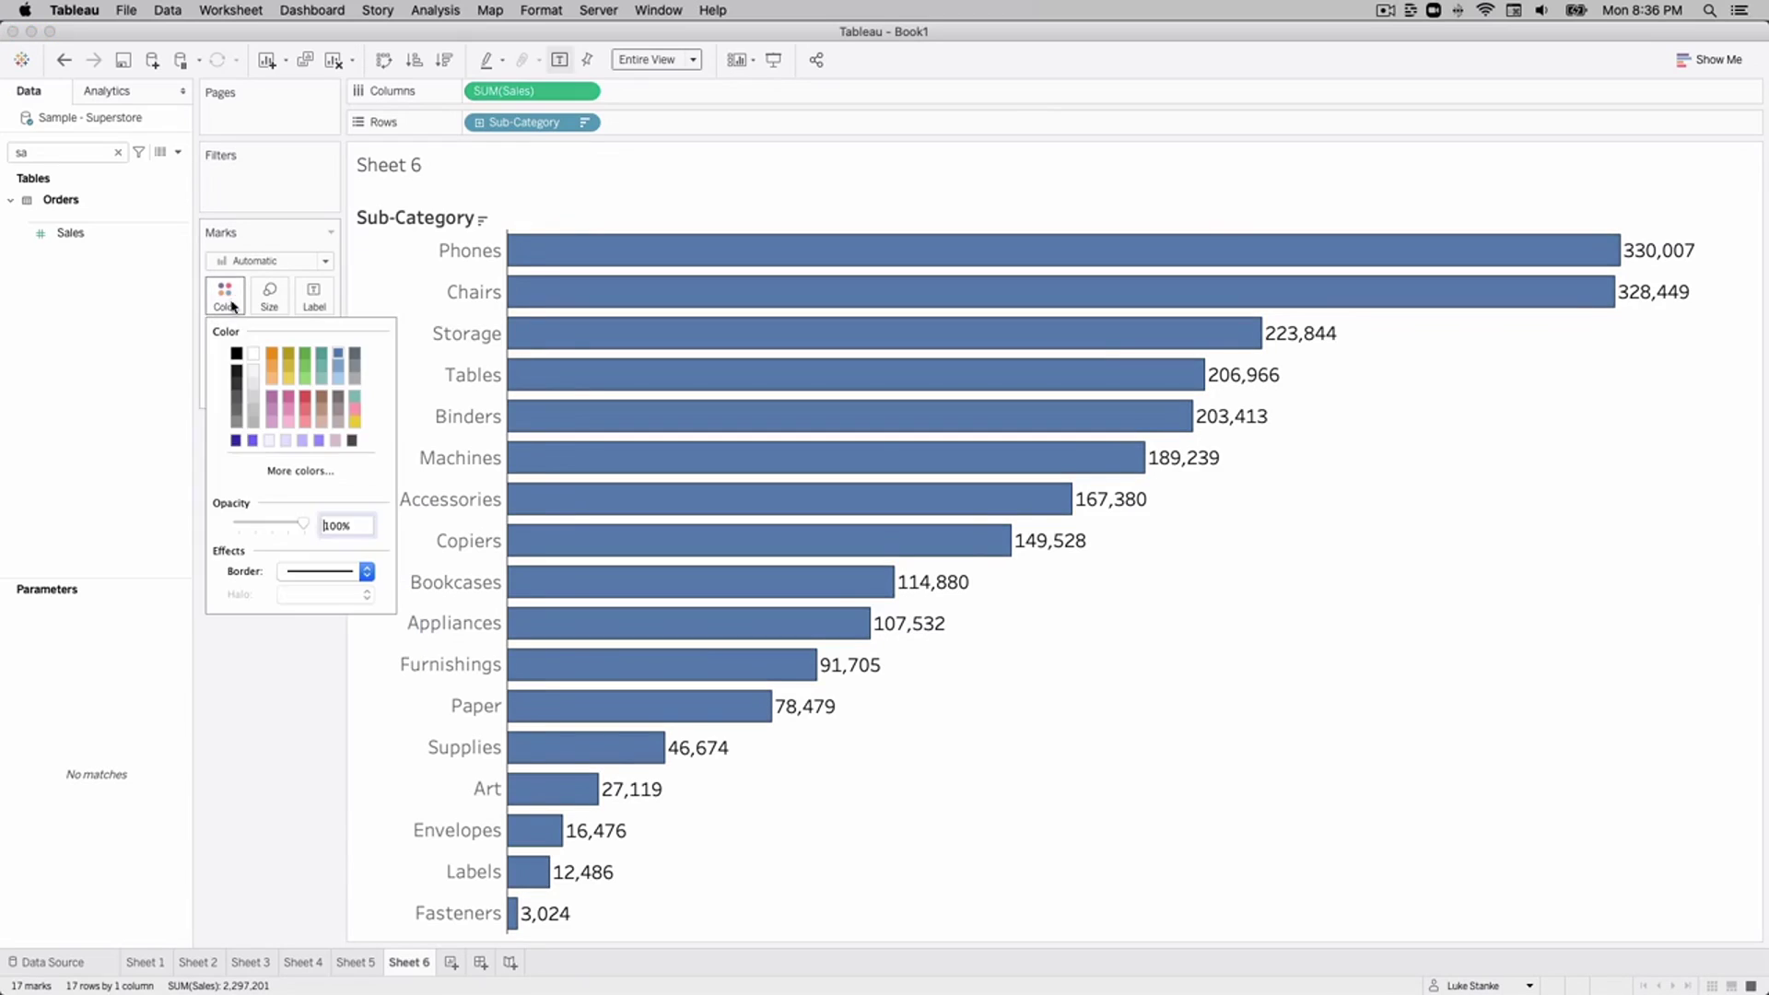
{"action": "left_click", "coordinate": [253, 394]}
{"action": "left_click", "coordinate": [252, 368]}
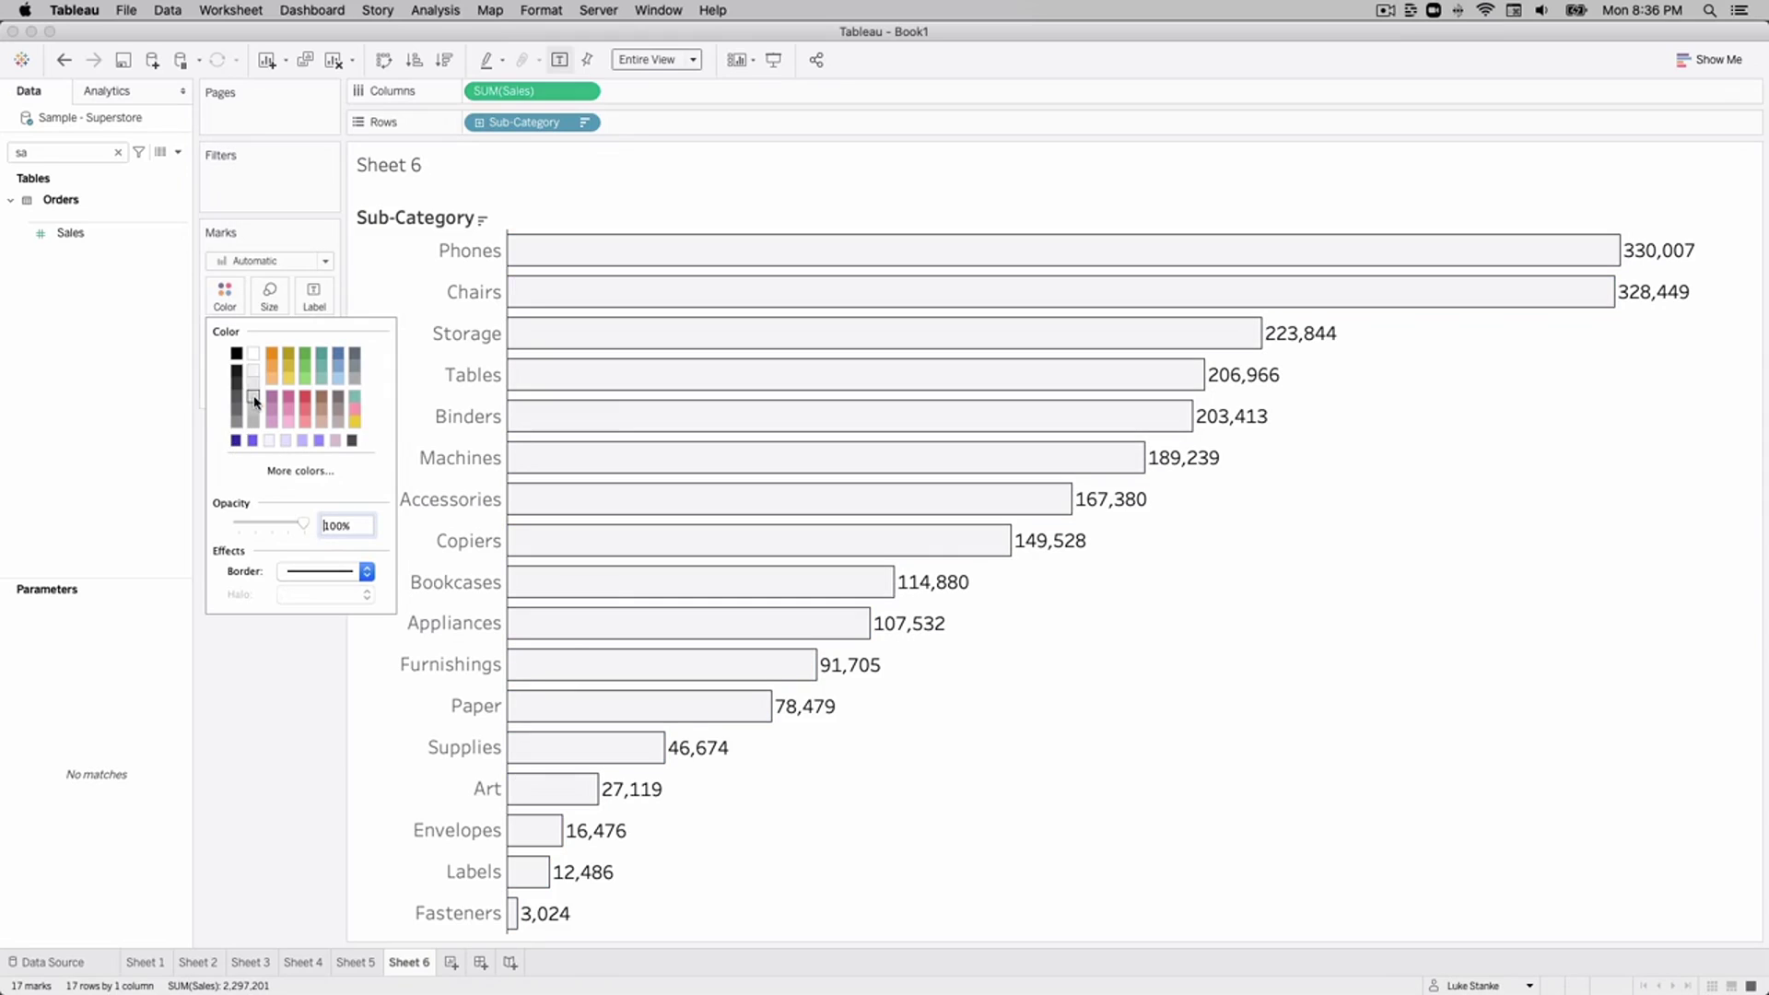
{"action": "left_click", "coordinate": [255, 401]}
{"action": "left_click", "coordinate": [275, 827]}
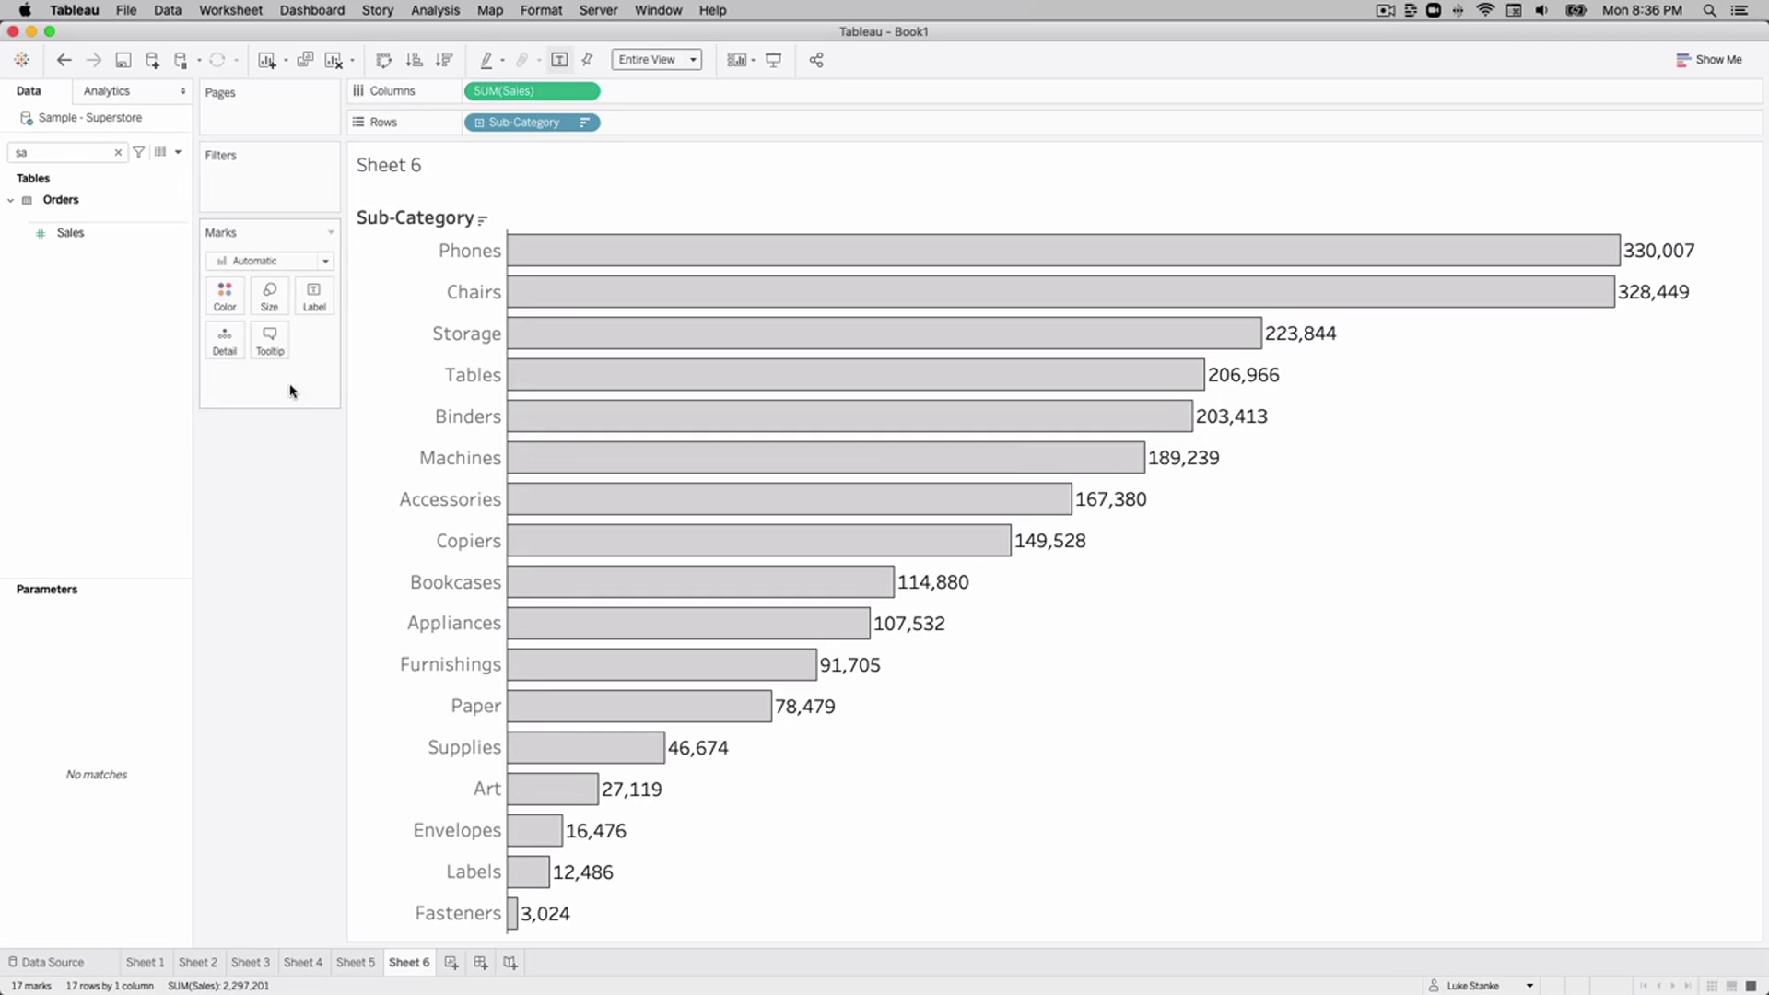
{"action": "left_click", "coordinate": [269, 295]}
{"action": "left_click", "coordinate": [231, 306]}
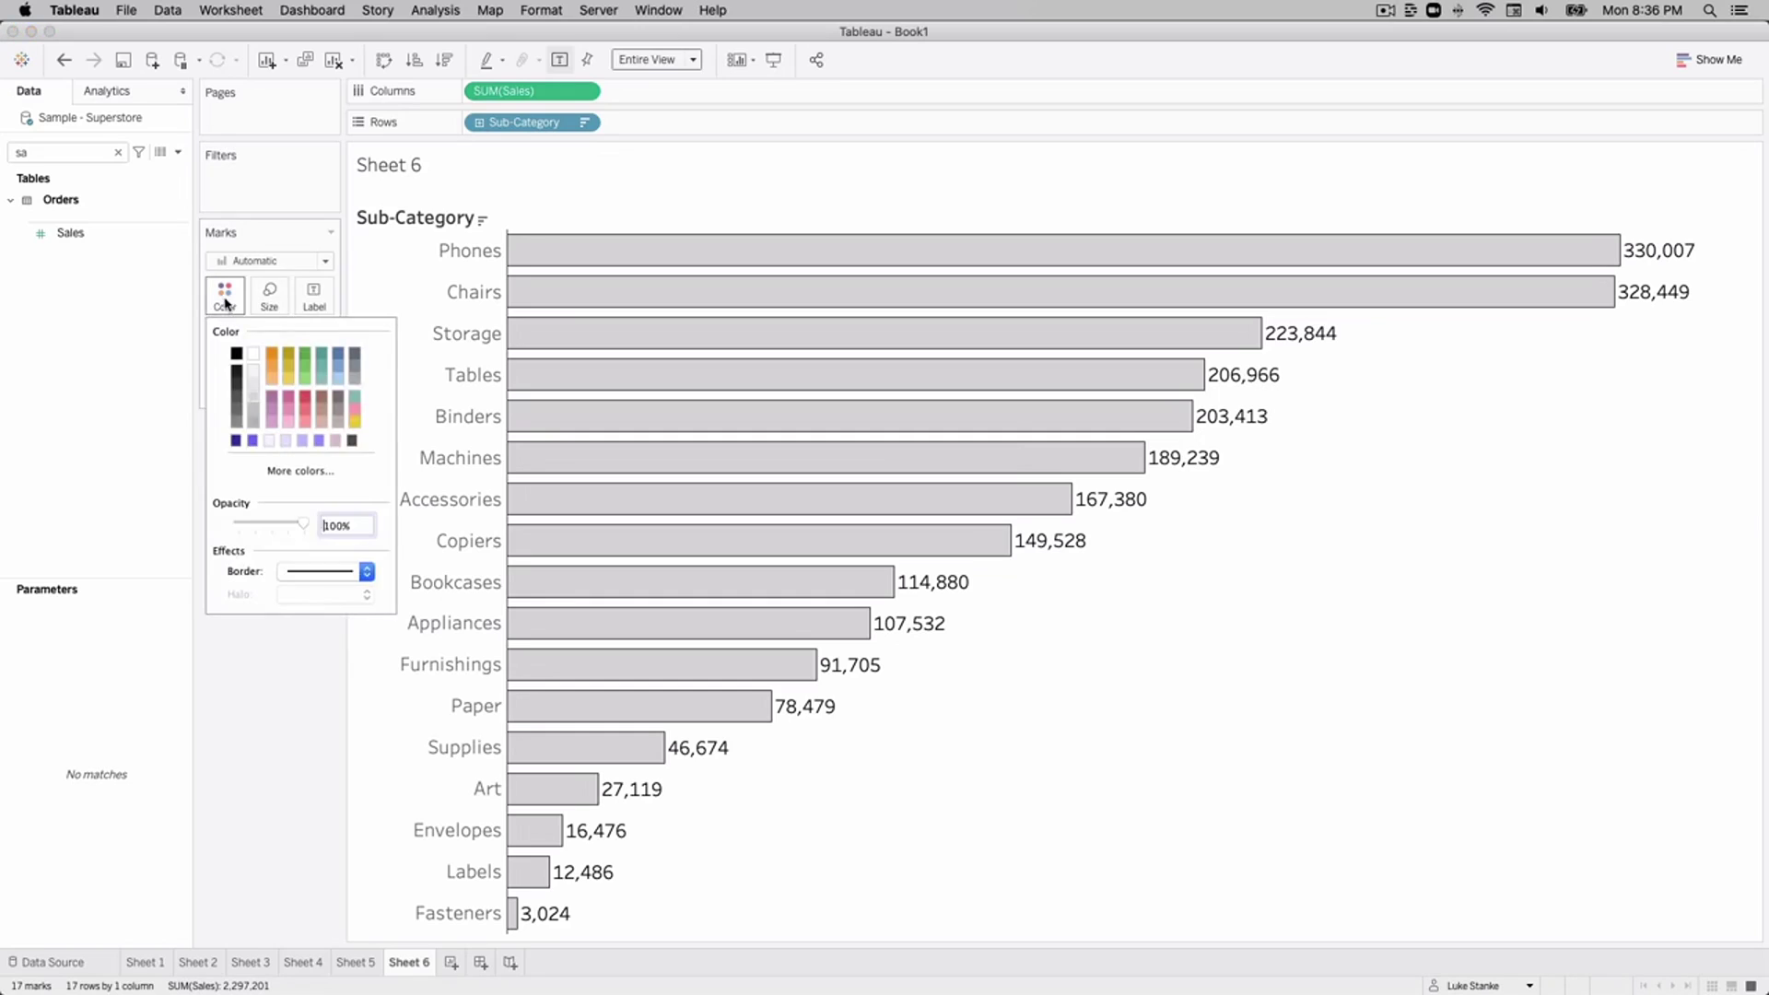
{"action": "left_click", "coordinate": [238, 412]}
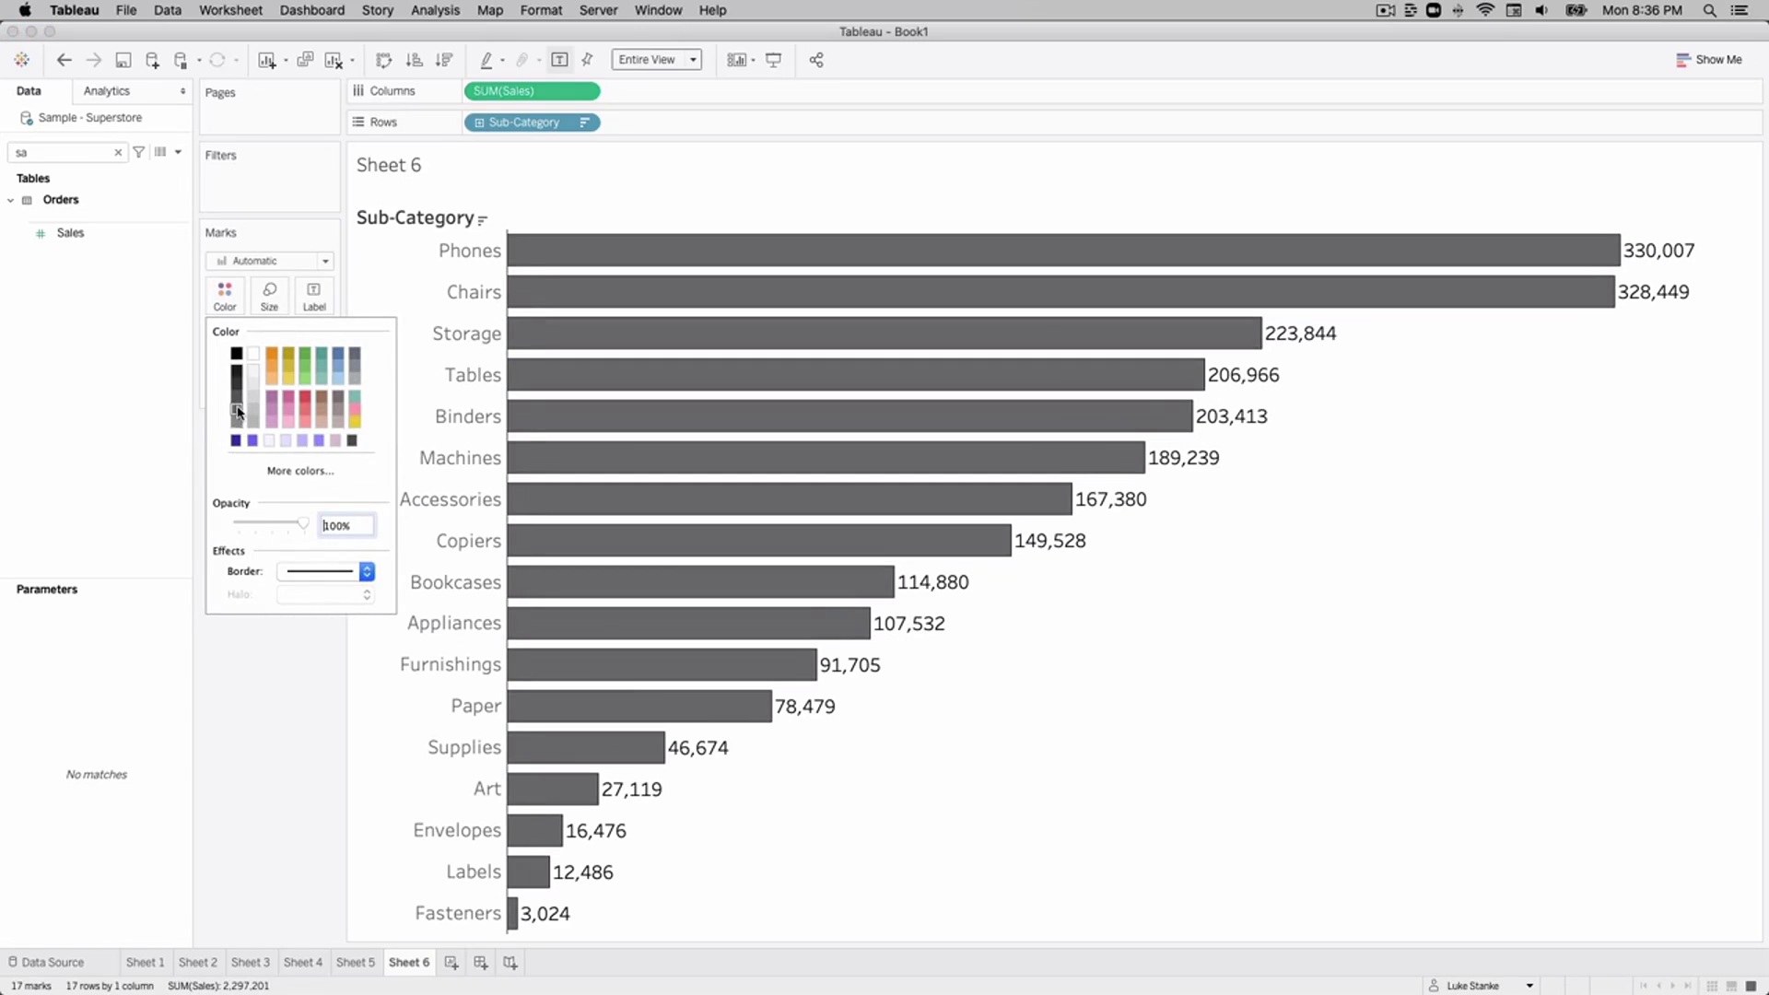
{"action": "left_click", "coordinate": [236, 422]}
{"action": "mouse_move", "coordinate": [765, 635]}
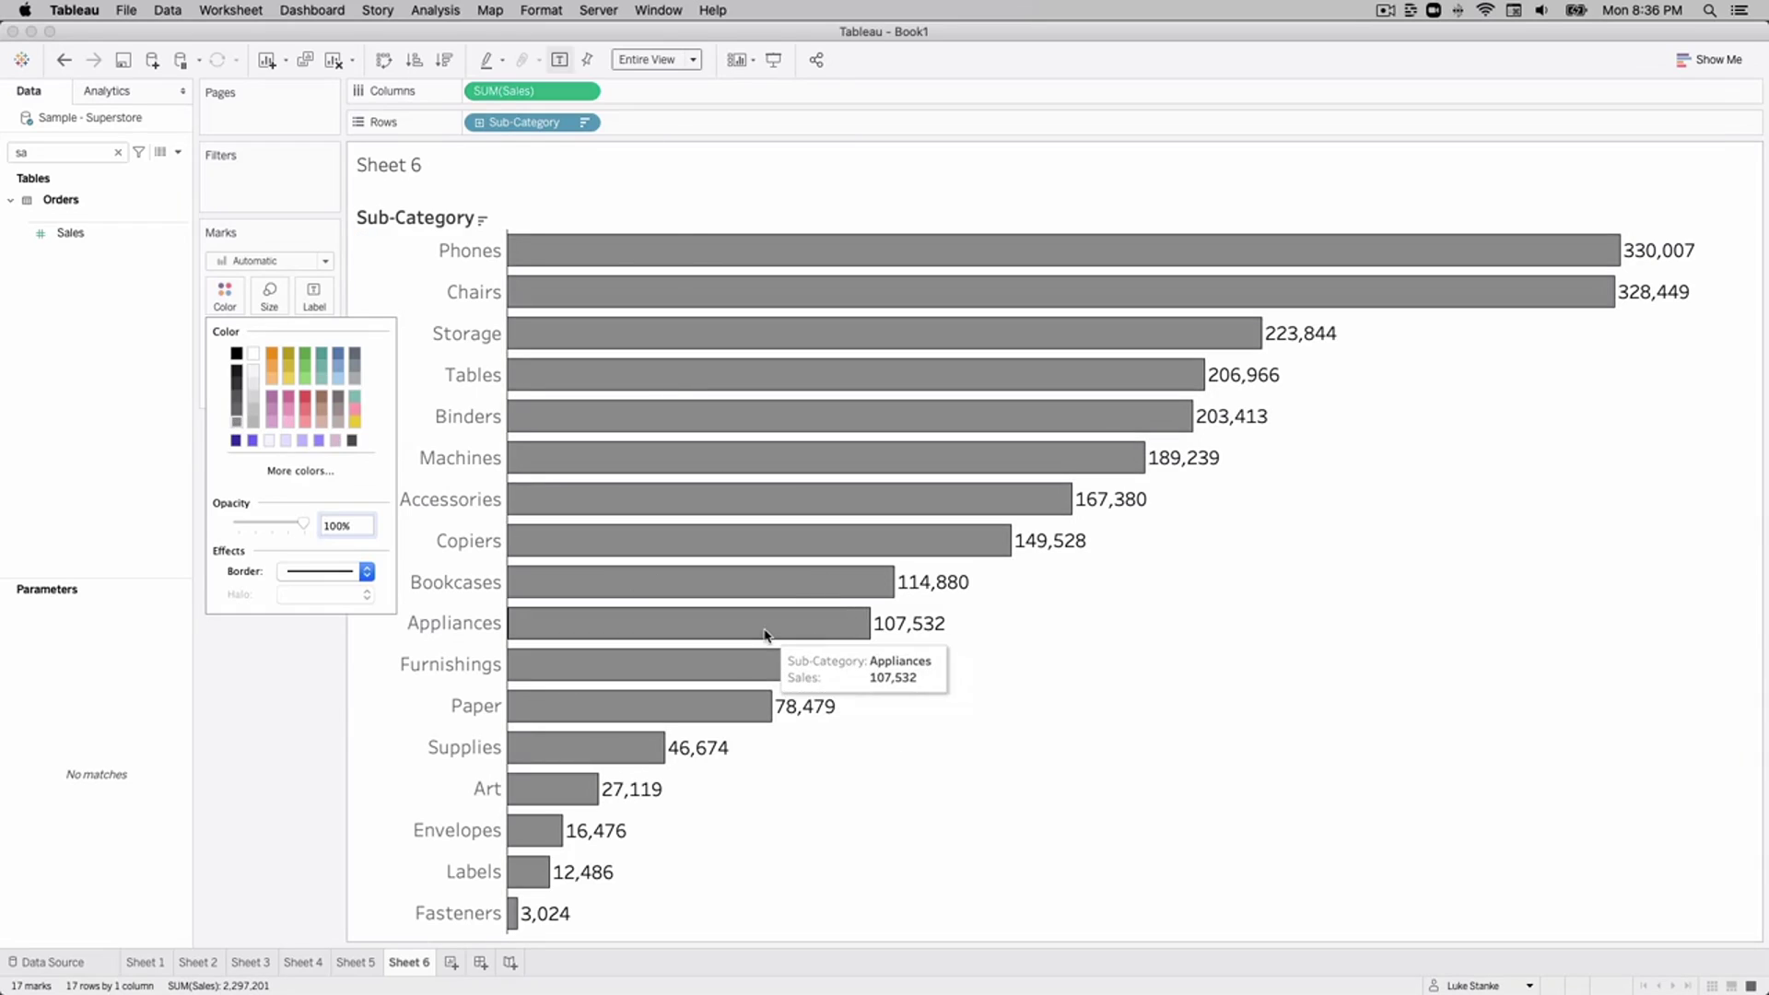
Dismiss the Color popup to reveal Sheet 6's medium grey outlined bars.
{"action": "left_click", "coordinate": [310, 789]}
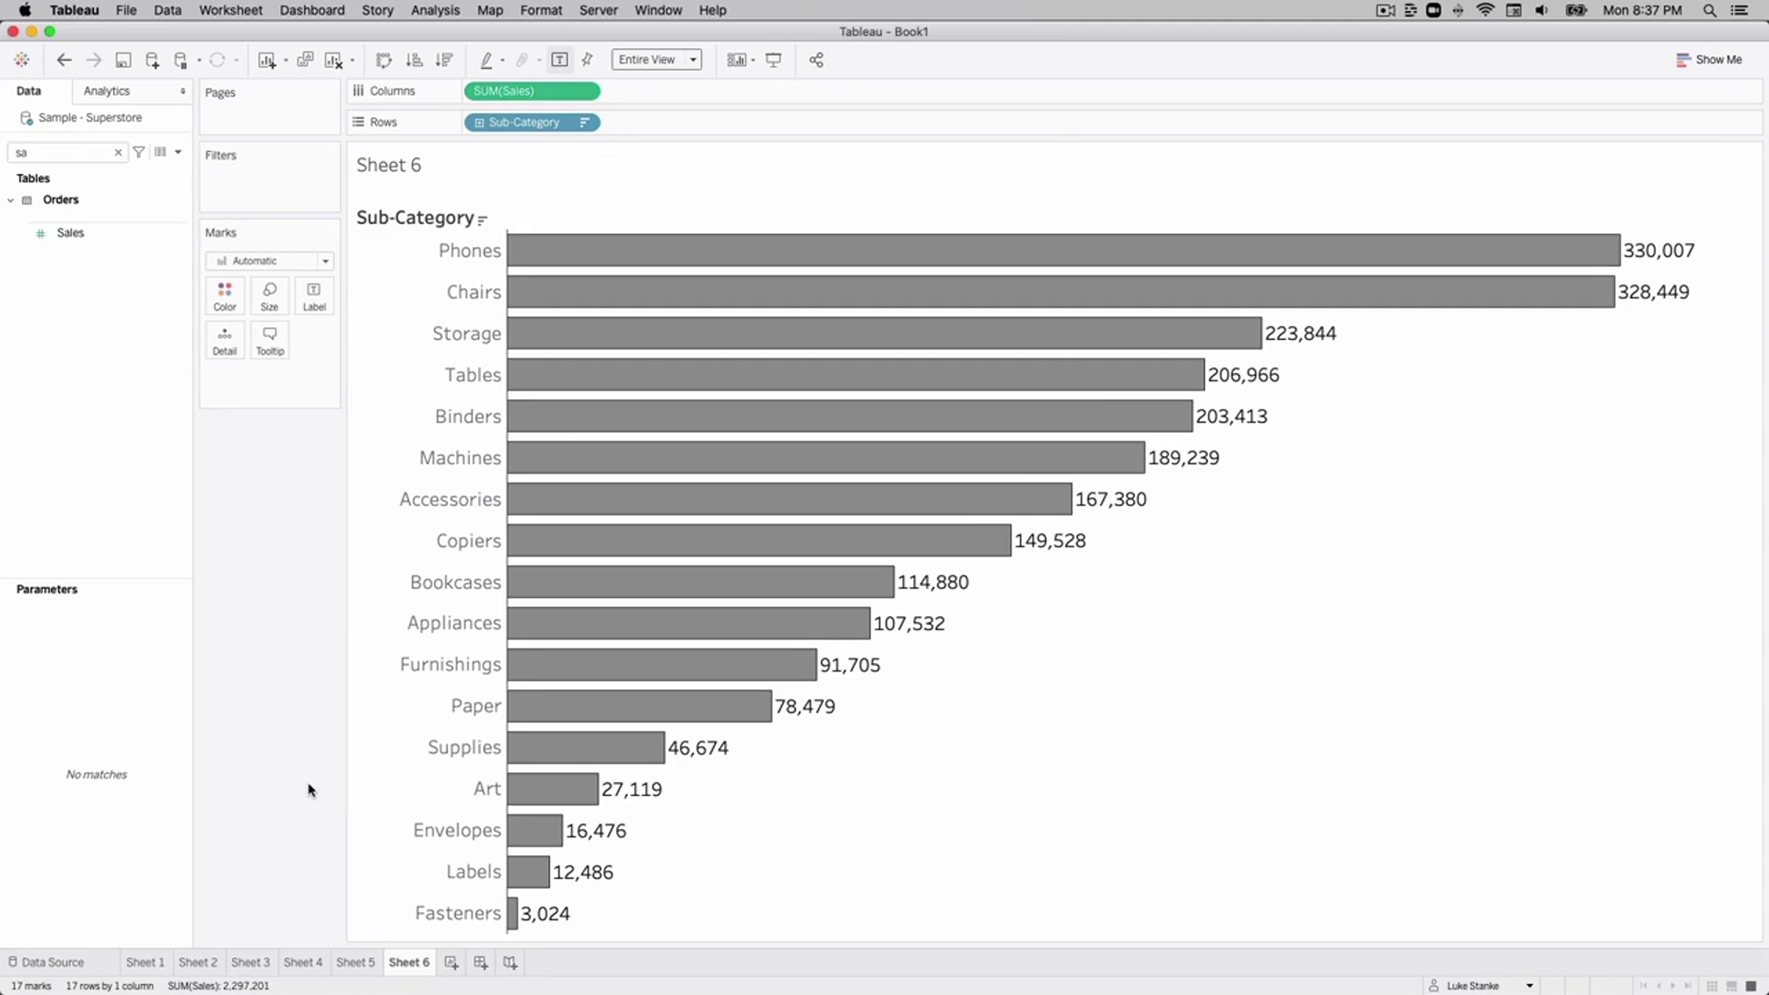